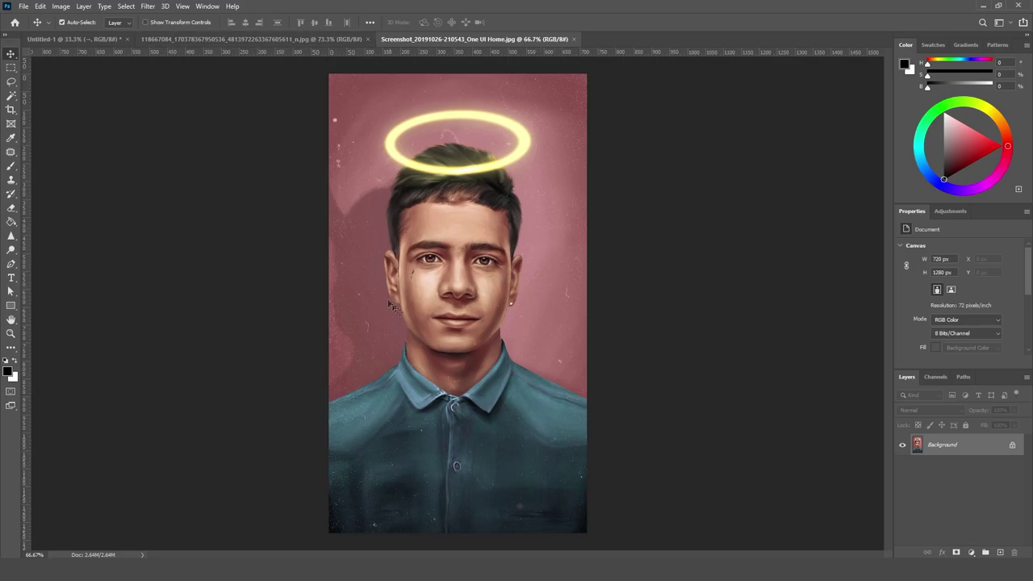
Step: Compare the dark teal-and-red portrait with the pink haloed one, zooming into its hair
click(250, 38)
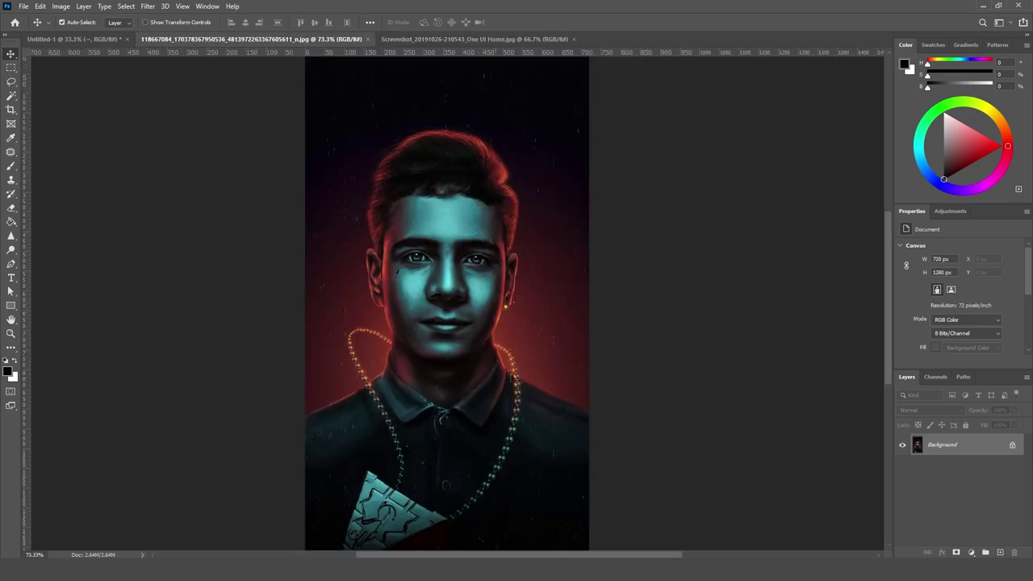
click(515, 39)
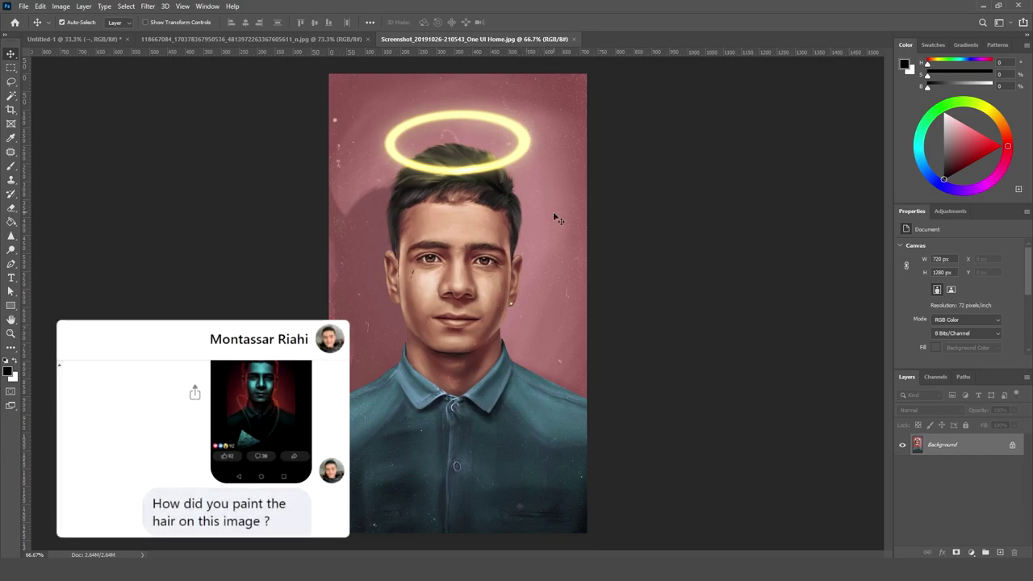
scroll(554, 216, up, 2)
scroll(526, 170, up, 3)
scroll(526, 249, up, 4)
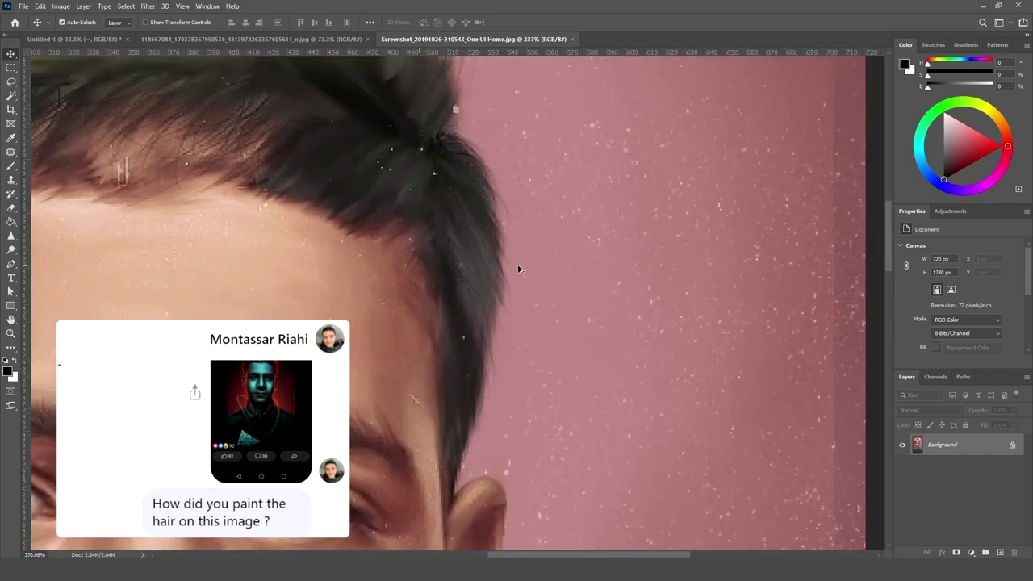
Step: Zoom in on the neon portrait's hair, then zoom back out
click(316, 38)
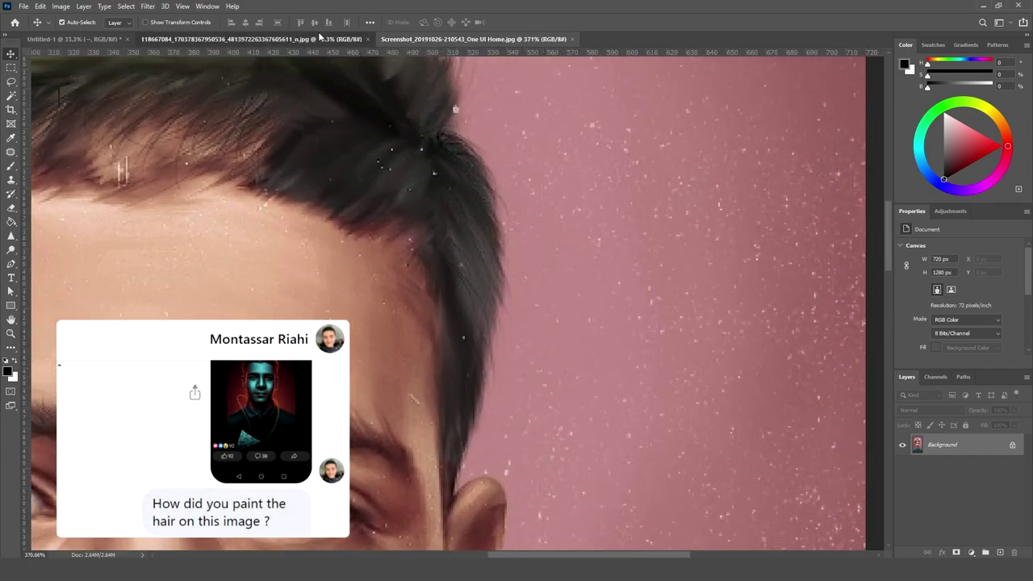
scroll(532, 194, up, 4)
scroll(452, 169, up, 4)
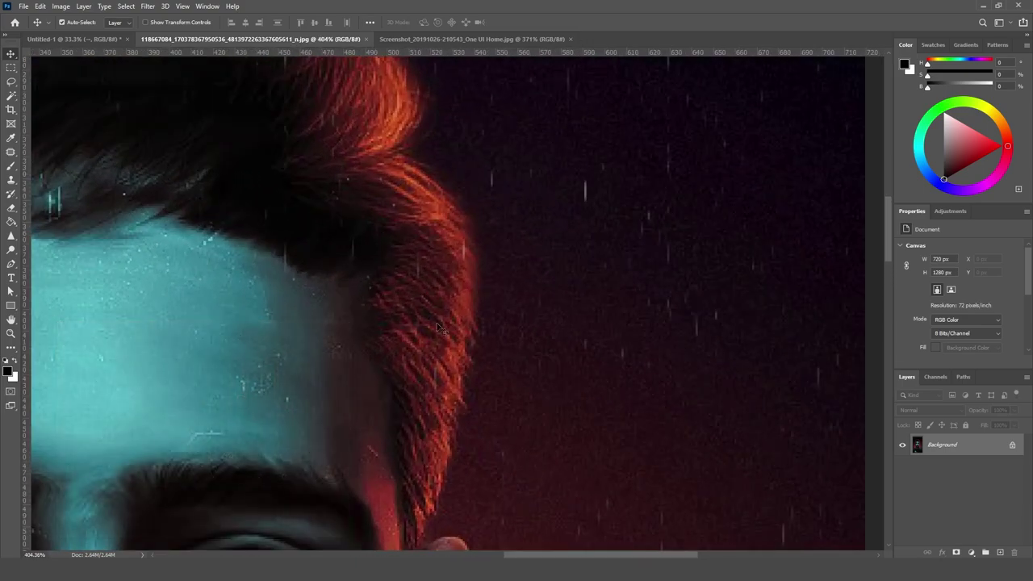
scroll(453, 236, down, 4)
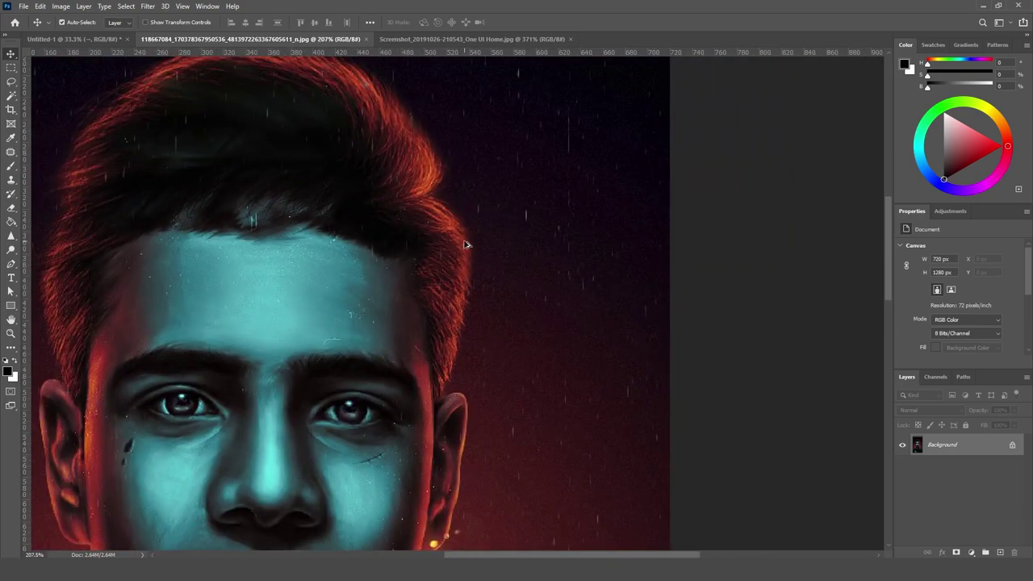
scroll(460, 240, down, 3)
scroll(465, 243, down, 2)
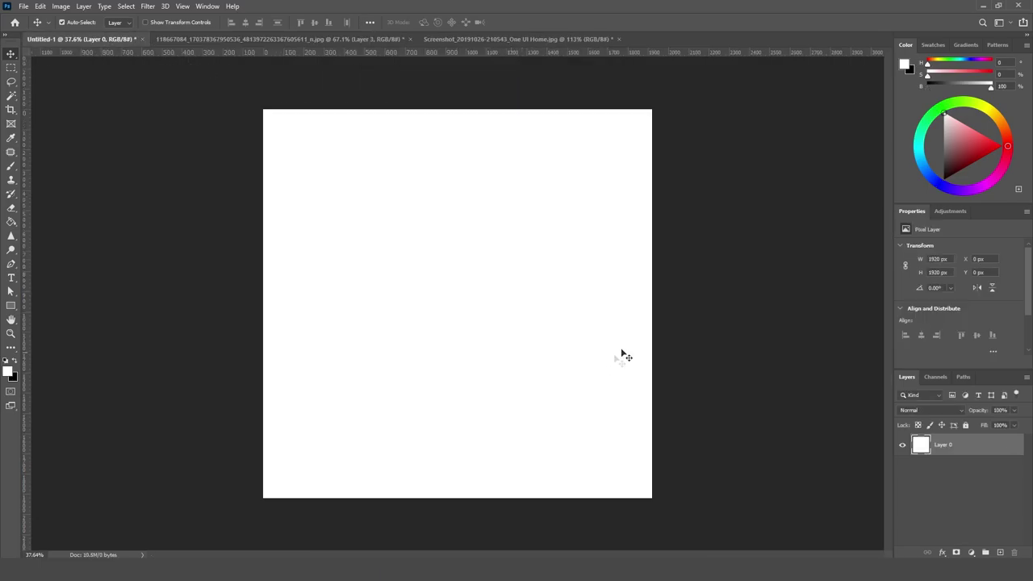
Step: Add a new layer and set up a hard round black brush at 100% flow
click(1002, 553)
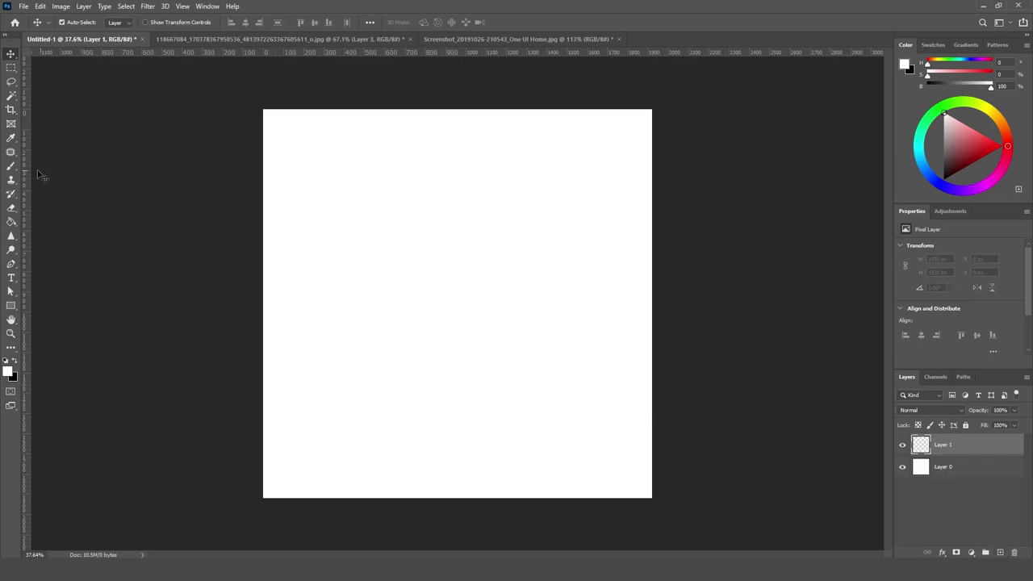
click(12, 167)
click(77, 24)
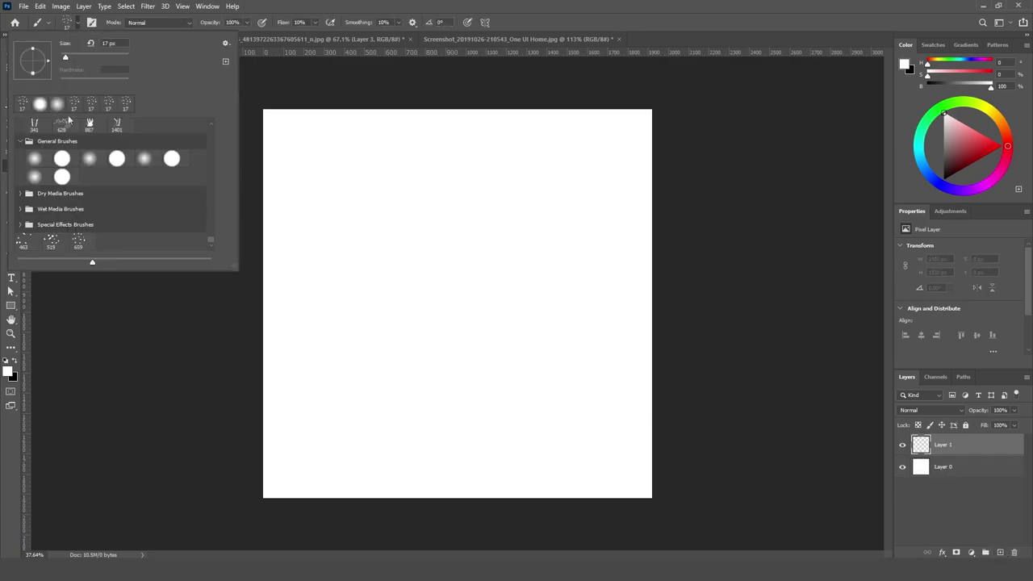
click(63, 159)
click(16, 362)
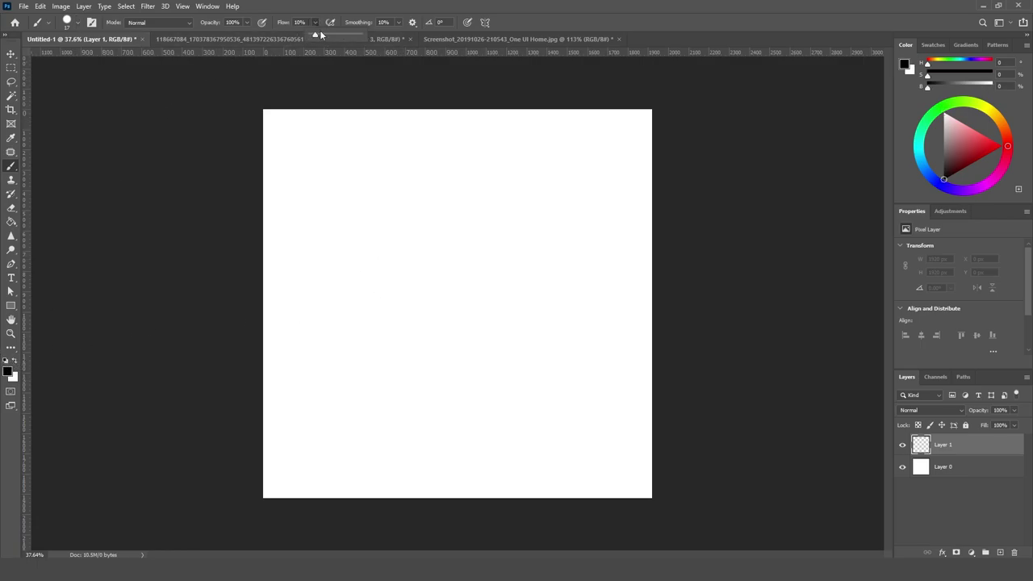
drag(315, 24, 365, 37)
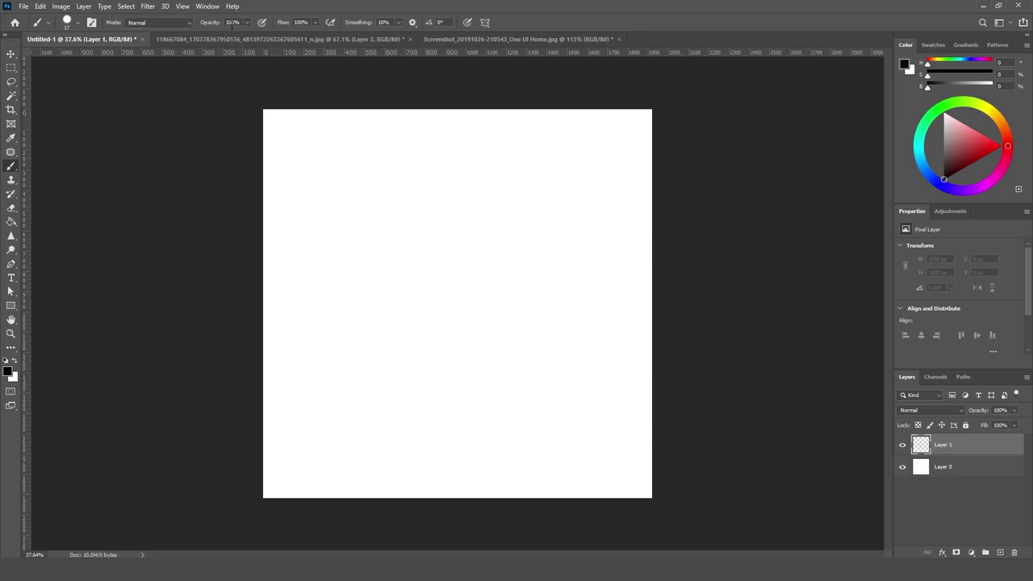
Step: Paint several small black dots in the middle of the canvas, redoing oversized ones
alt+right_click(526, 270)
click(429, 245)
key(ctrl+z)
drag(434, 242, 440, 251)
drag(385, 308, 394, 301)
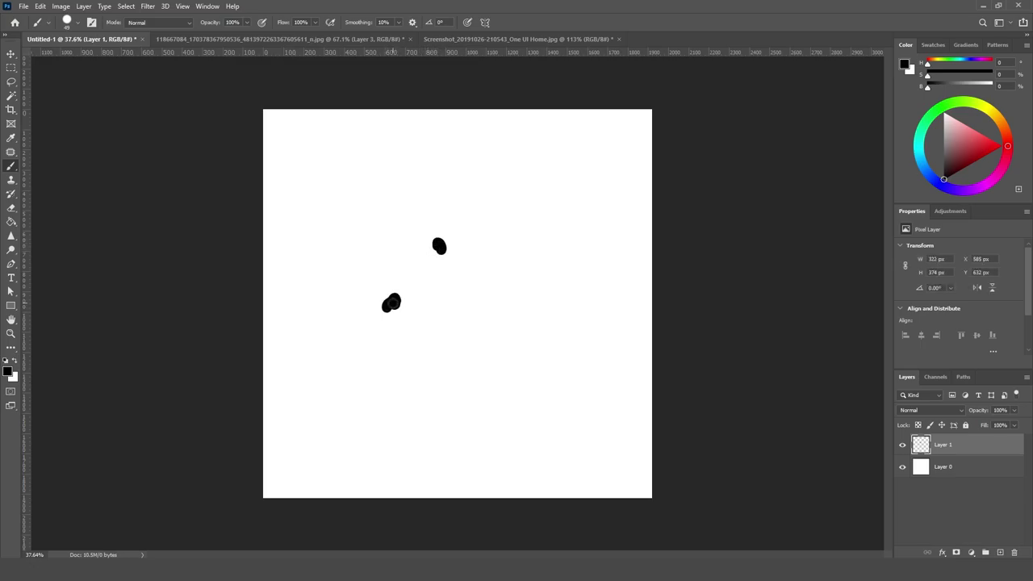
key(ctrl+z)
click(389, 303)
click(398, 269)
Step: Resize the brush and add a large dot near the bottom and a smaller one at right
alt+right_click(430, 292)
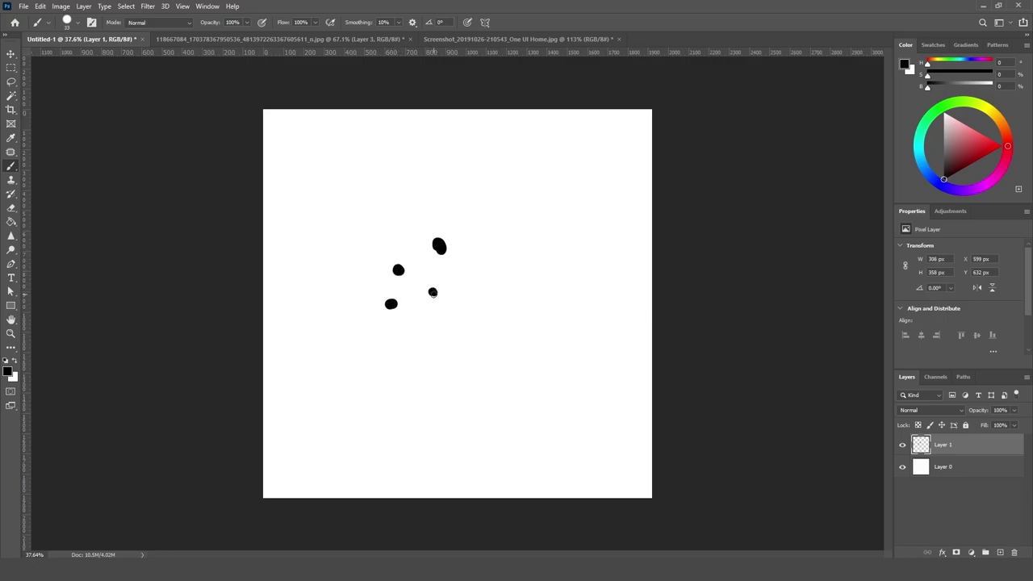
alt+right_click(499, 309)
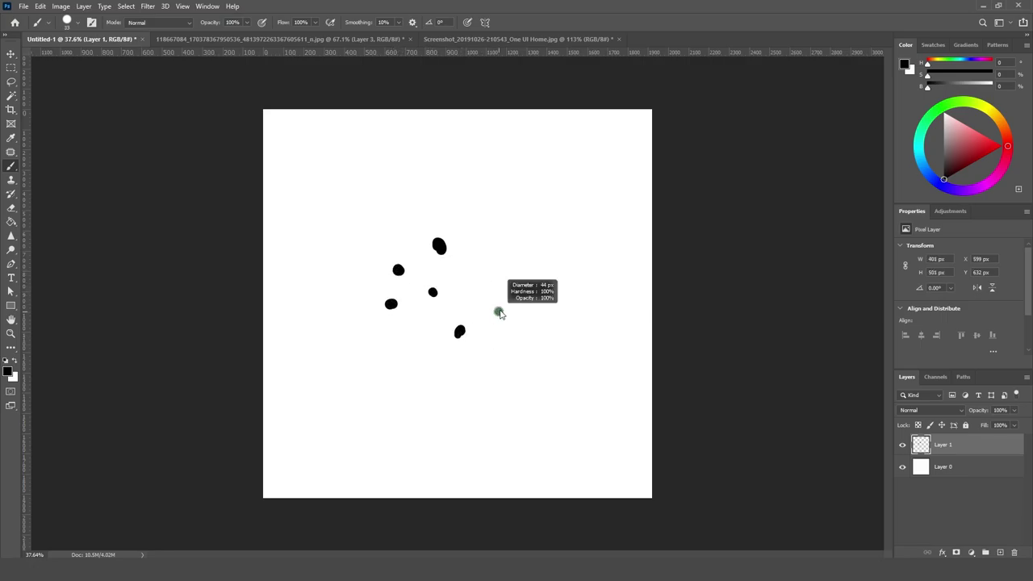
alt+right_click(446, 344)
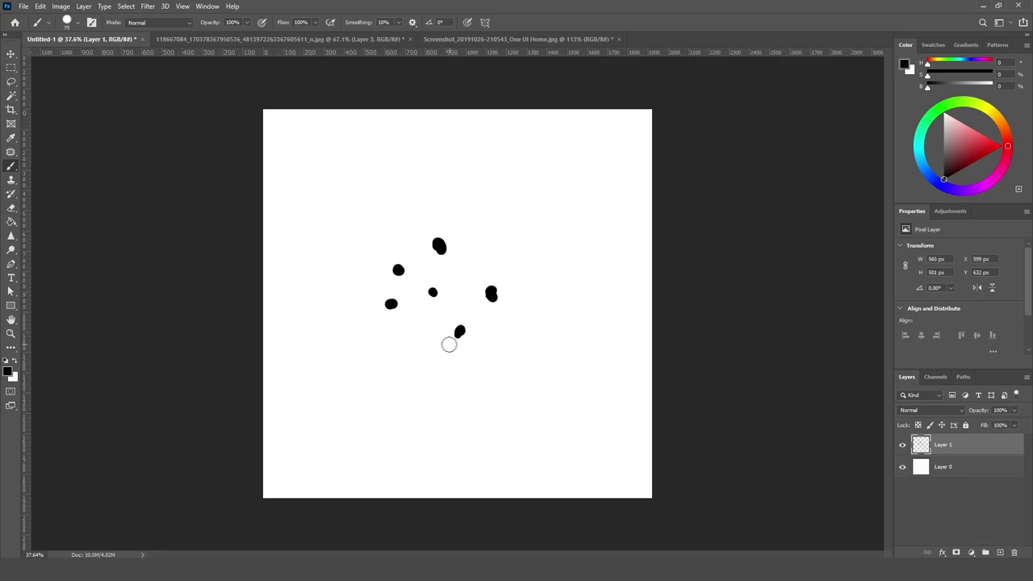
click(424, 347)
alt+right_click(492, 275)
click(487, 252)
key(ctrl+z)
click(483, 248)
Step: Merge the dots into the white background with Ctrl+Shift+E and define them as brush preset 'Hair'
key(ctrl+shift+e)
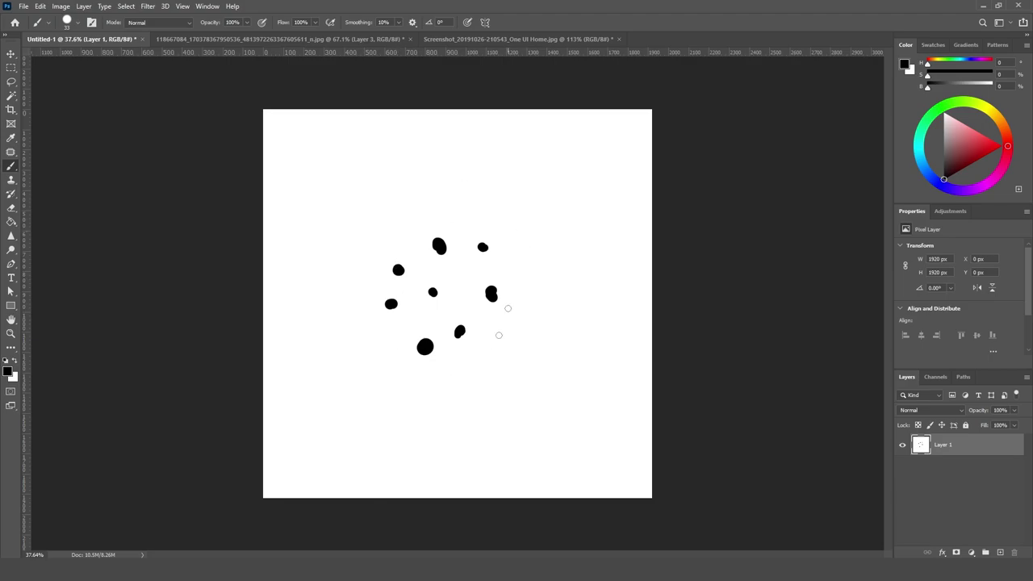
click(39, 7)
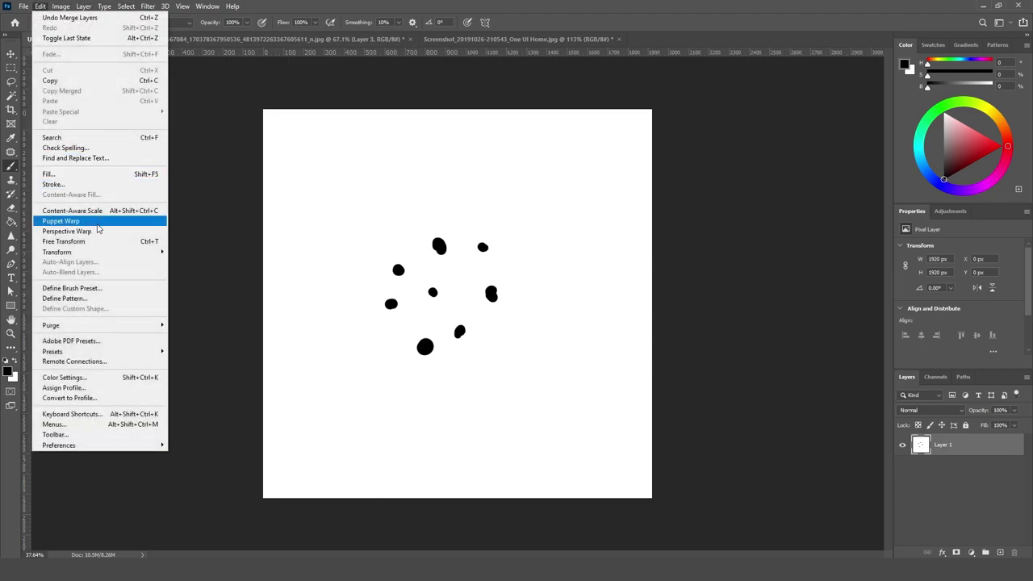
click(101, 292)
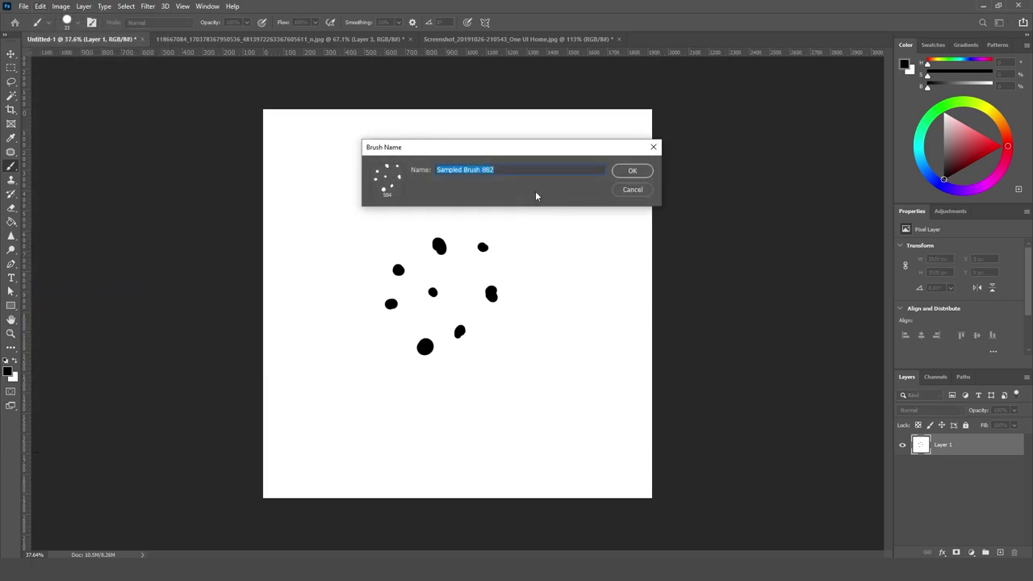
text(Hair)
click(633, 171)
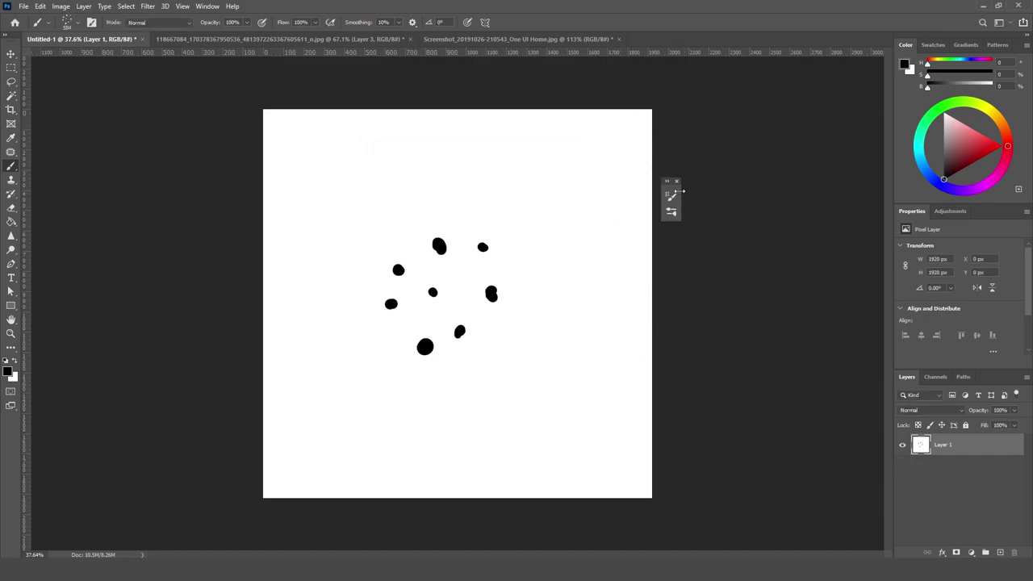
click(677, 182)
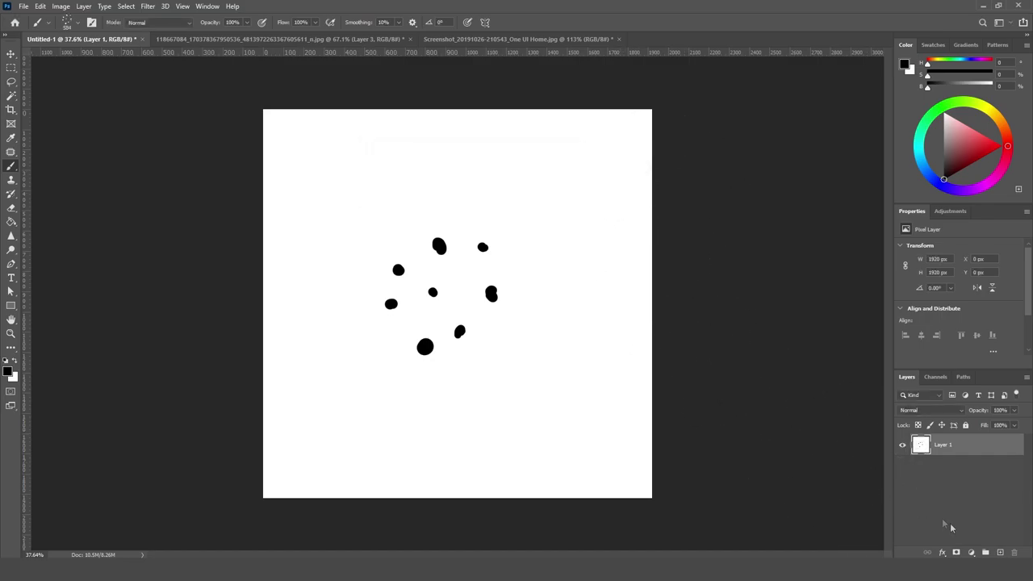
Step: Add a new layer over the dots and fill it with white
click(999, 553)
key(i)
key(shift+BackSpace)
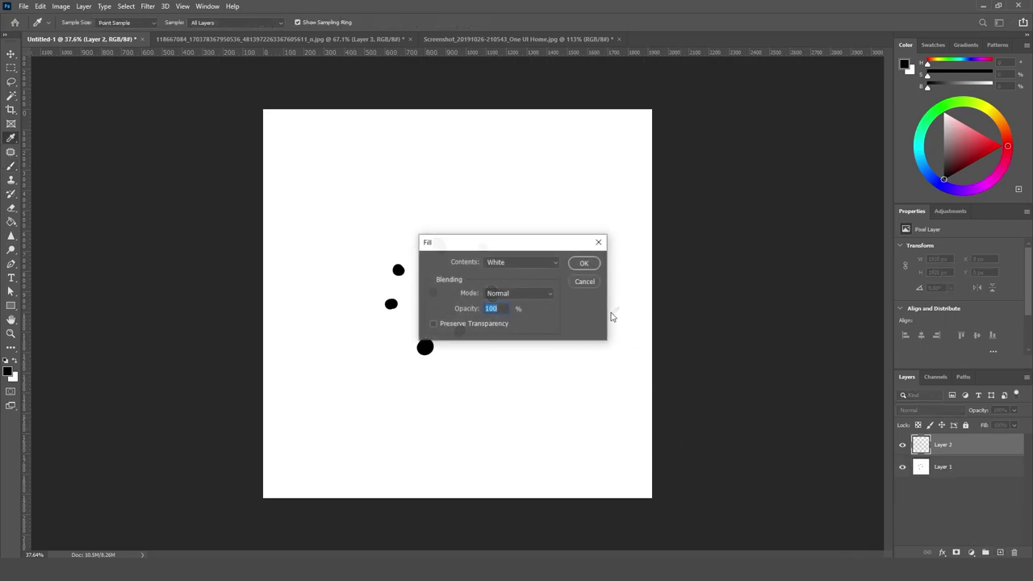
click(583, 262)
Step: Add an empty top layer, try and undo Hair brush scribbles, and bring up Brush Settings
key(b)
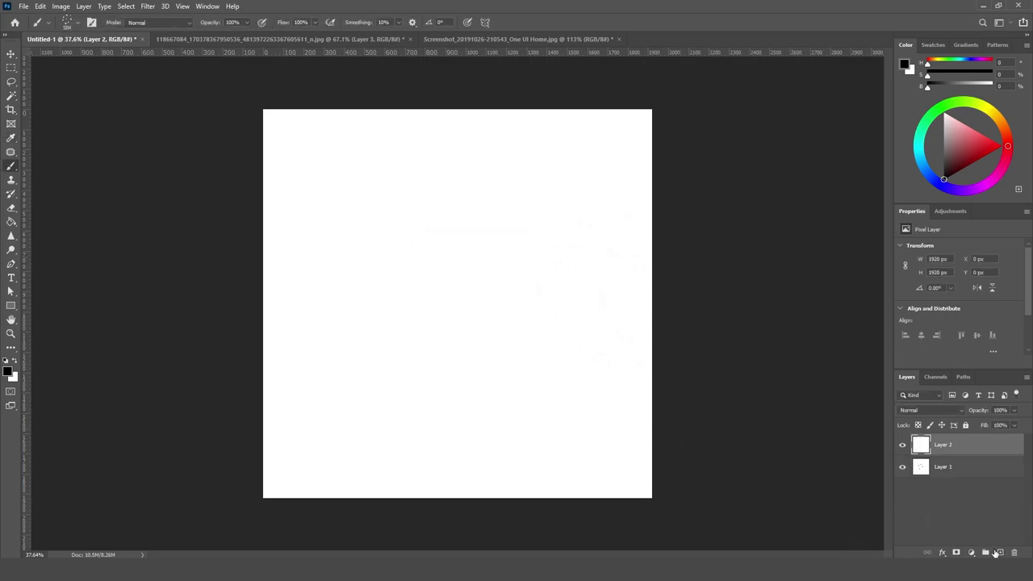
click(1000, 553)
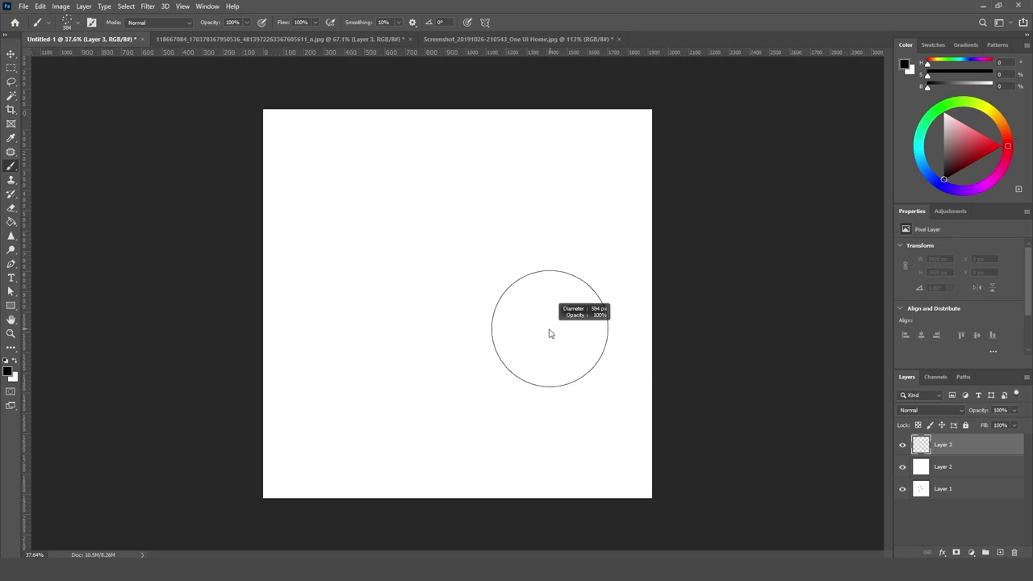
mouse_move(522, 301)
mouse_down()
mouse_move(532, 327)
mouse_move(517, 194)
mouse_up()
key(ctrl+z)
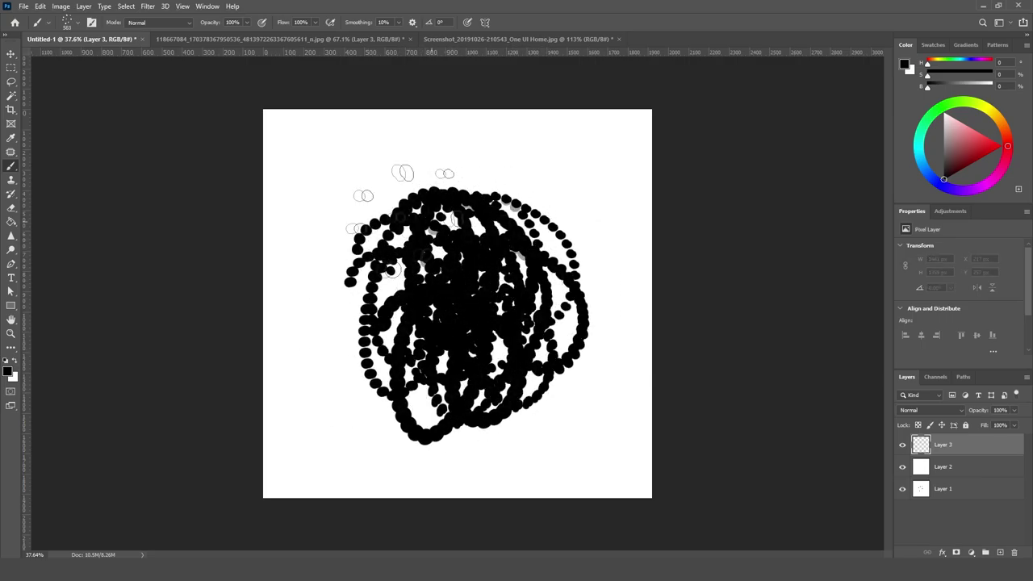
drag(500, 238, 498, 257)
key(ctrl+z)
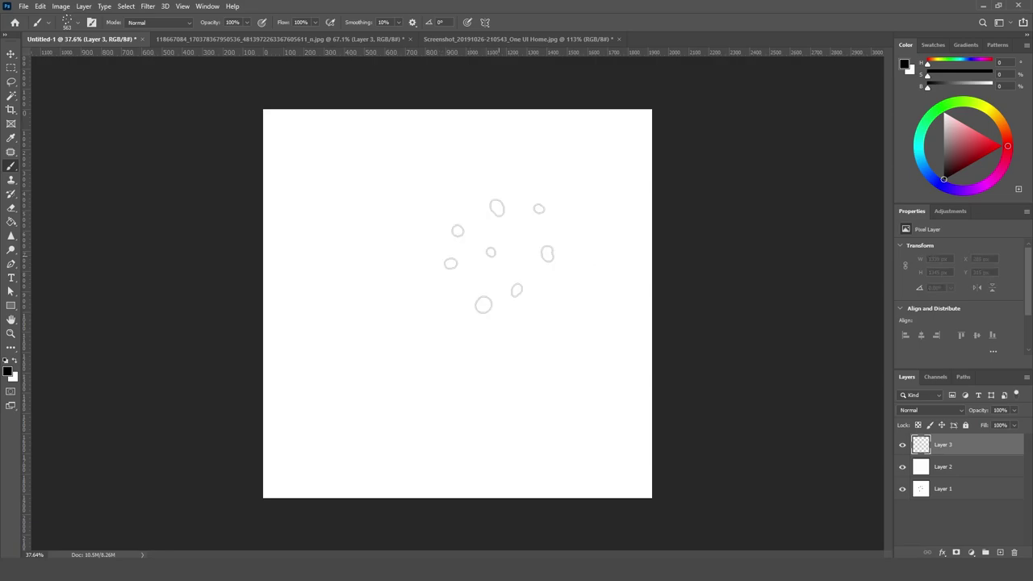
key(F5)
drag(597, 193, 792, 155)
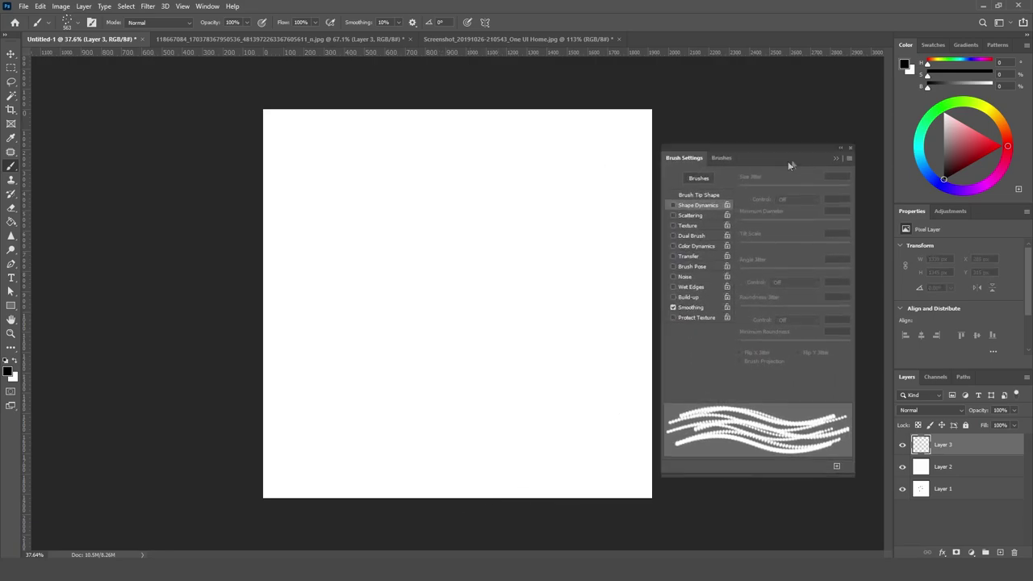
Step: Reduce the Hair brush tip spacing to 1% and test it with a dense scribble
click(699, 195)
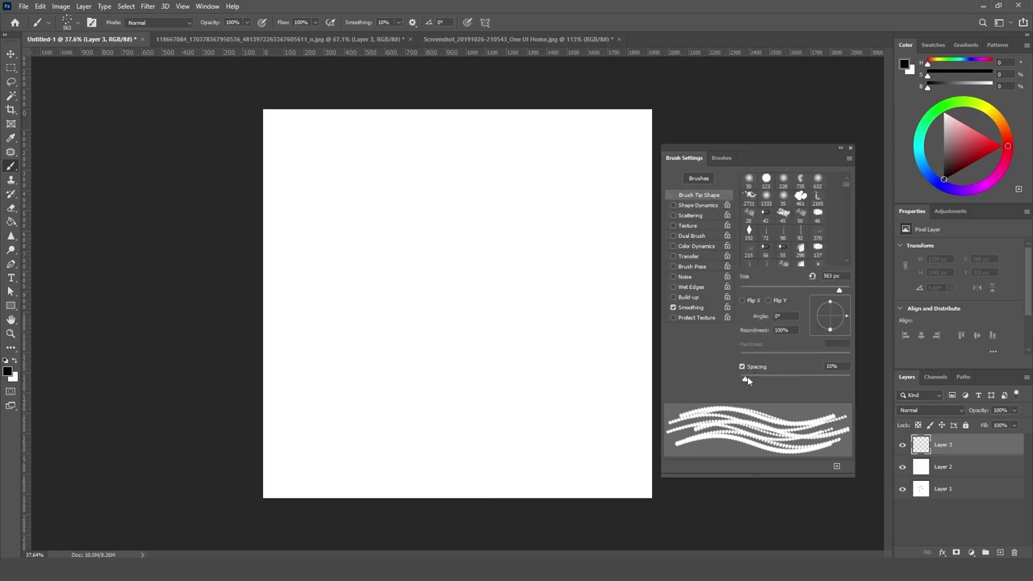
drag(747, 376, 740, 378)
mouse_move(328, 266)
mouse_down()
mouse_move(372, 258)
mouse_move(485, 194)
mouse_up()
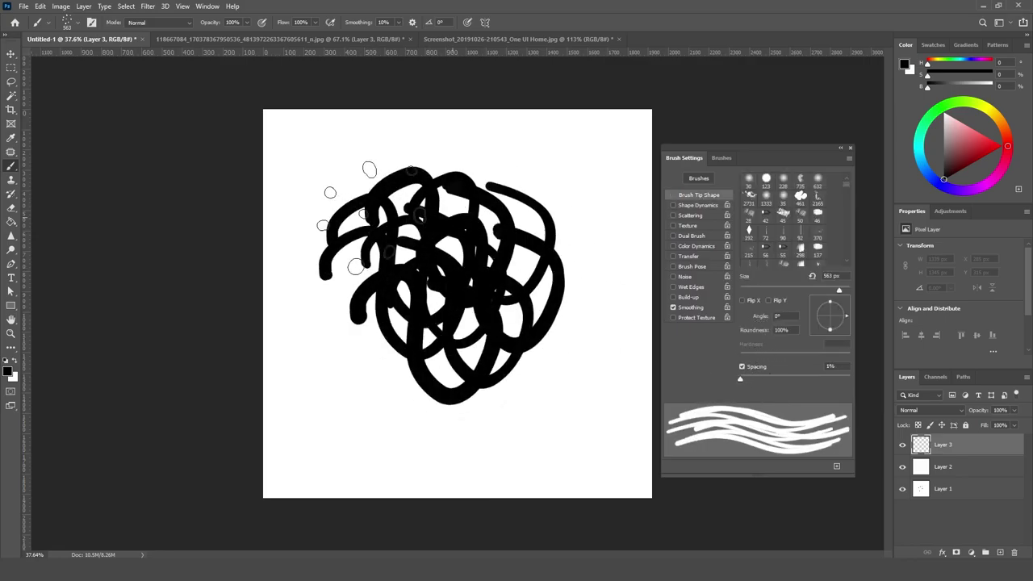
mouse_move(369, 170)
mouse_down()
mouse_move(533, 371)
mouse_move(549, 189)
mouse_move(480, 415)
mouse_move(599, 365)
mouse_up()
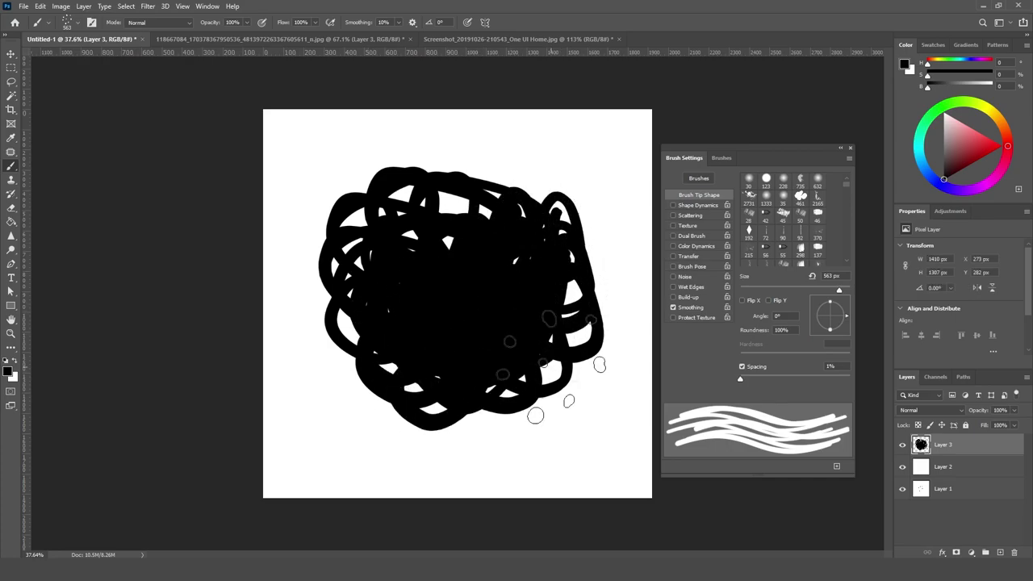
Step: Paint and delete repeated test scribbles until Layer 3 is clear again
key(Delete)
mouse_move(392, 196)
mouse_down()
mouse_move(535, 231)
mouse_move(368, 161)
mouse_move(628, 377)
mouse_up()
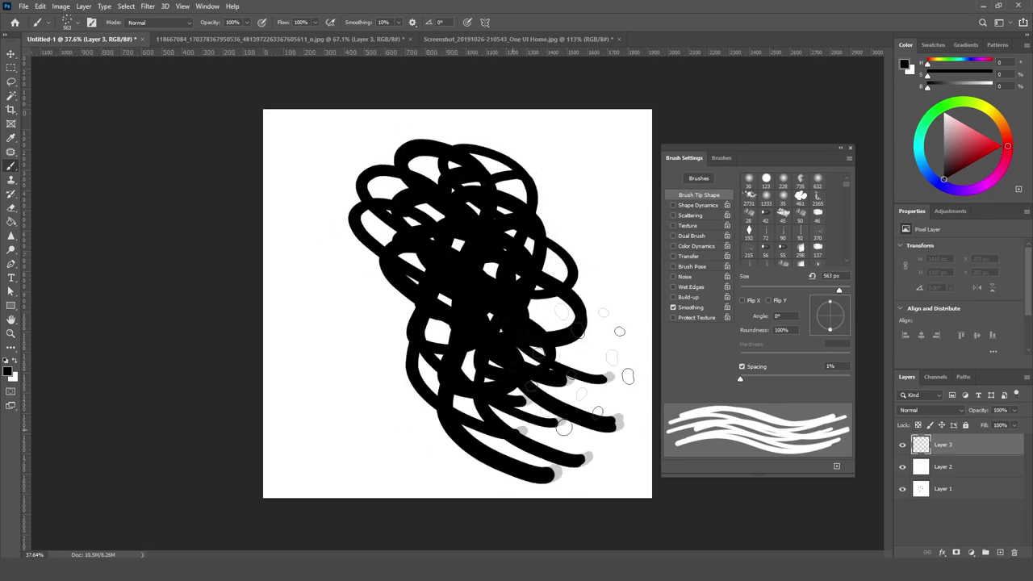
mouse_move(564, 428)
mouse_down()
mouse_move(380, 234)
mouse_move(524, 161)
mouse_move(388, 290)
mouse_move(535, 352)
mouse_up()
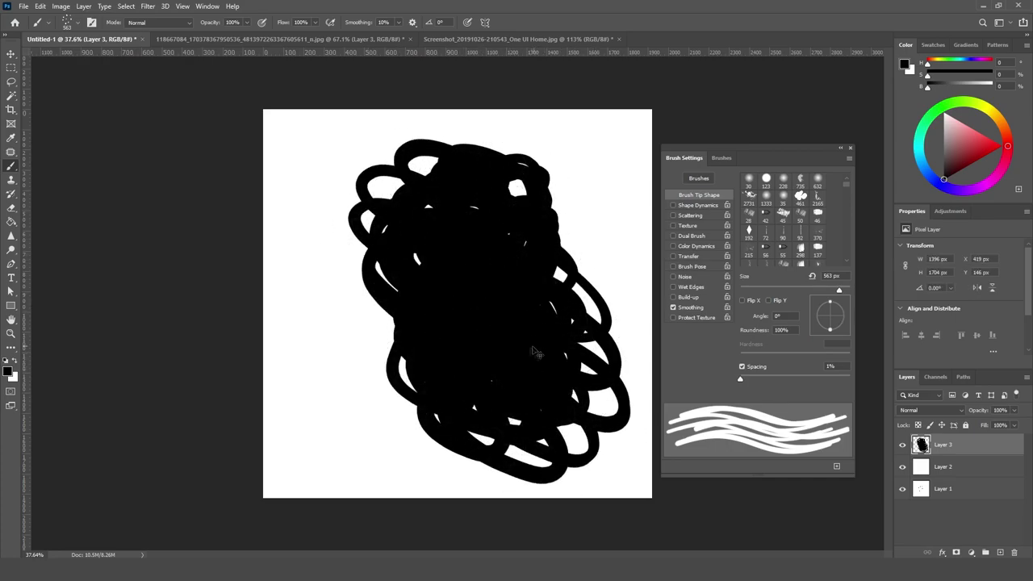
key(Delete)
mouse_move(452, 186)
mouse_down()
mouse_move(404, 347)
mouse_move(516, 419)
mouse_move(484, 388)
mouse_up()
key(Delete)
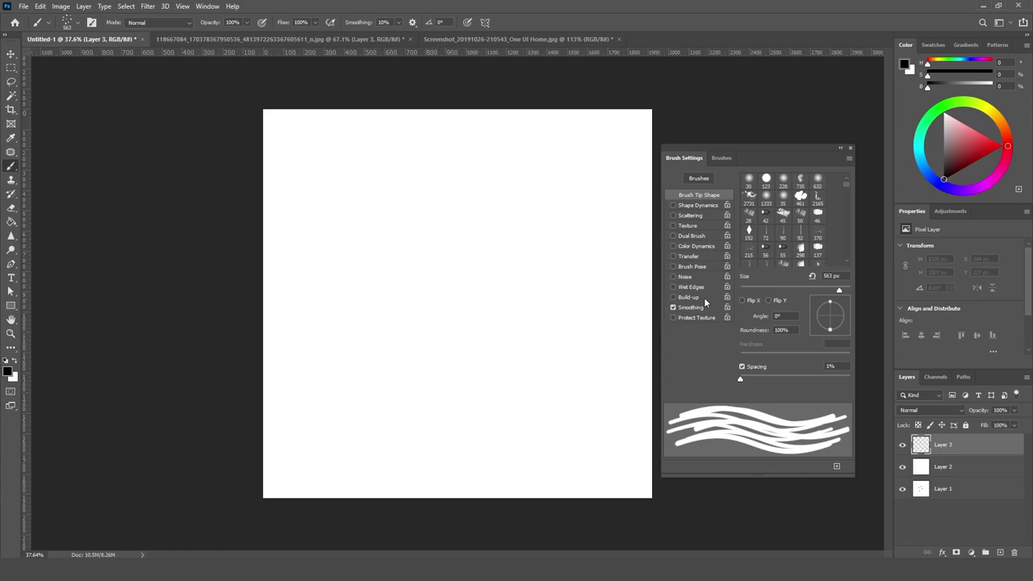
Step: Enable Shape Dynamics and Transfer, set Size Jitter Control to Fade, and enter 200
click(705, 204)
click(692, 256)
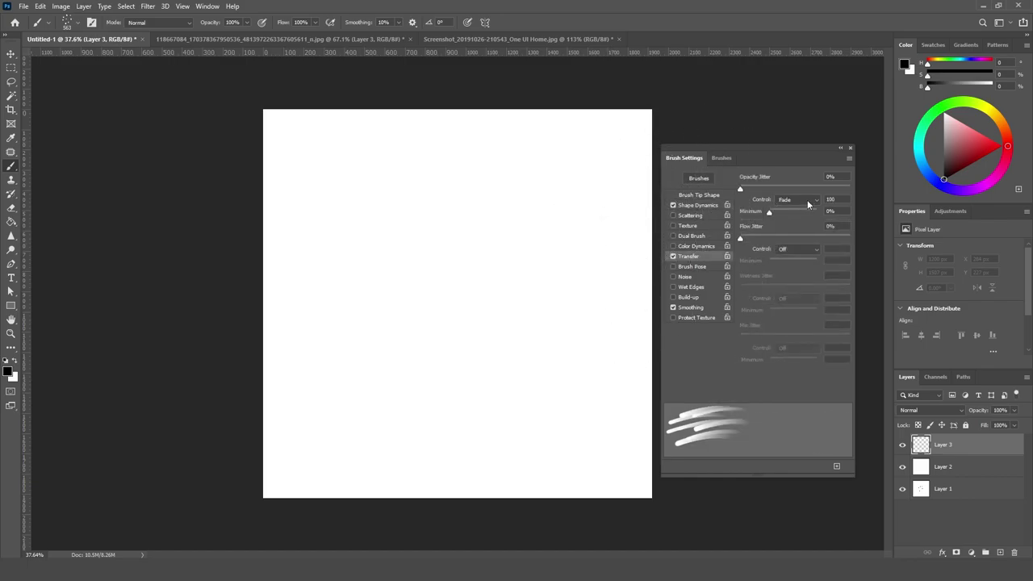
click(715, 205)
click(784, 199)
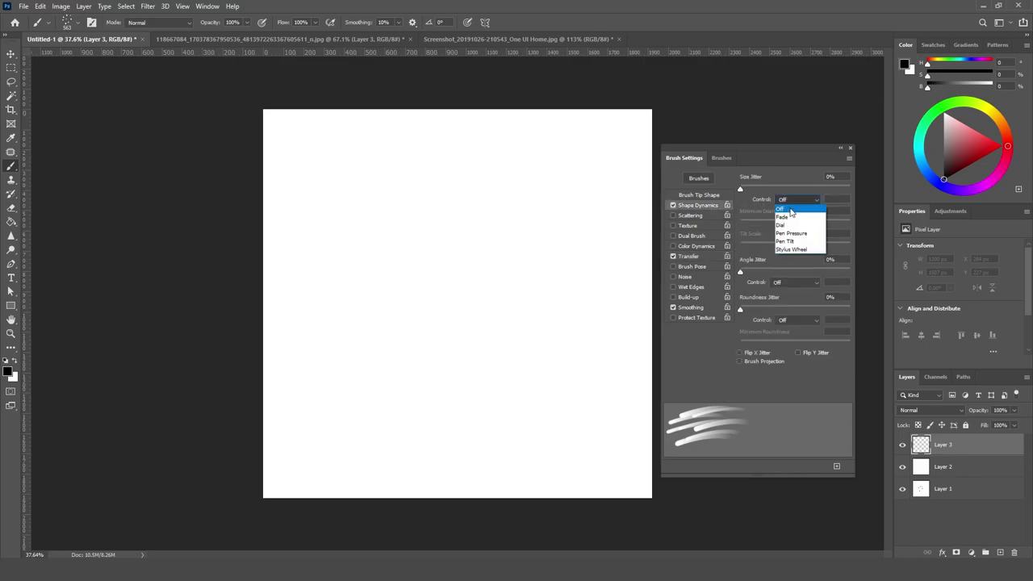
click(779, 209)
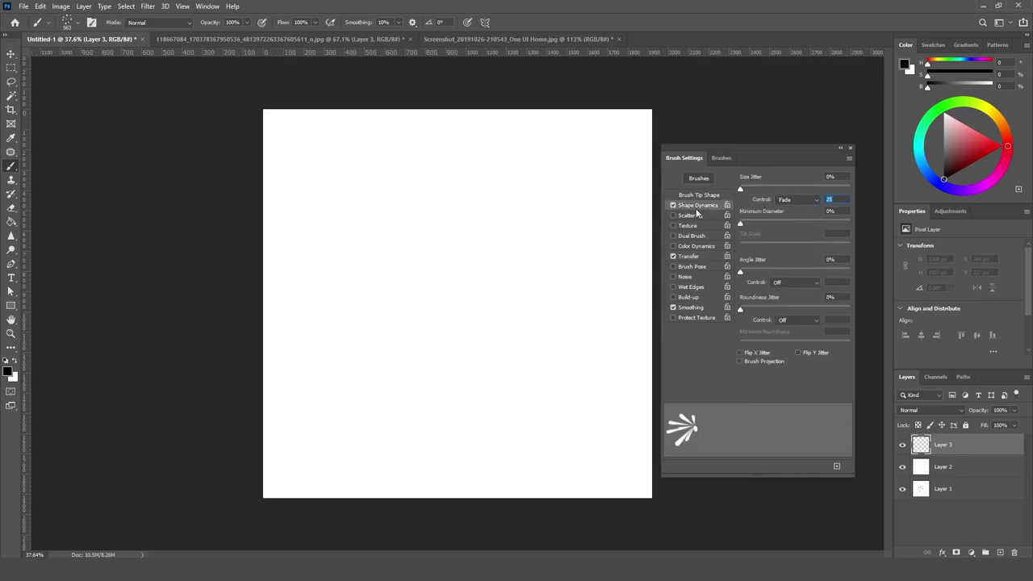
click(704, 257)
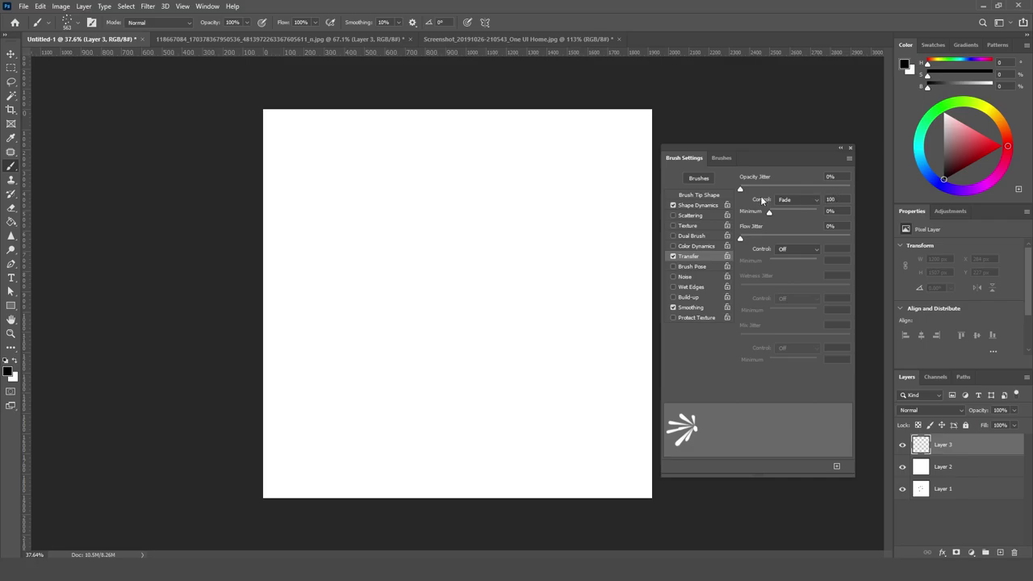
click(699, 206)
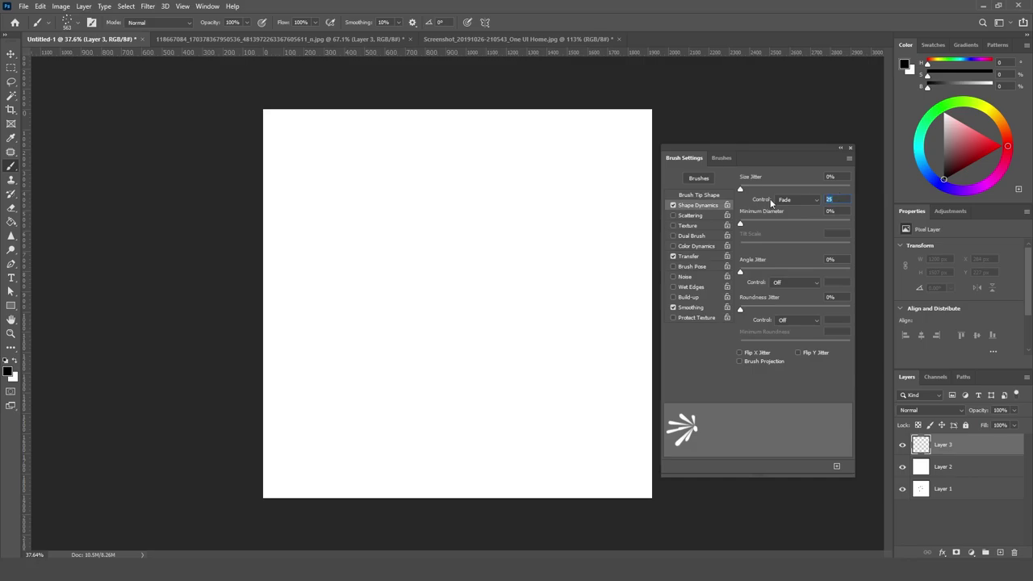
text(200)
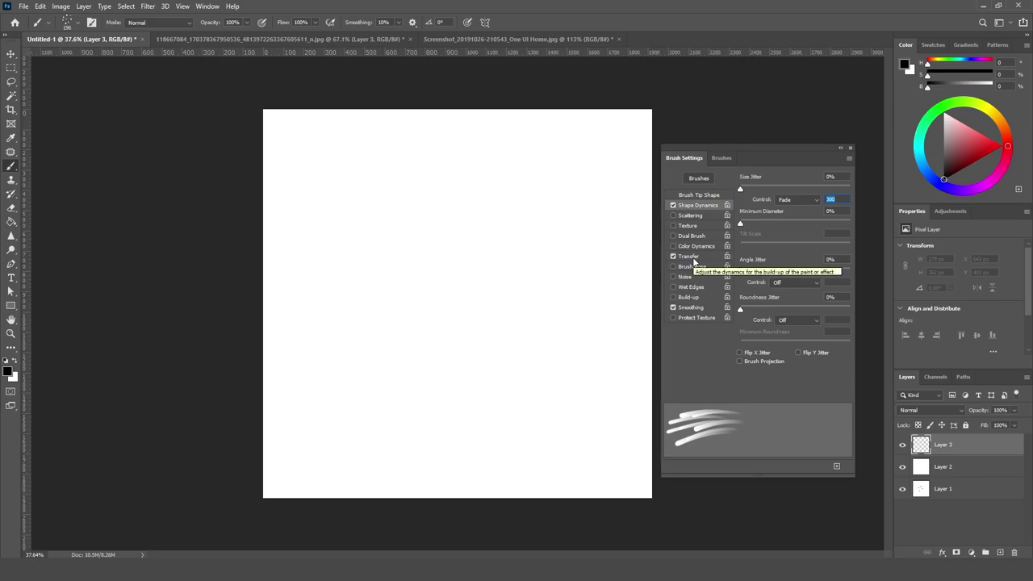
Step: Set the size fade to 50 and test several stamps, undoing each
text(50)
click(421, 194)
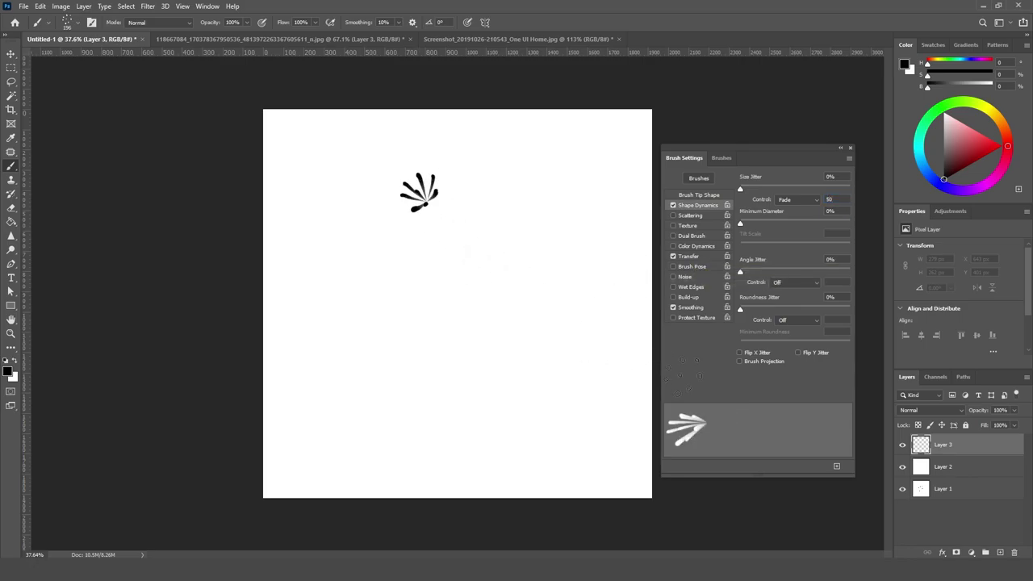
key(ctrl+z)
click(375, 251)
key(ctrl+z)
click(377, 235)
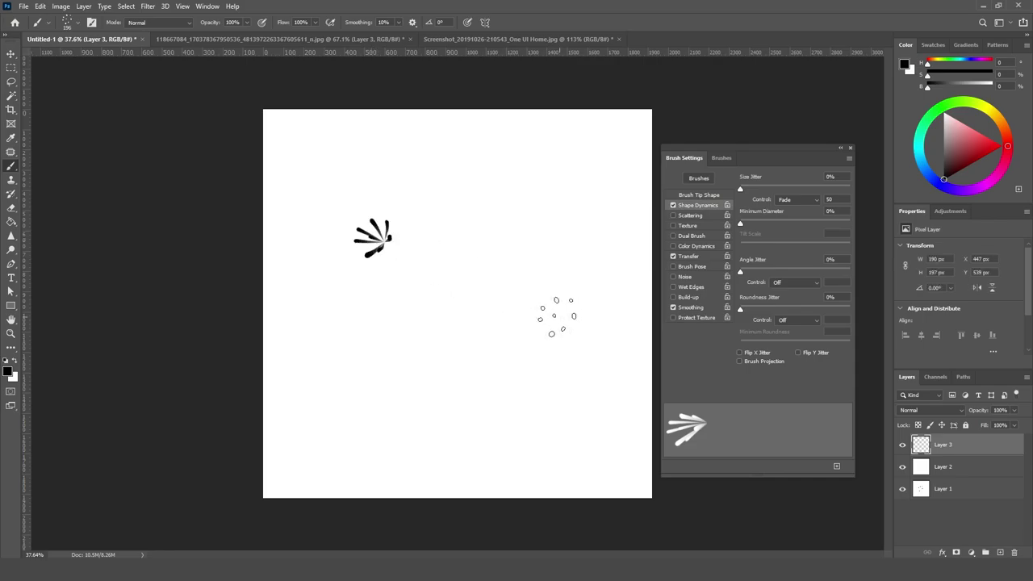
key(ctrl+z)
click(363, 226)
key(ctrl+z)
key(ctrl+z)
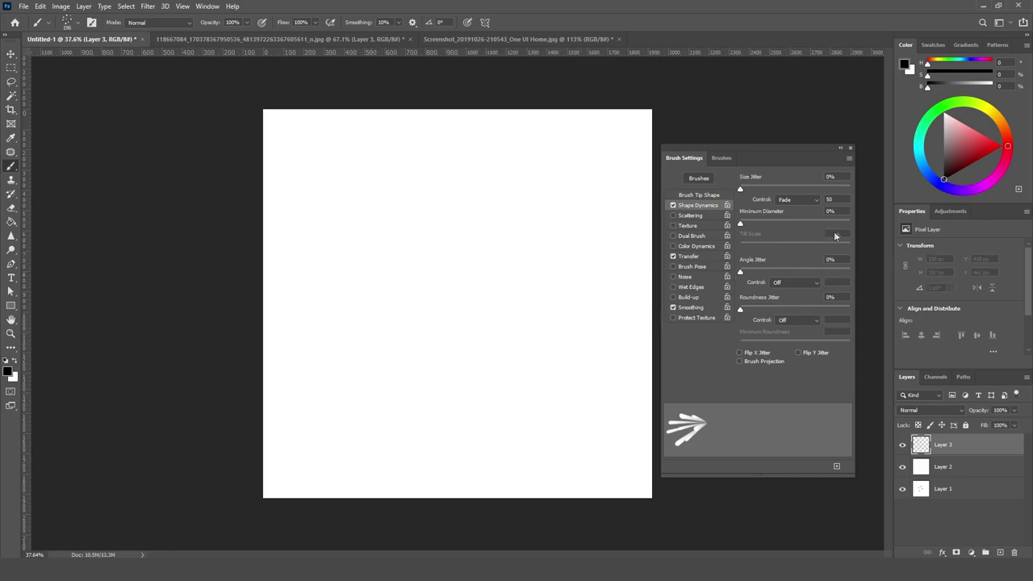
Step: Raise the size fade to 200 and test stamps and a short stroke, undoing each
text(200)
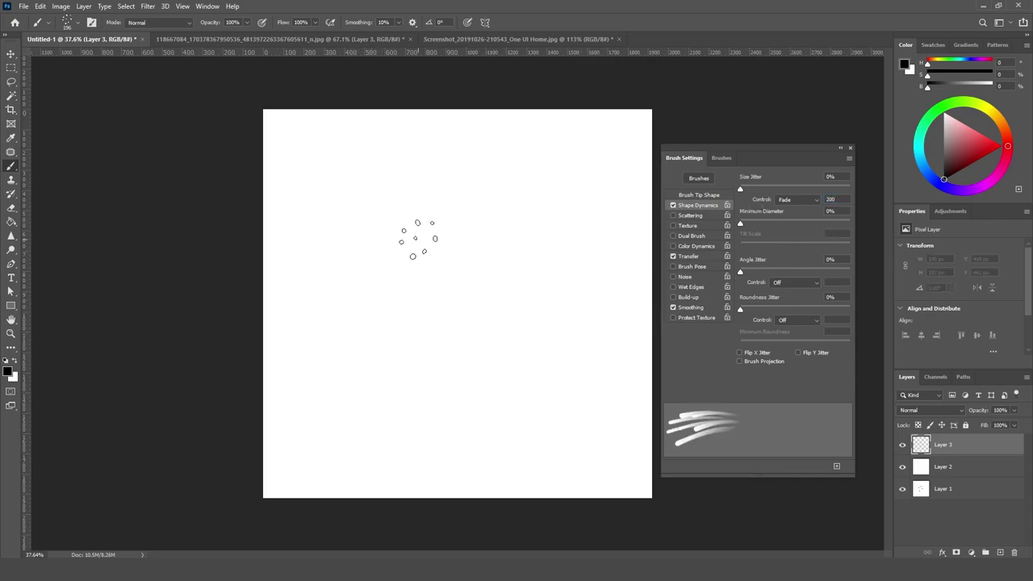
click(421, 239)
key(ctrl+z)
click(387, 222)
key(ctrl+z)
click(690, 256)
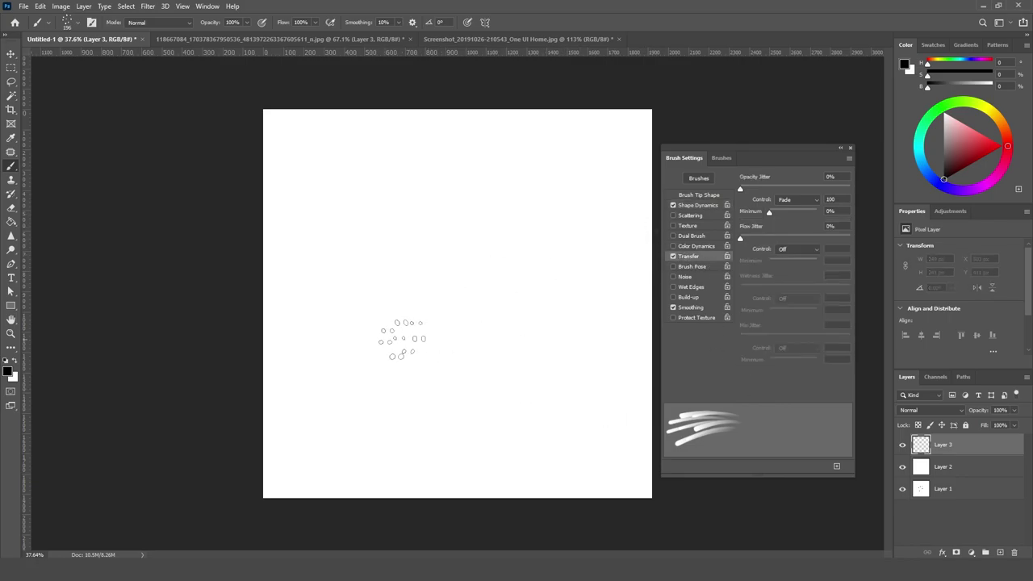
click(400, 335)
key(ctrl+z)
click(706, 205)
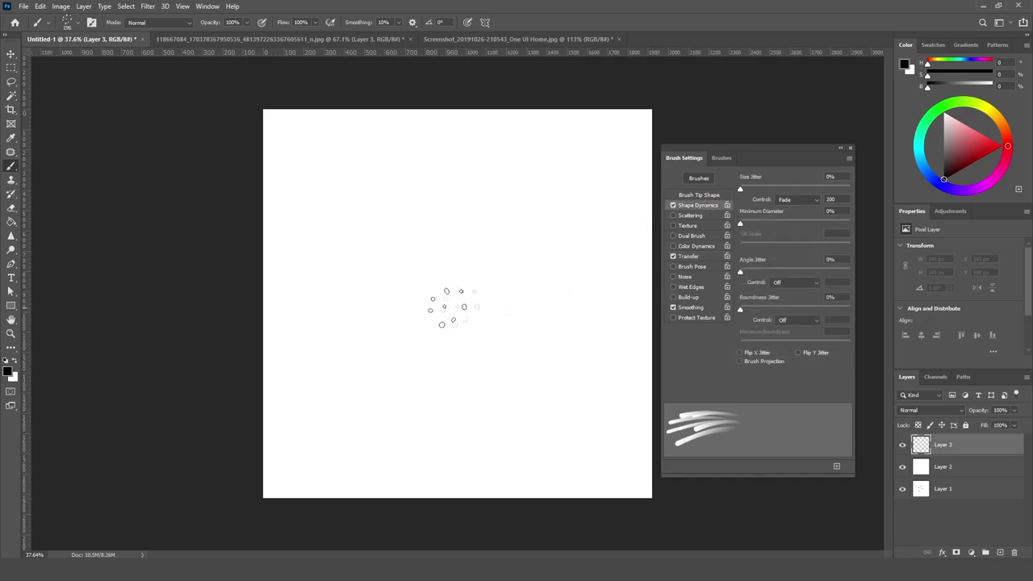
drag(376, 250, 385, 216)
key(ctrl+z)
Step: Turn Transfer off and test tapered fan strokes at different angles, undoing each
click(673, 257)
drag(410, 212, 431, 214)
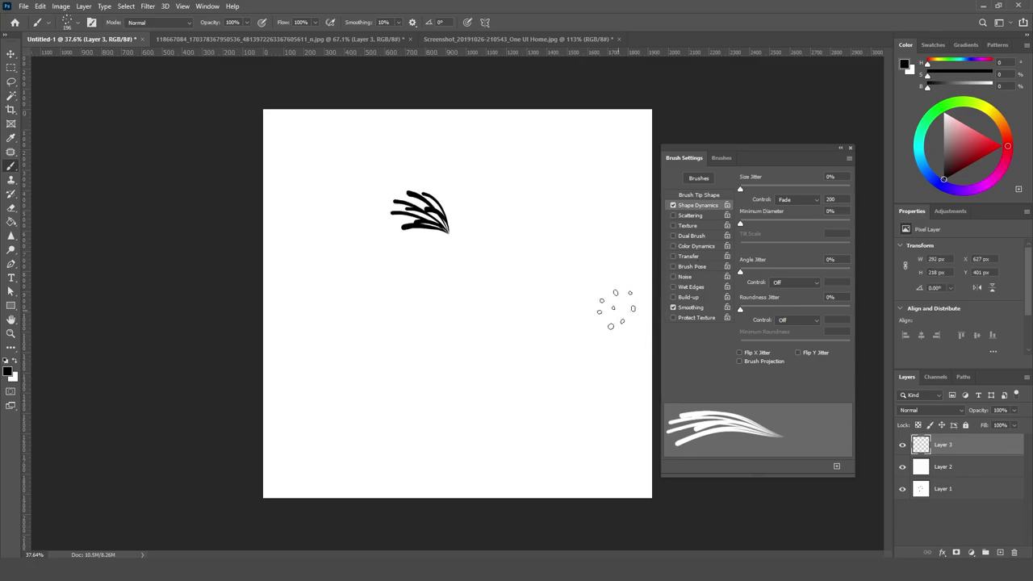
key(ctrl+z)
mouse_move(375, 190)
mouse_down()
mouse_move(396, 193)
mouse_move(426, 233)
mouse_up()
key(ctrl+z)
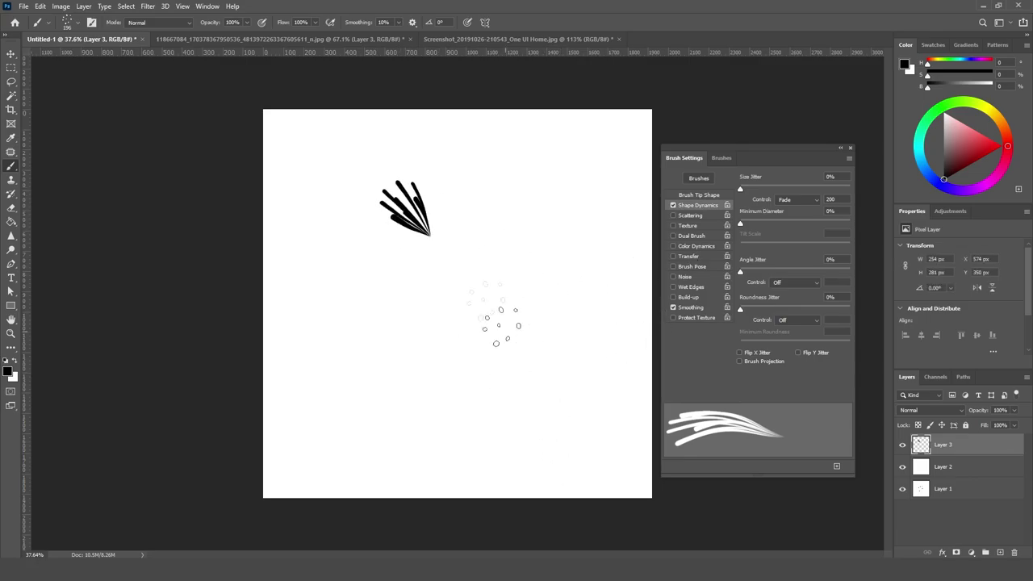
key(ctrl+z)
drag(399, 179, 421, 226)
key(ctrl+z)
Step: Repaint the fan stroke further up-left, stepping back and forth through undo history
drag(368, 184, 396, 230)
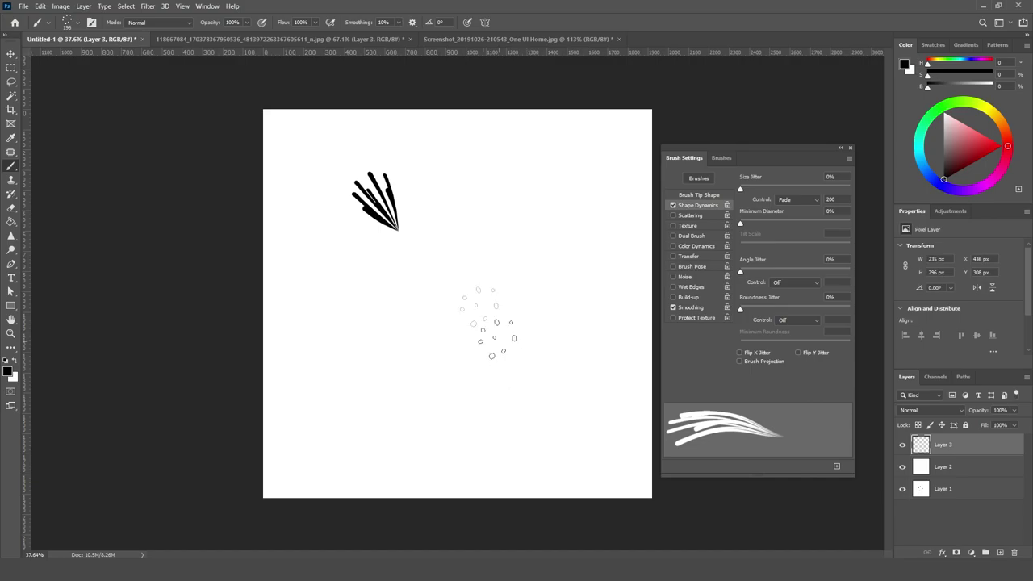
key(ctrl+z)
drag(370, 176, 397, 218)
key(ctrl+z)
key(ctrl+shift+z)
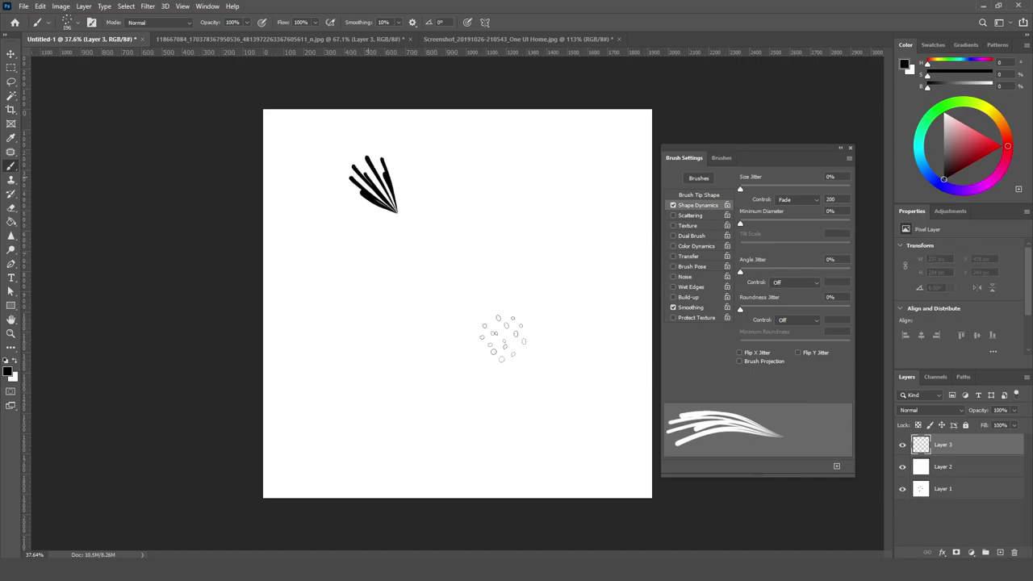
key(ctrl+z)
key(ctrl+shift+z)
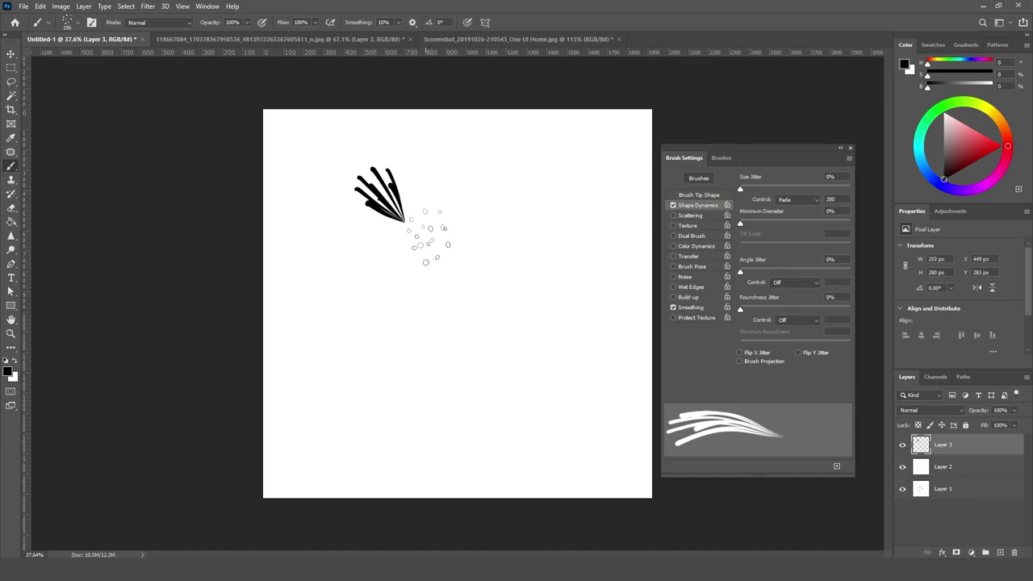
Step: Try vertical, horizontal and diagonal fan strokes, undoing each, then re-enable Transfer
key(ctrl+z)
drag(406, 158, 417, 220)
key(ctrl+z)
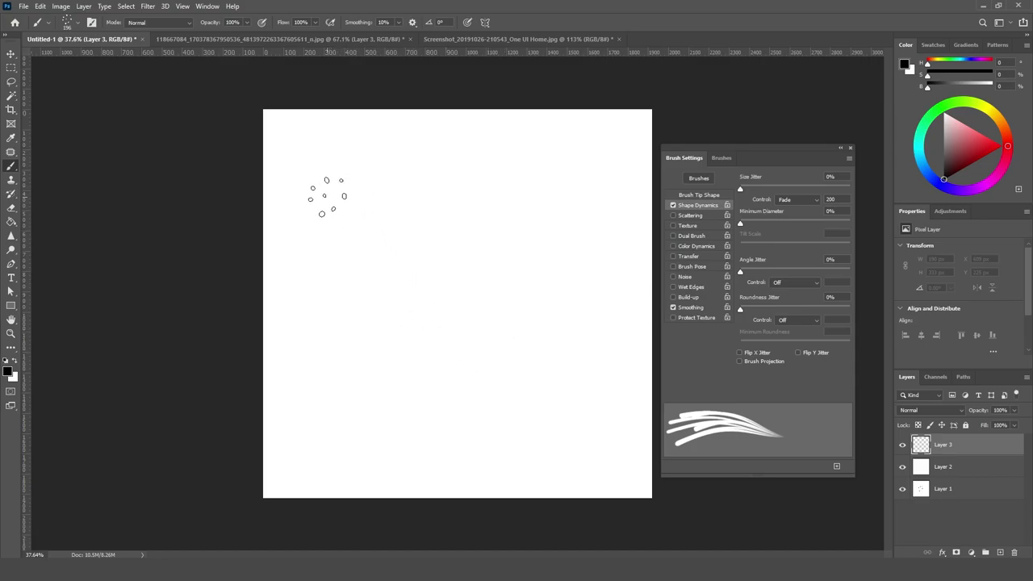
mouse_move(323, 194)
mouse_down()
mouse_move(376, 183)
mouse_move(391, 213)
mouse_move(359, 198)
mouse_move(410, 234)
mouse_up()
key(ctrl+z)
key(ctrl+z)
key(ctrl+z)
key(ctrl+z)
click(361, 192)
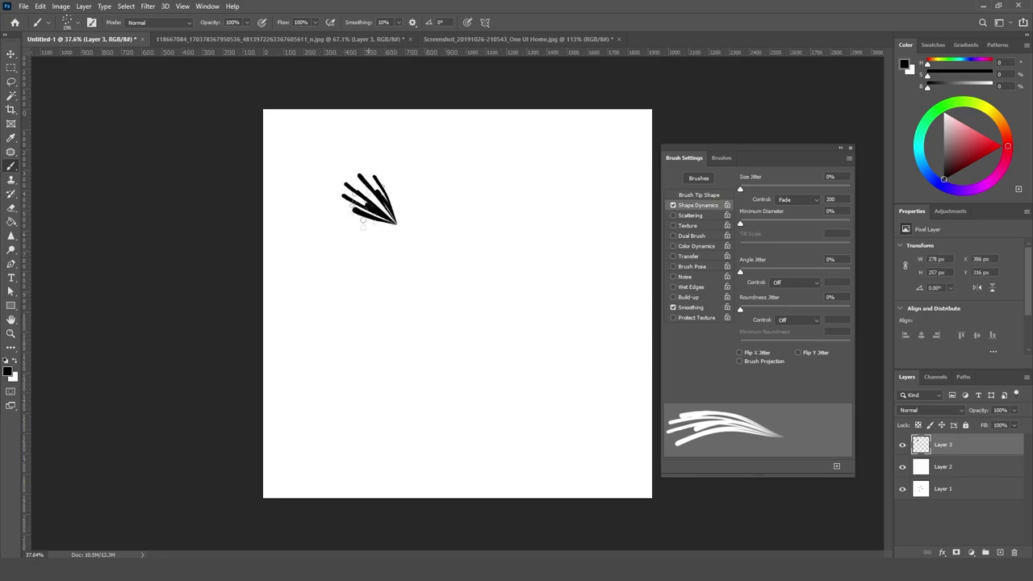
key(ctrl+z)
drag(356, 184, 395, 232)
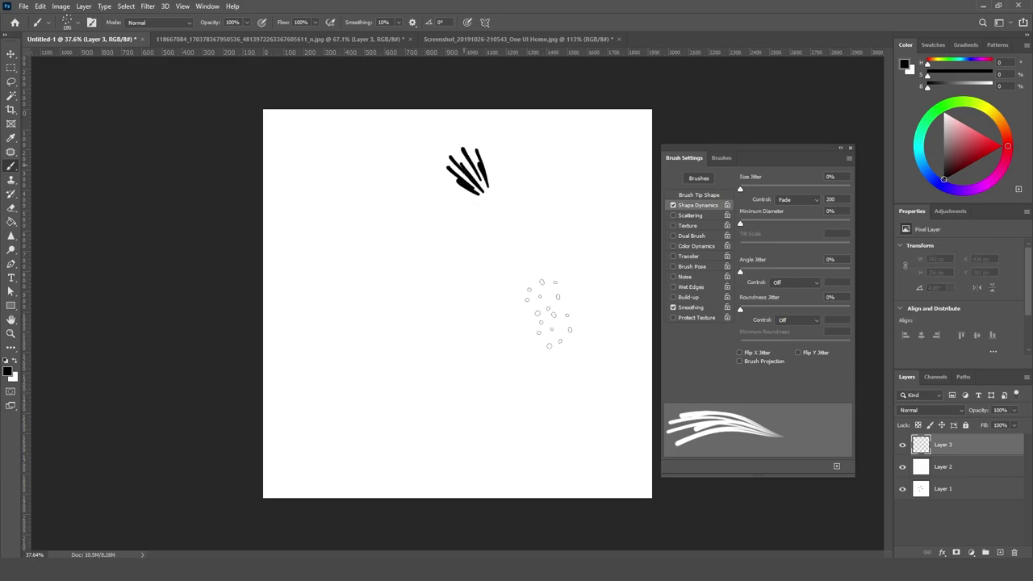
key(ctrl+z)
drag(385, 181, 424, 230)
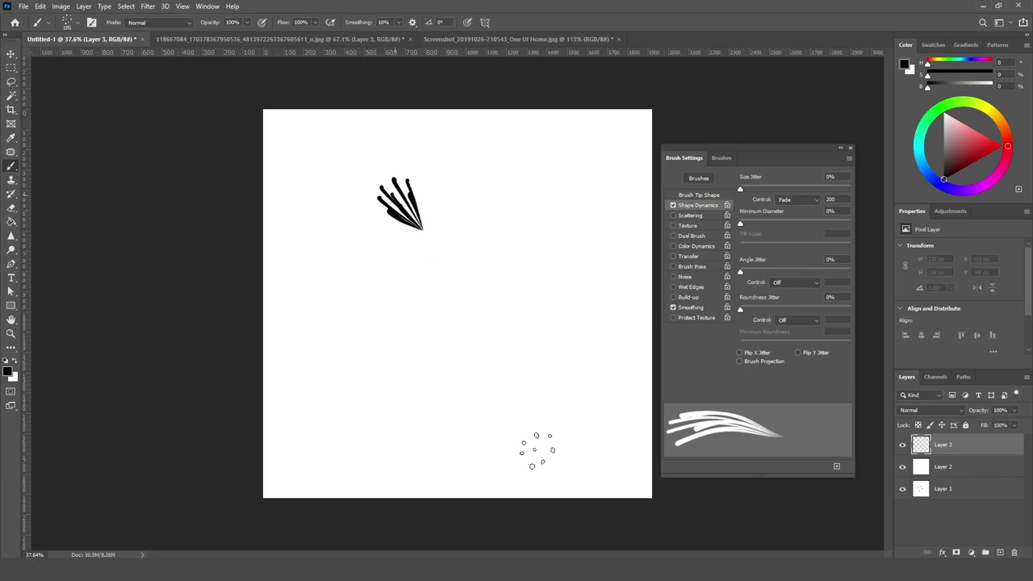
key(ctrl+z)
click(693, 257)
Step: Set the Shape Dynamics size fade to 150 and test a stroke, then undo it
key(ctrl+shift+z)
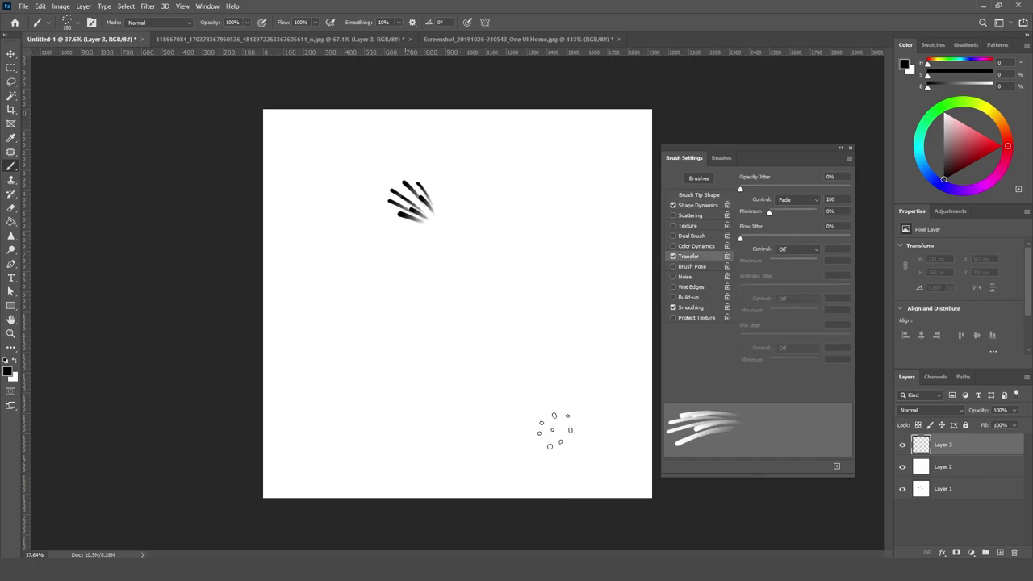
key(ctrl+z)
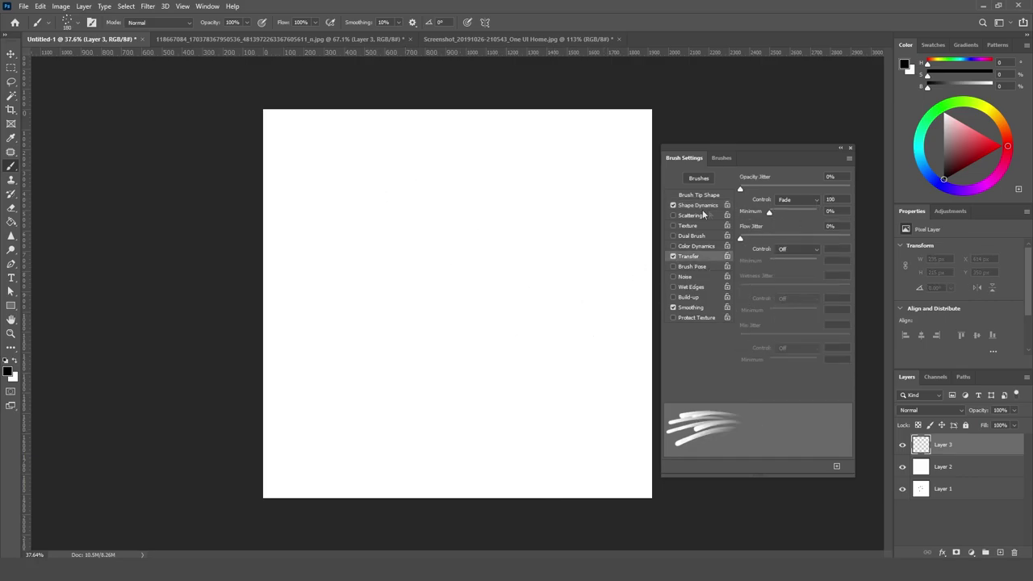
click(705, 207)
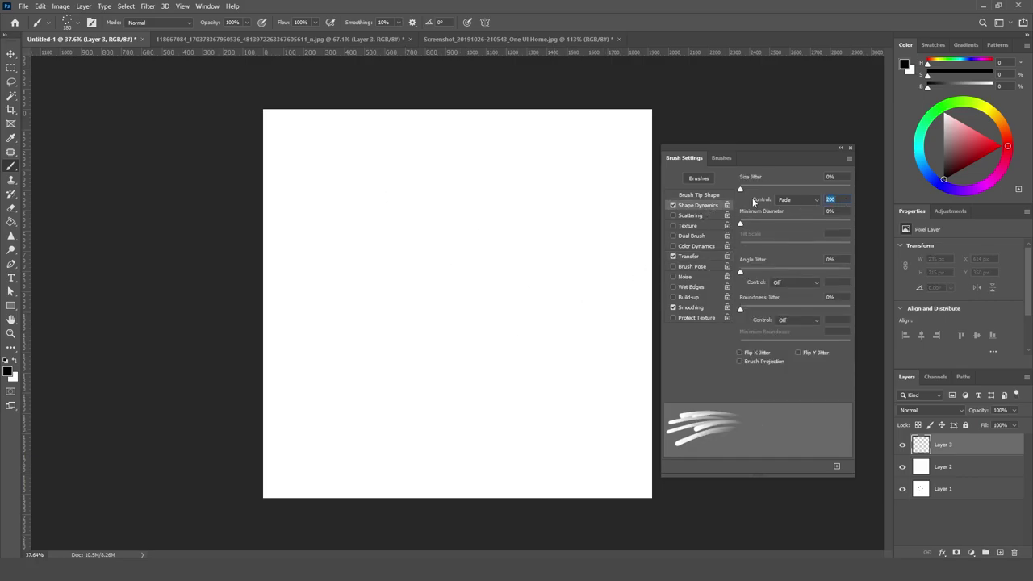
text(150)
drag(381, 202, 405, 235)
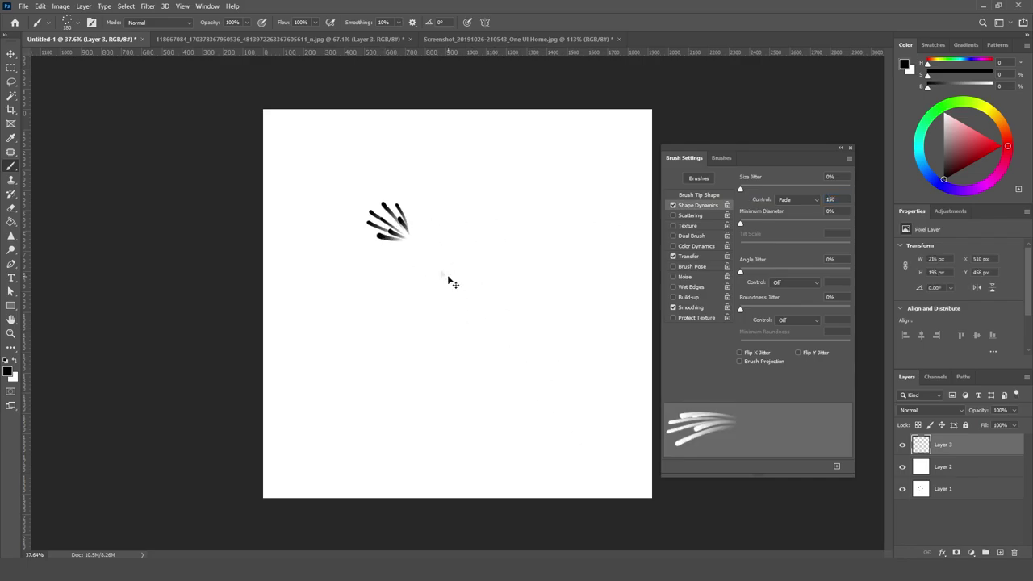
key(ctrl+z)
key(ctrl+shift+z)
key(ctrl+z)
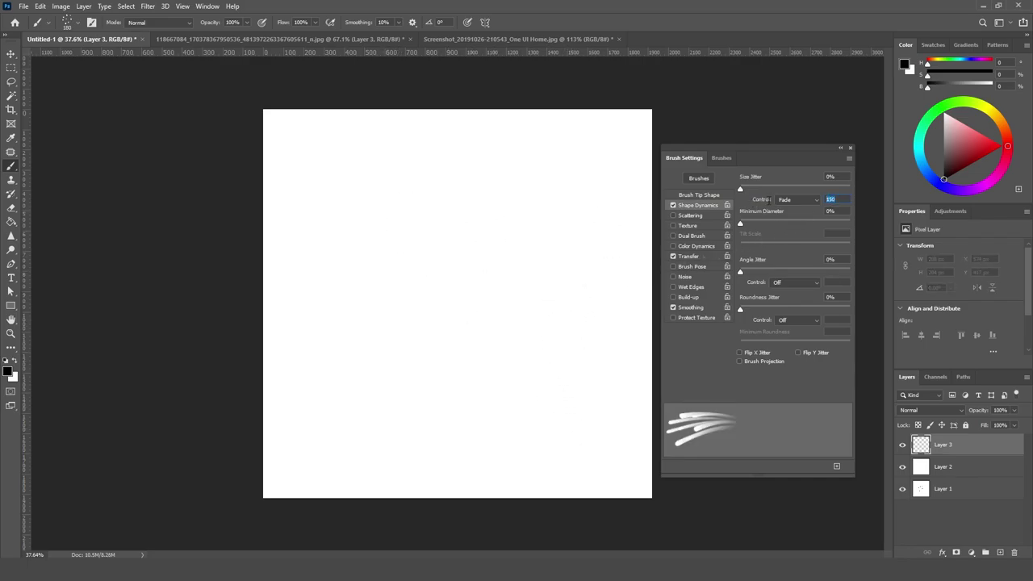
Step: Restore the size fade to 200, test a stroke and undo it
text(200)
drag(416, 236, 450, 278)
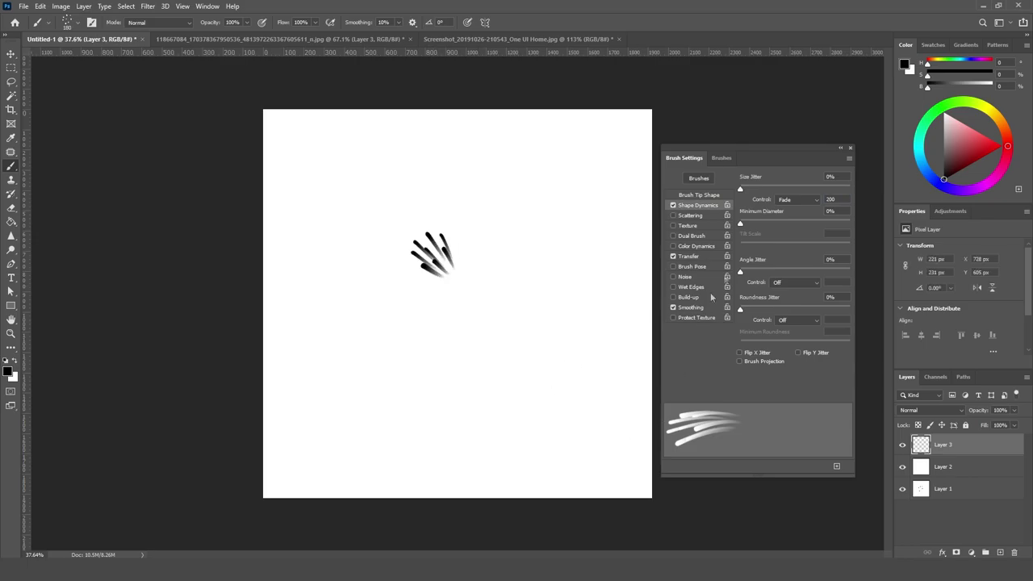
key(ctrl+z)
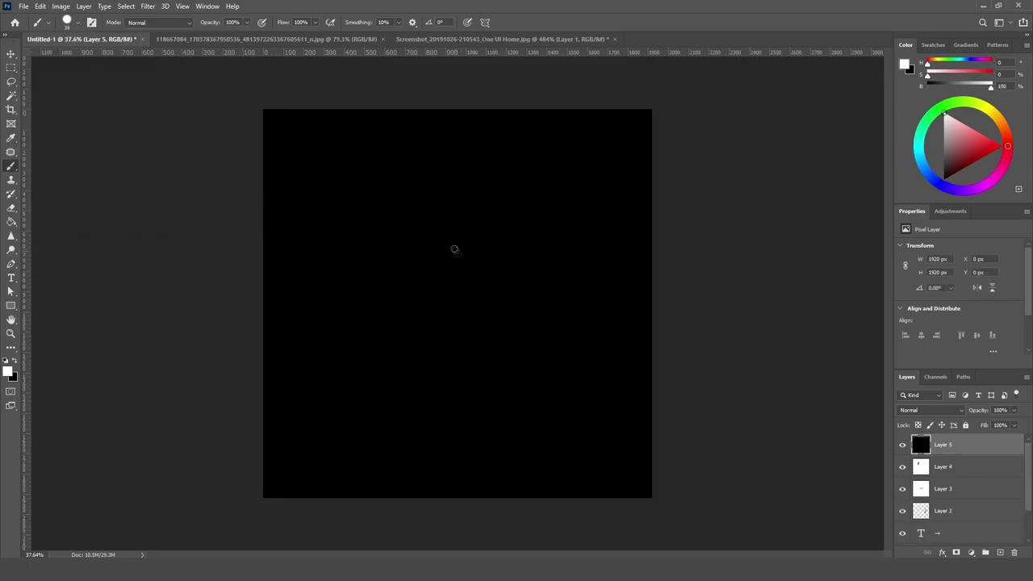
Step: Dab a scattered cluster of six white bristle dots on the canvas
click(418, 345)
click(460, 286)
click(517, 321)
click(469, 352)
click(484, 253)
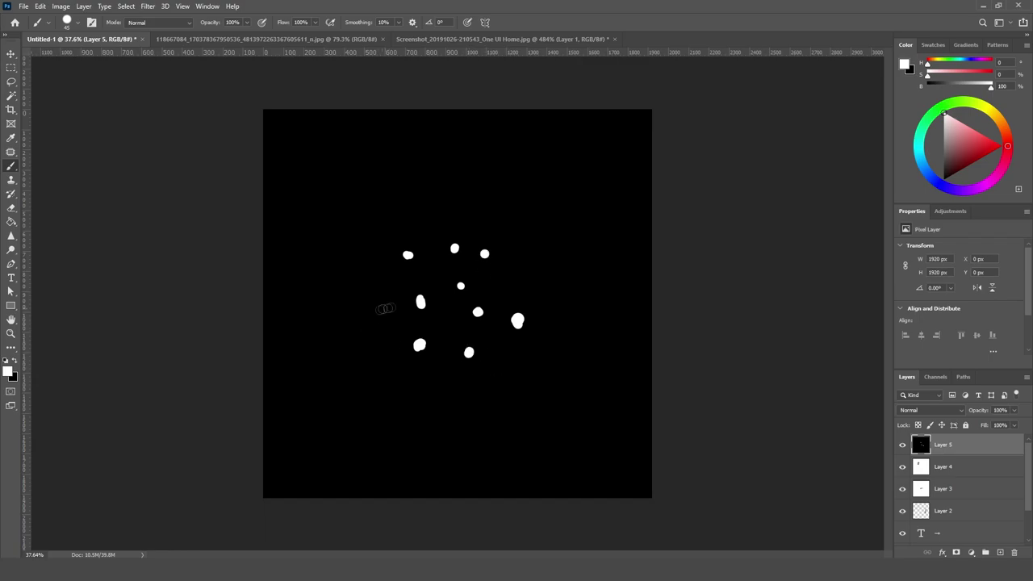
click(395, 306)
Step: Invert the cluster to black dots on white and define it as a brush preset
key(ctrl+i)
click(39, 6)
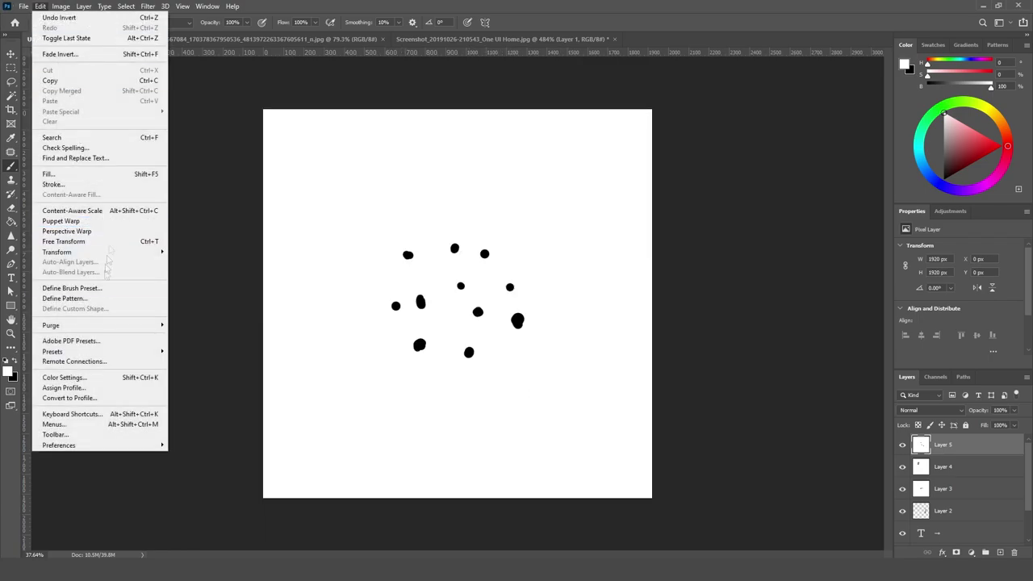
click(71, 288)
key(Return)
Step: Enable opacity fade in Brush Settings, set black as foreground, and return to the portrait
key(F5)
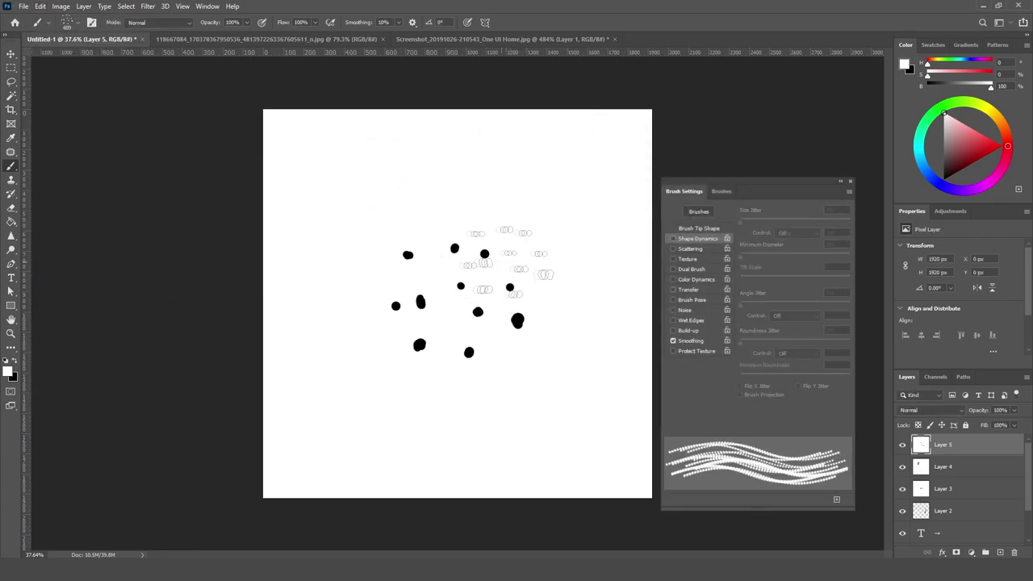
click(699, 229)
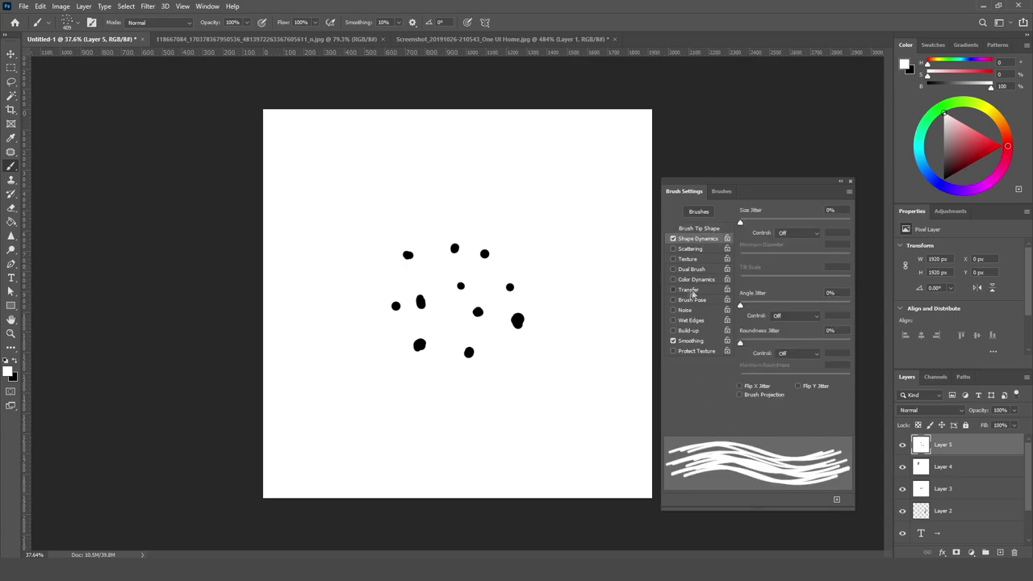
click(690, 290)
key(x)
key(ctrl+Tab)
key(ctrl+Tab)
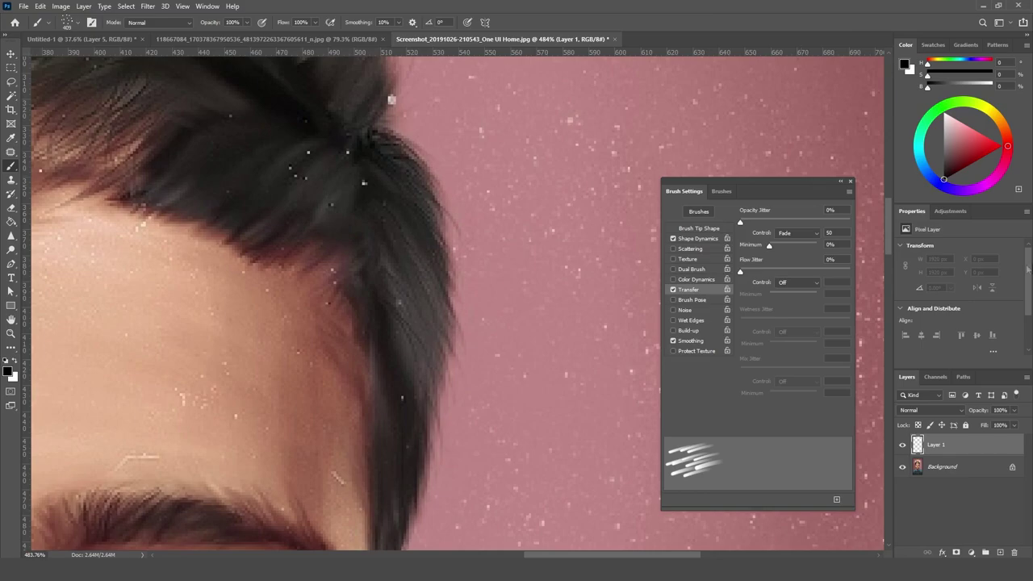
Step: Test-paint strands off the hair's right edge with the new brush, then undo them
click(848, 184)
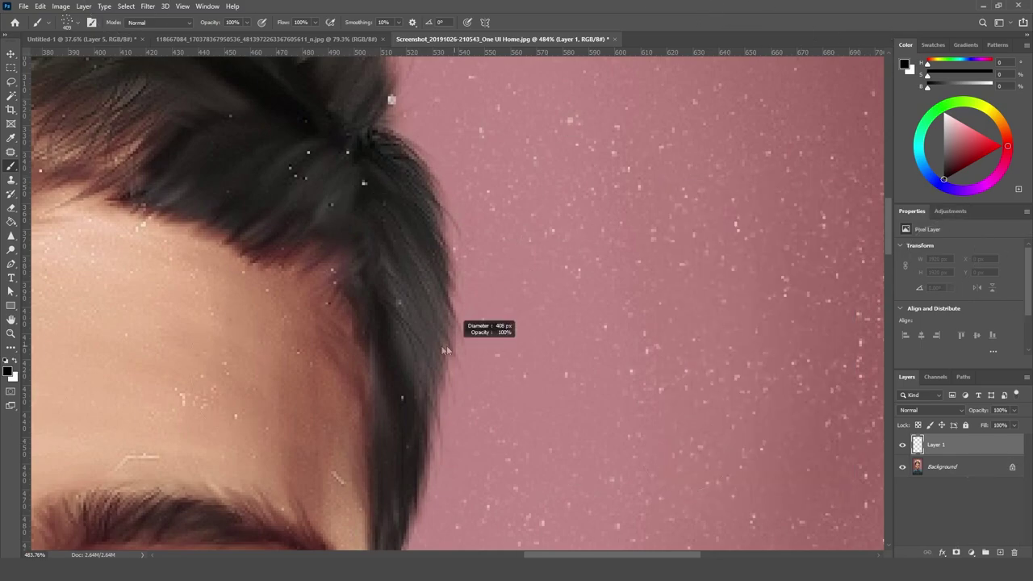
drag(415, 250, 497, 339)
drag(453, 305, 532, 367)
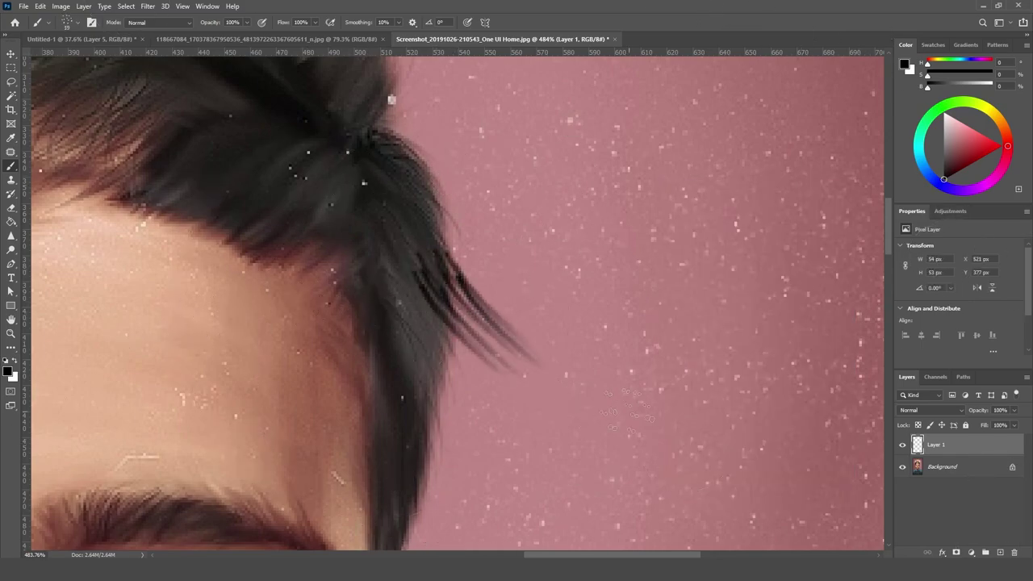
key(ctrl+z)
key(ctrl+z)
key(ctrl+z)
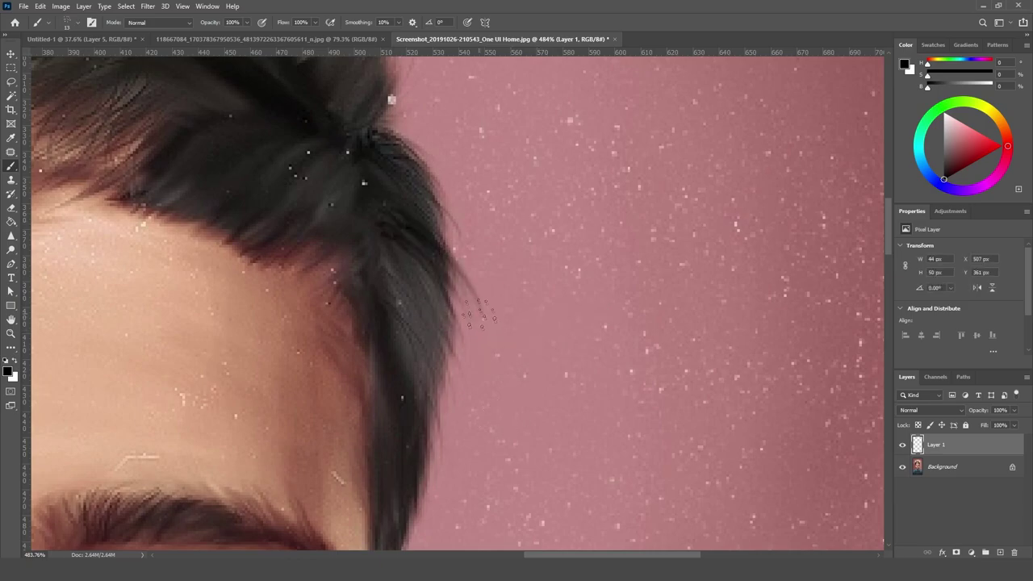
key(ctrl+z)
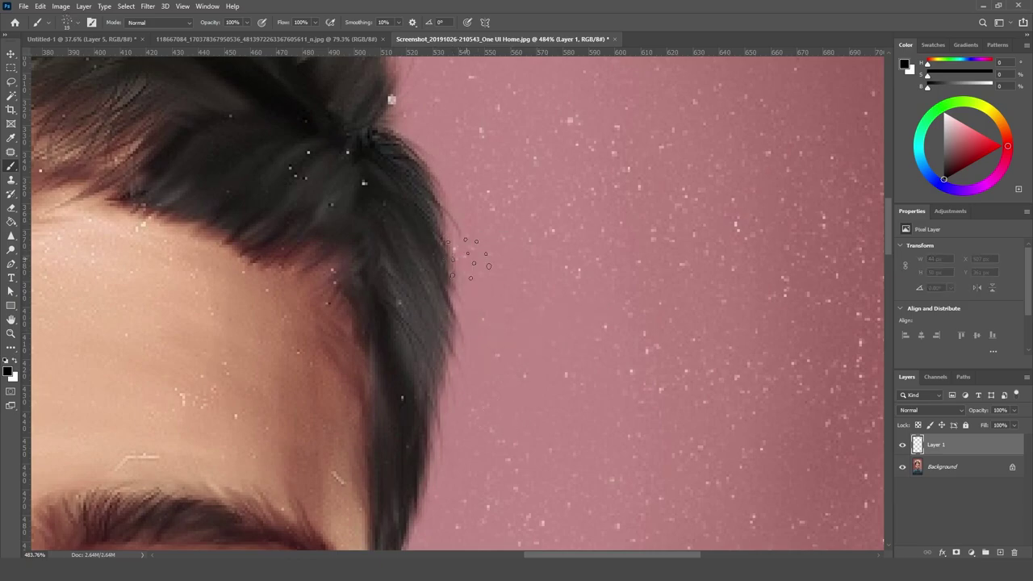
key(F5)
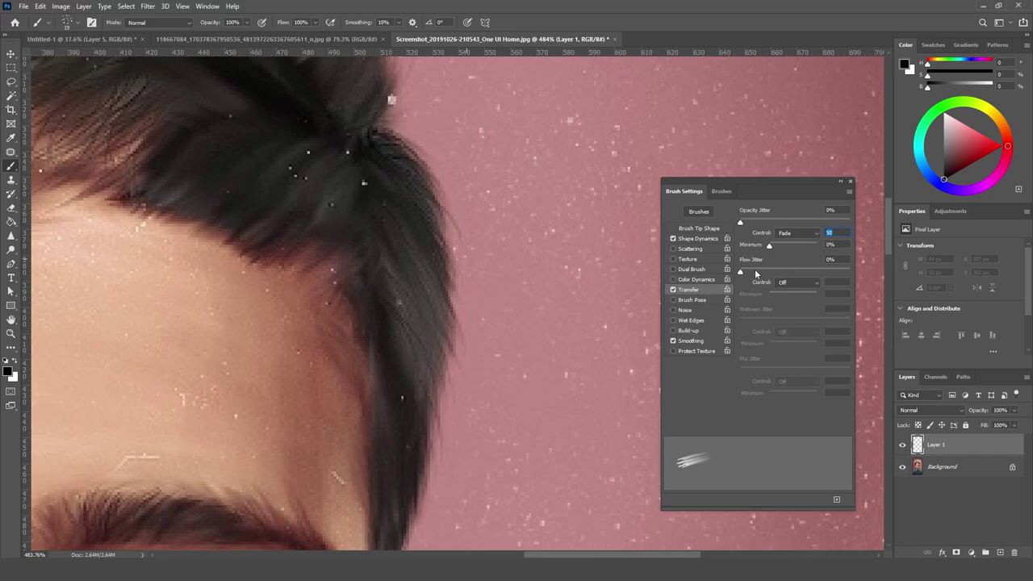
drag(405, 165, 446, 199)
key(ctrl+z)
Step: Set Transfer Fade to 40 and Size Jitter Fade to 80, then test a tapered strand
text(40)
click(698, 239)
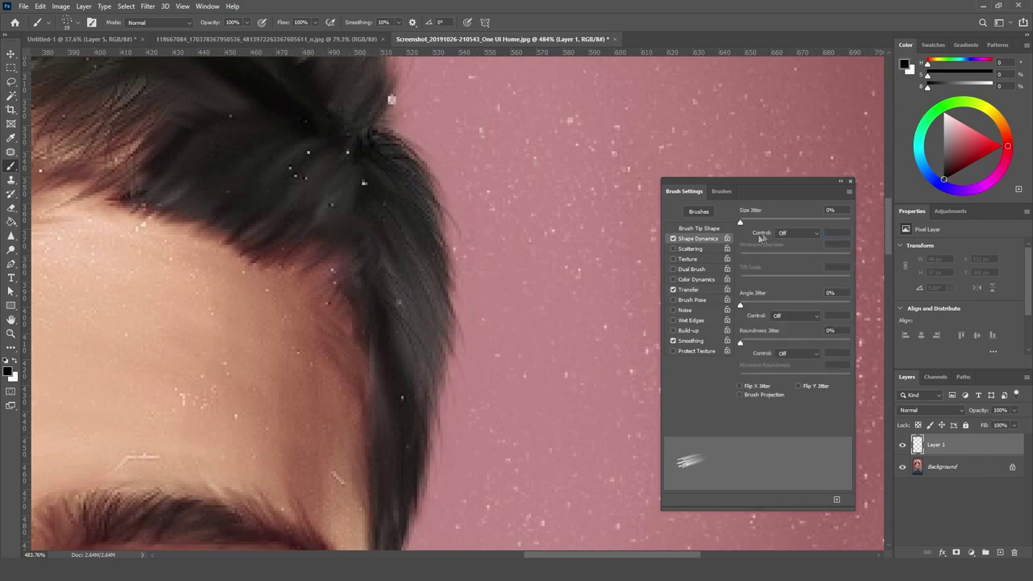
click(794, 232)
text(80)
drag(464, 233, 482, 299)
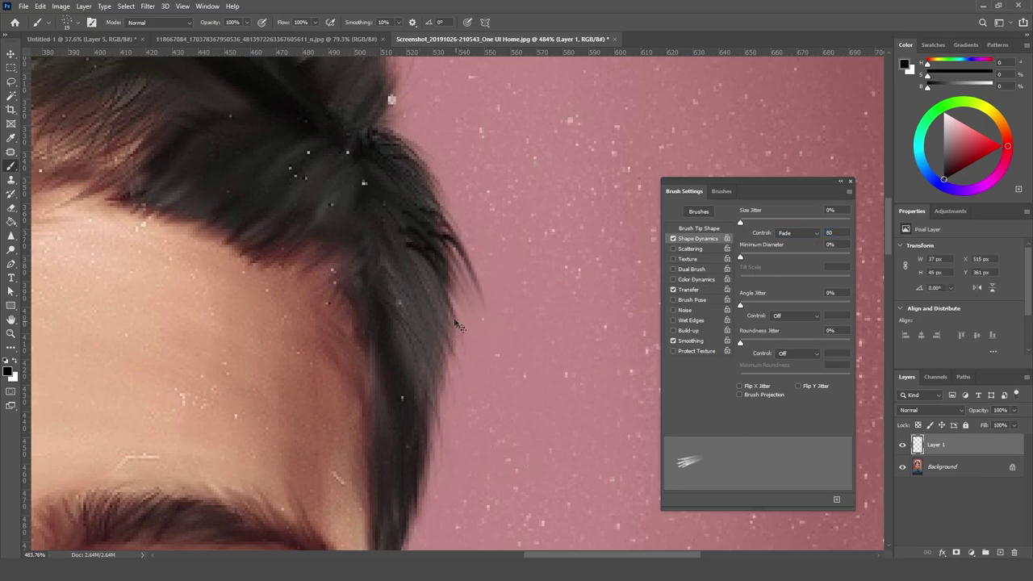
key(ctrl+z)
Step: Sample the dark hair colour and paint strands along the hair's right edge, redoing misses
alt+click(422, 237)
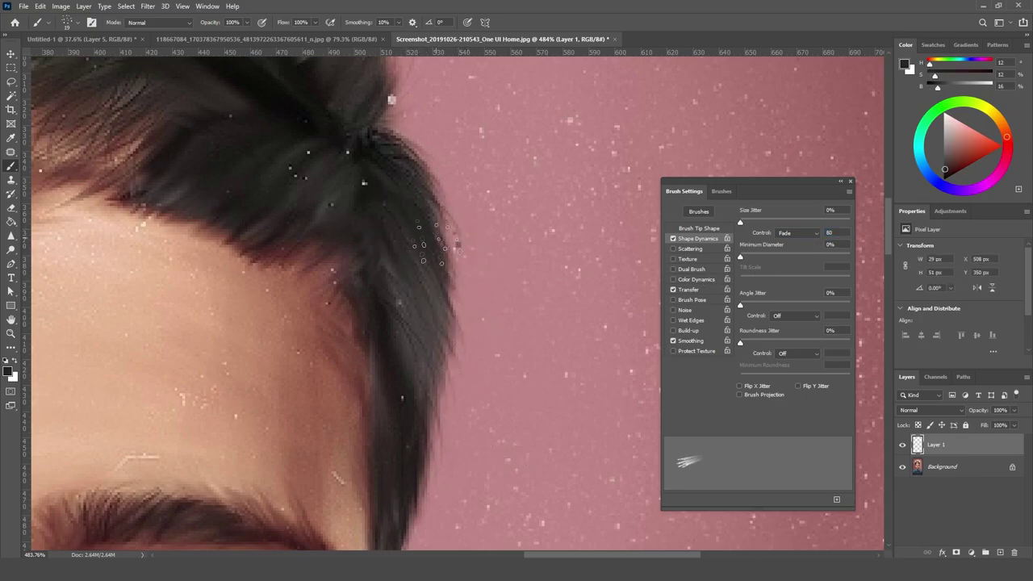
drag(432, 242, 477, 323)
key(ctrl+z)
drag(420, 190, 480, 279)
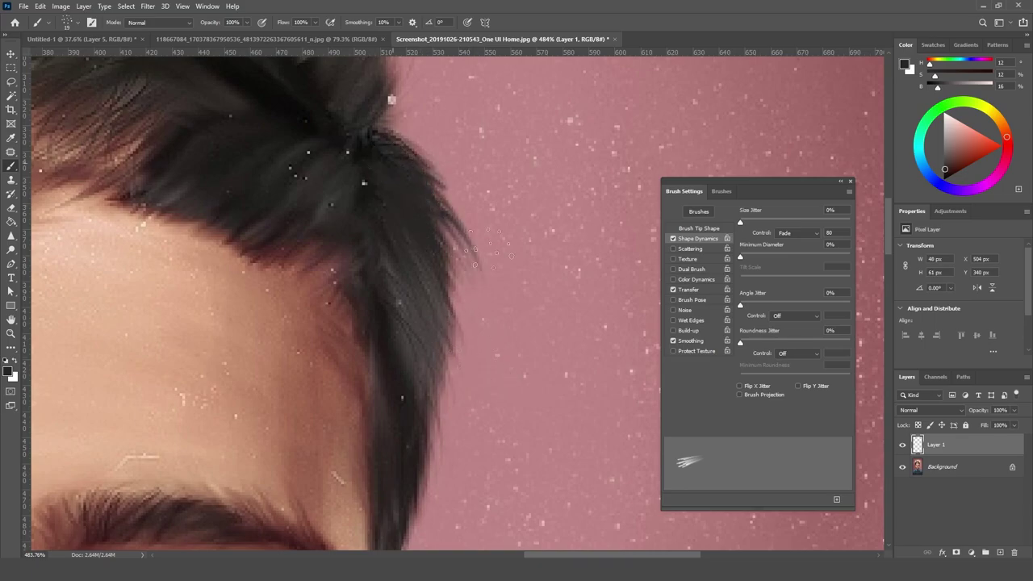
mouse_move(399, 137)
mouse_down()
mouse_move(472, 216)
mouse_move(464, 202)
mouse_move(468, 243)
mouse_up()
drag(440, 206, 501, 282)
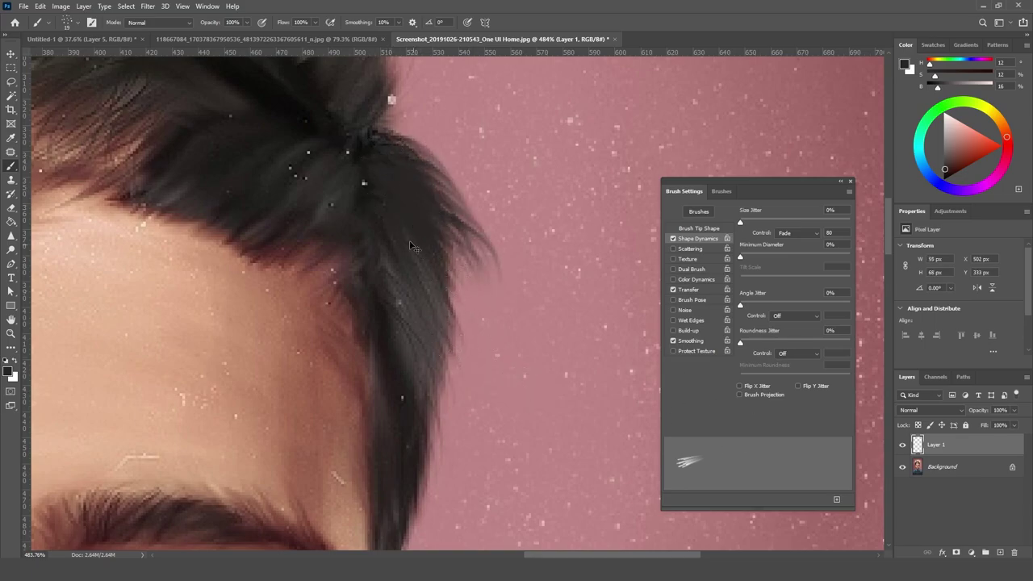
key(ctrl+z)
drag(423, 246, 484, 343)
key(ctrl+z)
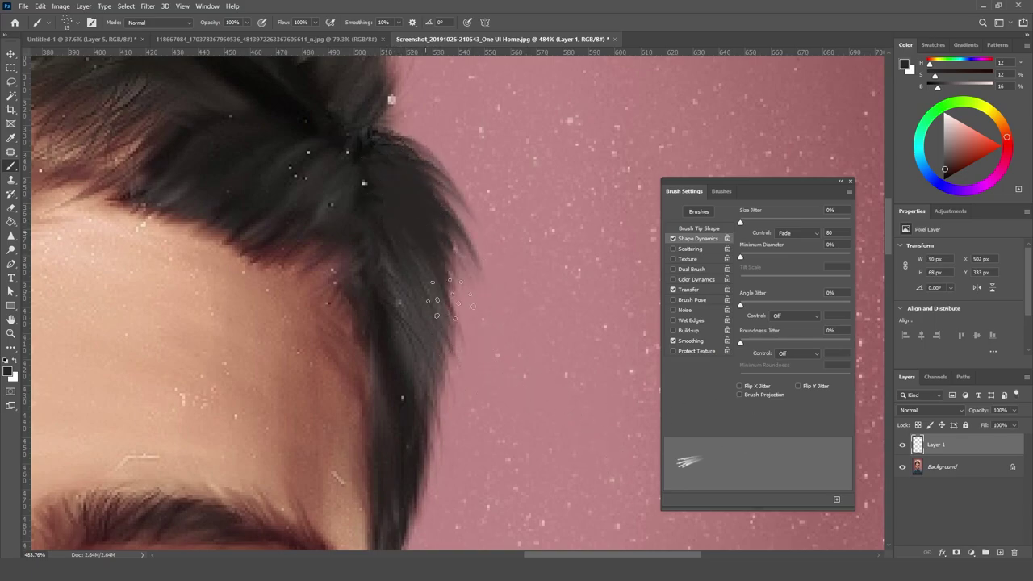
drag(452, 246, 464, 313)
drag(436, 275, 468, 355)
drag(452, 225, 466, 307)
scroll(446, 311, down, 1)
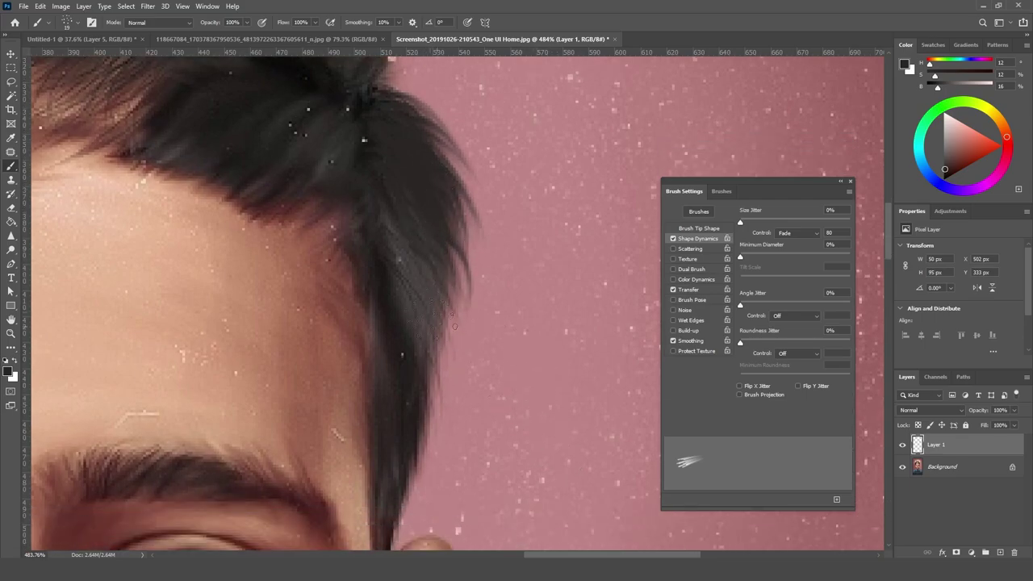
Step: Try curved strands on the pink background beside the hair, undoing each attempt
mouse_move(484, 135)
mouse_down()
mouse_move(557, 179)
mouse_move(569, 267)
mouse_up()
key(ctrl+z)
key(ctrl+z)
drag(524, 121, 557, 226)
key(ctrl+z)
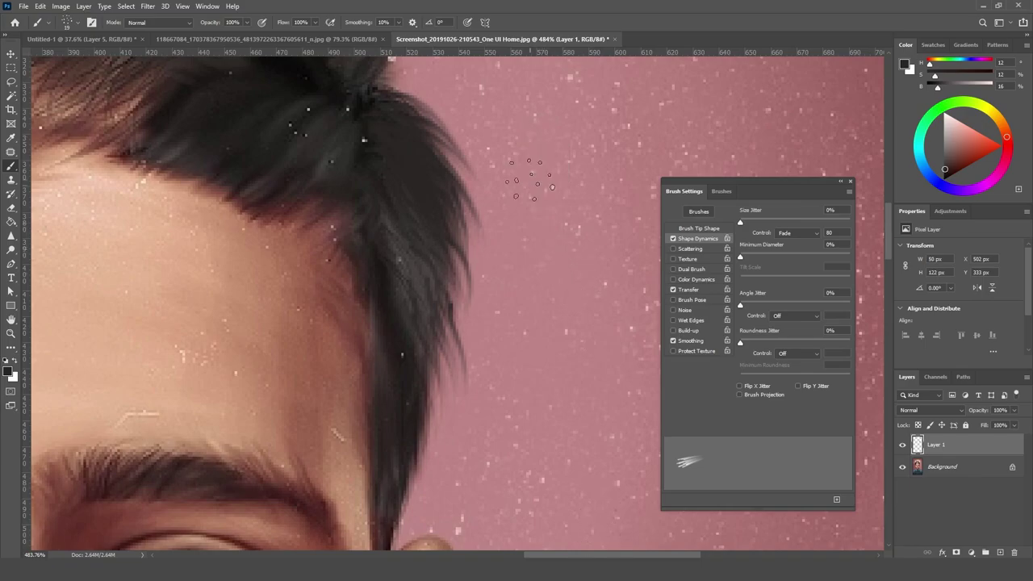
drag(531, 180, 565, 266)
key(ctrl+z)
drag(496, 154, 557, 222)
key(ctrl+z)
drag(516, 190, 574, 275)
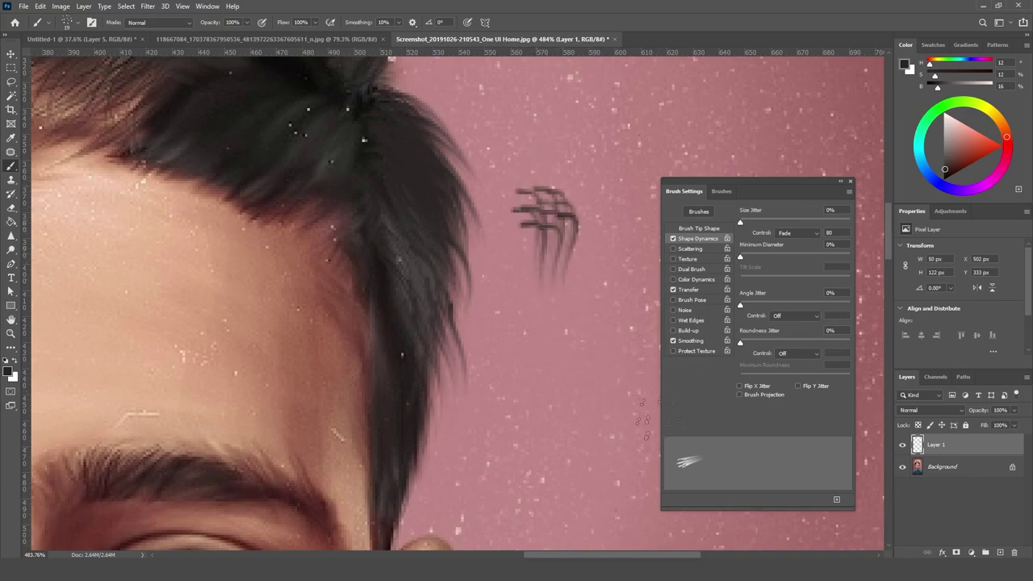
key(ctrl+z)
mouse_move(528, 181)
mouse_down()
mouse_move(549, 246)
mouse_move(565, 258)
mouse_up()
key(ctrl+z)
key(ctrl+z)
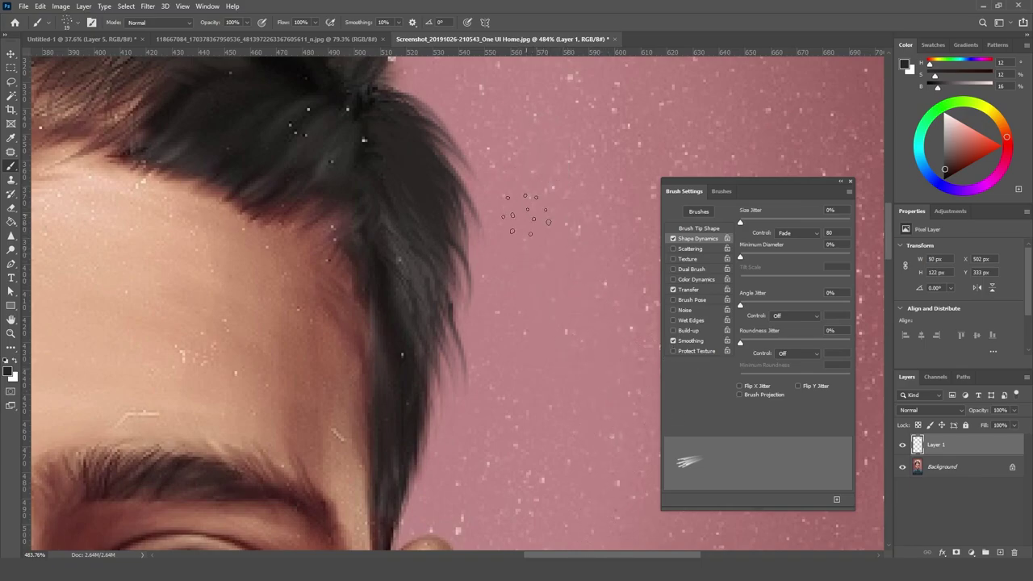
drag(526, 214, 548, 262)
key(ctrl+z)
drag(517, 168, 537, 210)
key(ctrl+z)
Step: Add darker strands along the lower right hair edge
scroll(532, 290, down, 2)
scroll(509, 275, down, 1)
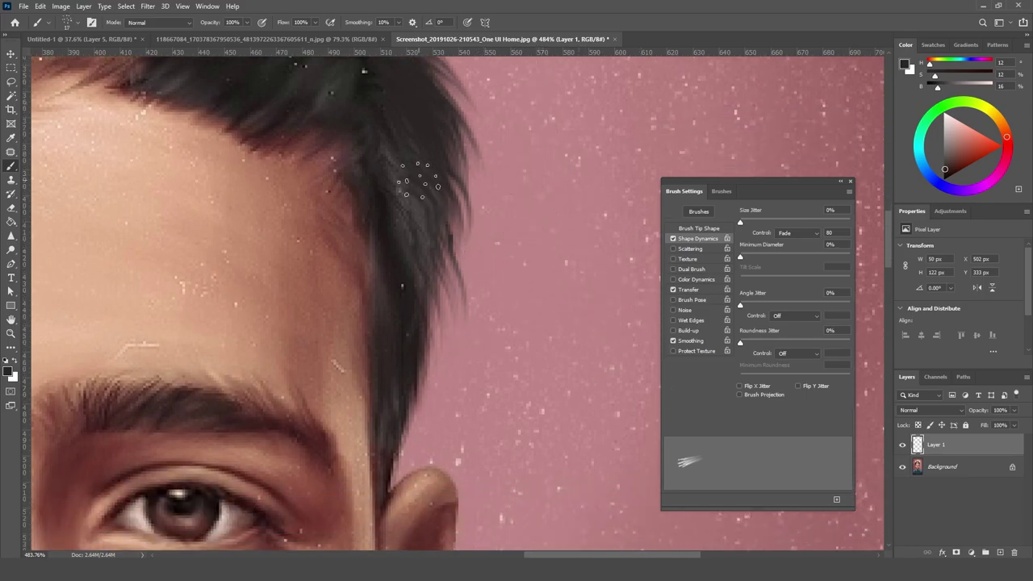
drag(439, 260, 432, 381)
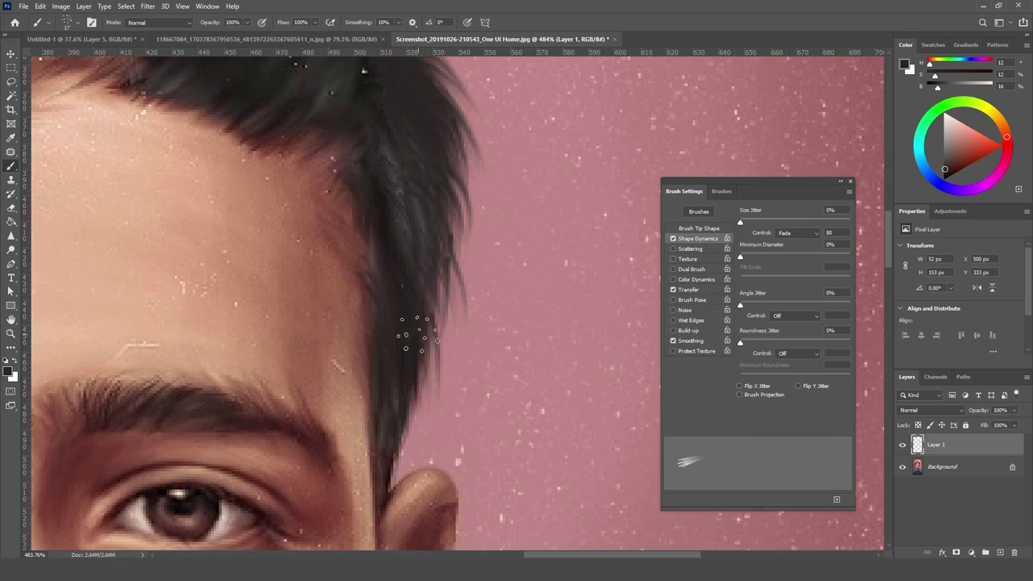
drag(419, 332, 428, 407)
scroll(404, 391, down, 3)
Step: Paint dark strands up the left edge of the hair
scroll(387, 339, down, 2)
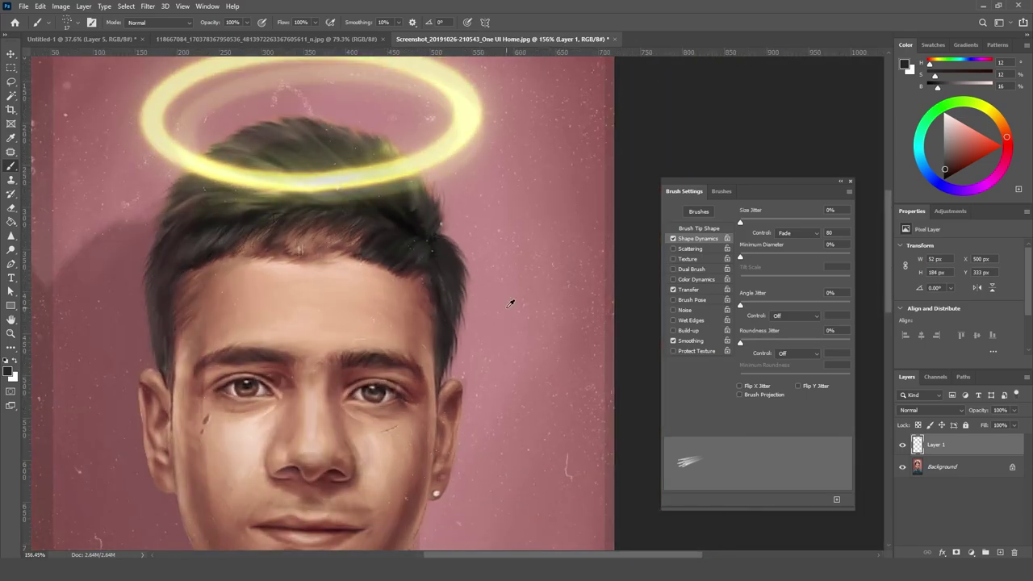
scroll(323, 266, up, 3)
scroll(292, 232, up, 2)
drag(292, 231, 279, 352)
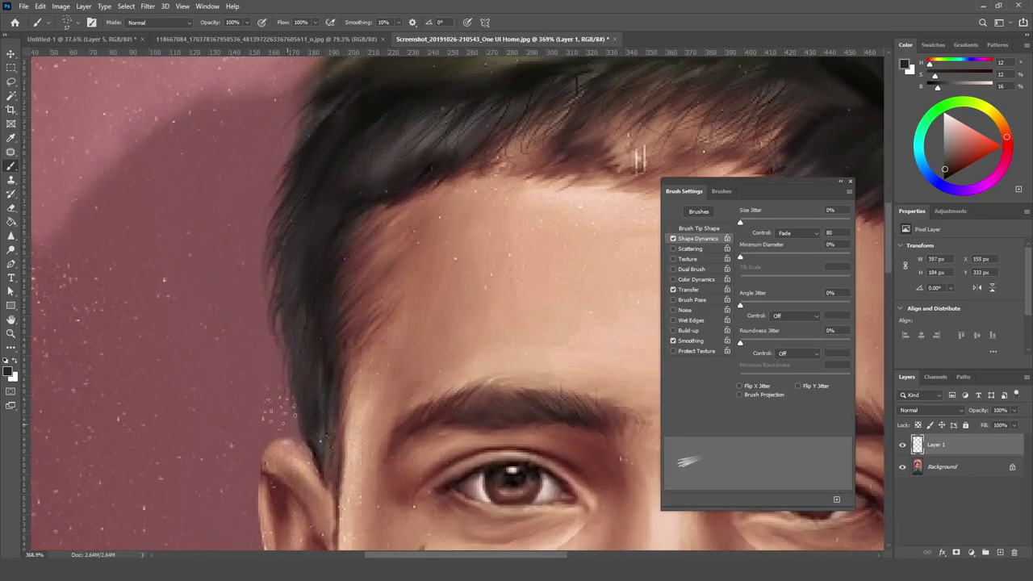
mouse_move(284, 295)
mouse_down()
mouse_move(281, 363)
mouse_move(294, 431)
mouse_up()
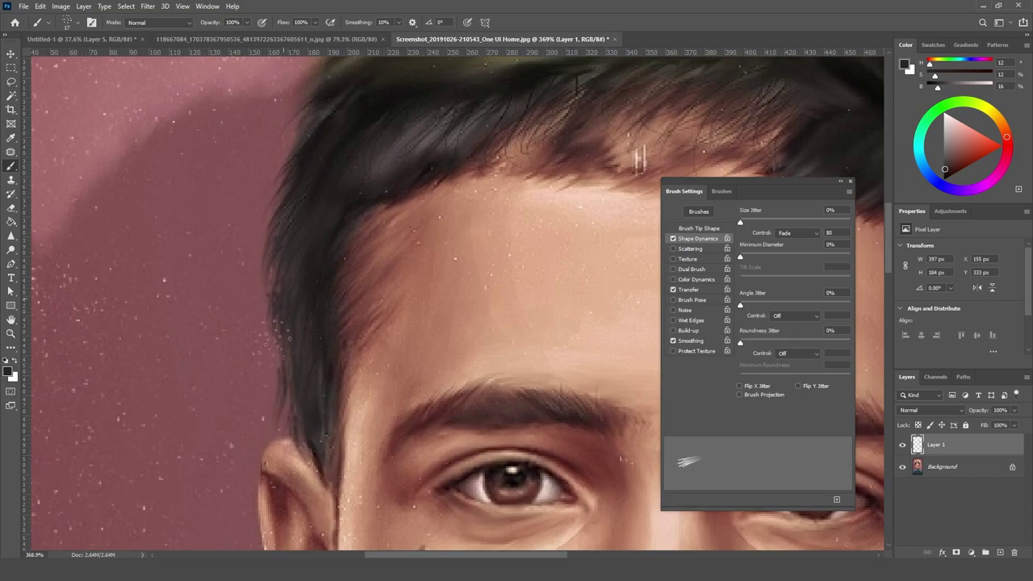
drag(275, 298, 270, 353)
drag(282, 255, 273, 379)
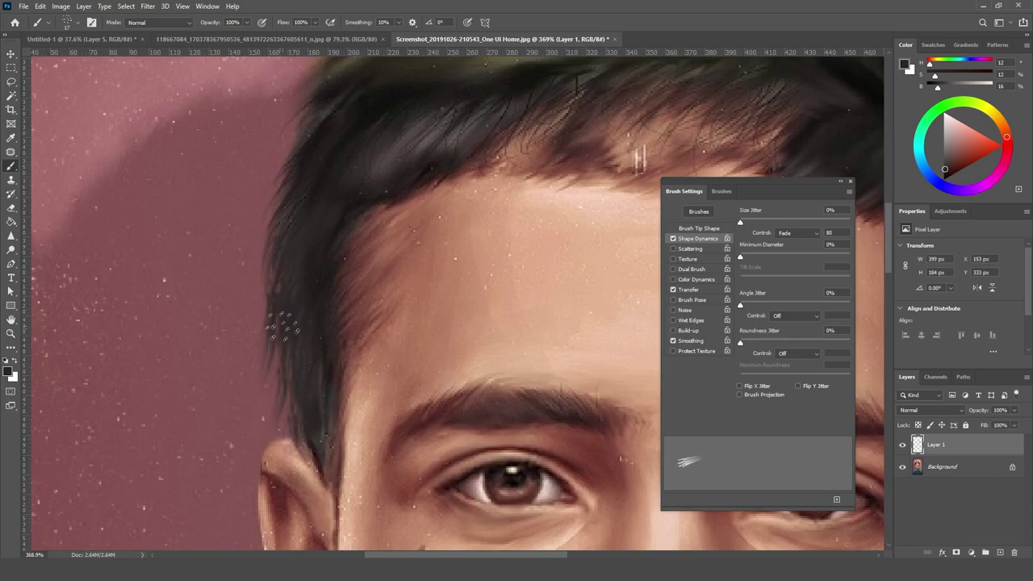
drag(286, 316, 275, 365)
drag(278, 213, 235, 273)
drag(283, 181, 249, 226)
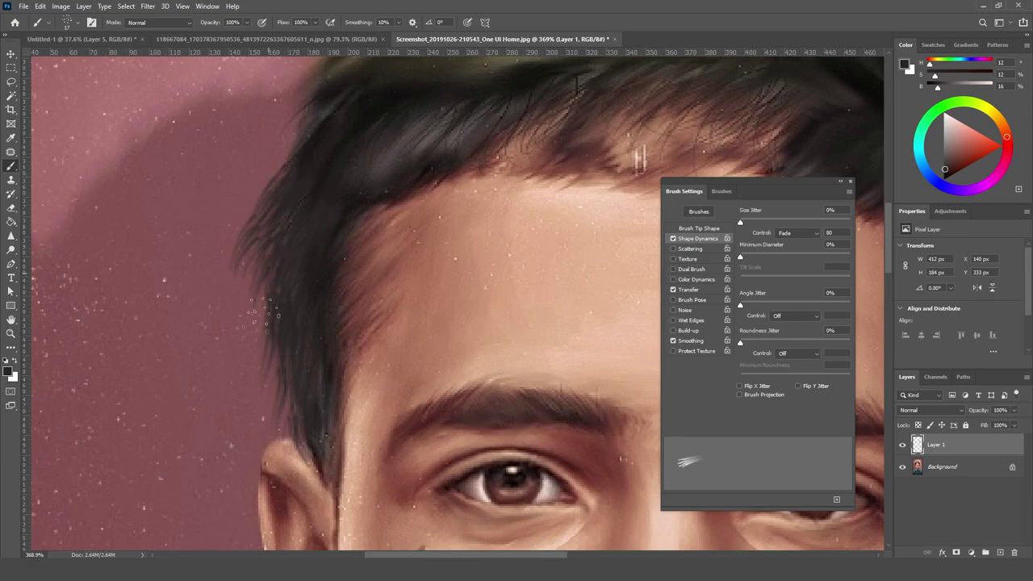
Step: Zoom to the right hair edge, sample the dark hair colour, and paint strands above it
scroll(311, 210, up, 2)
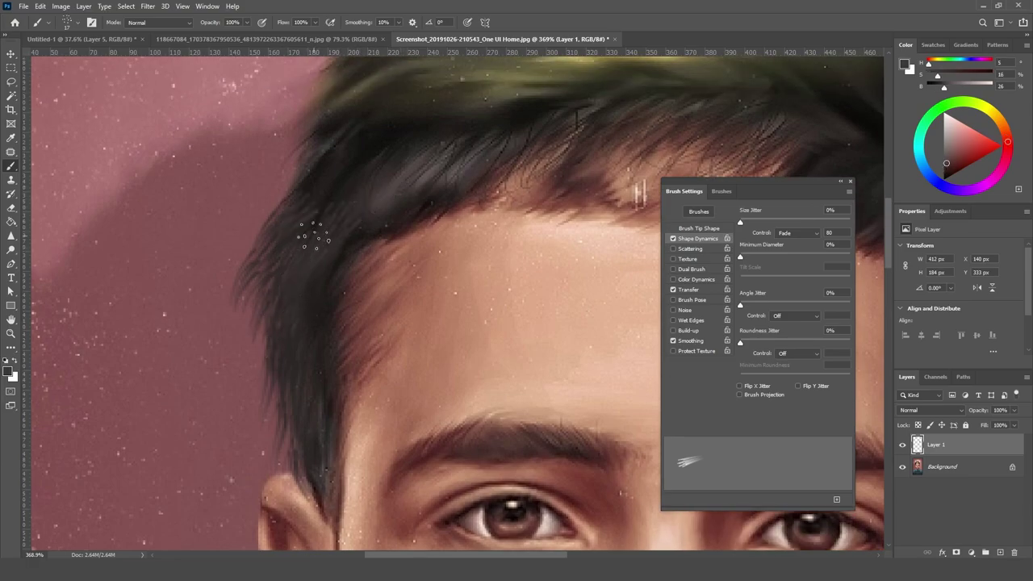
scroll(337, 347, up, 2)
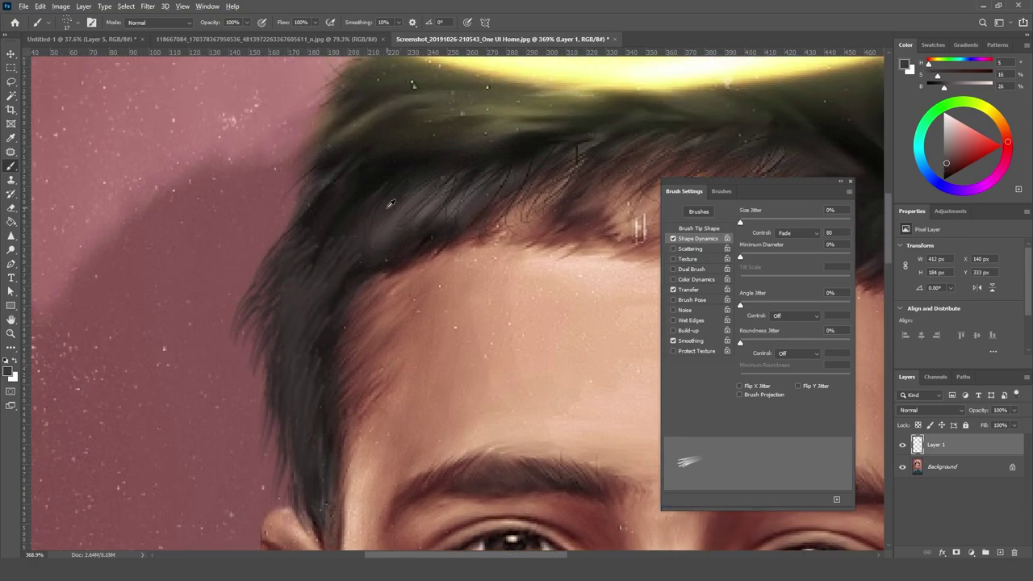
alt+click(399, 211)
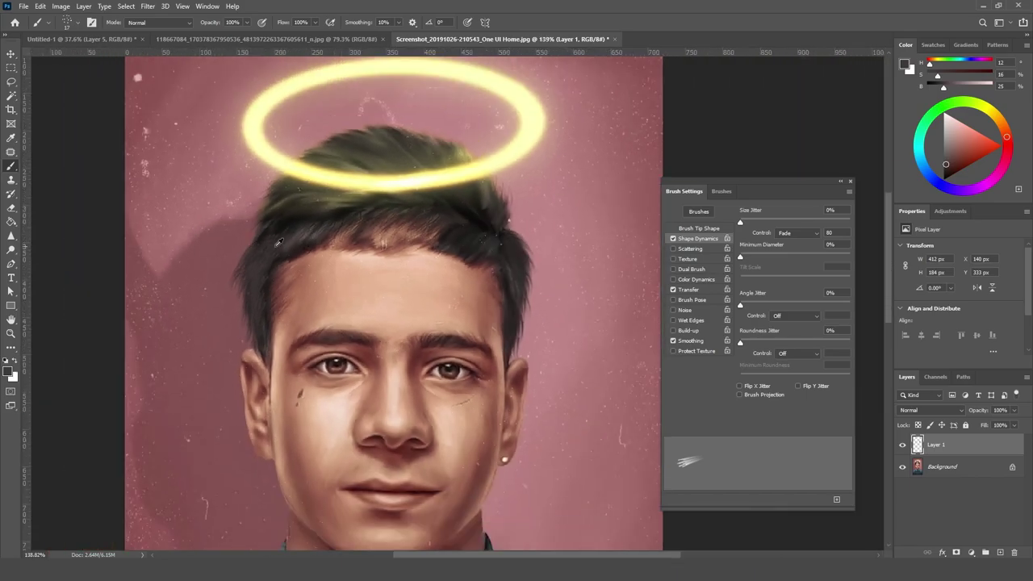
mouse_move(300, 357)
mouse_down()
mouse_move(481, 237)
mouse_move(505, 166)
mouse_up()
alt+click(480, 236)
drag(488, 230, 482, 163)
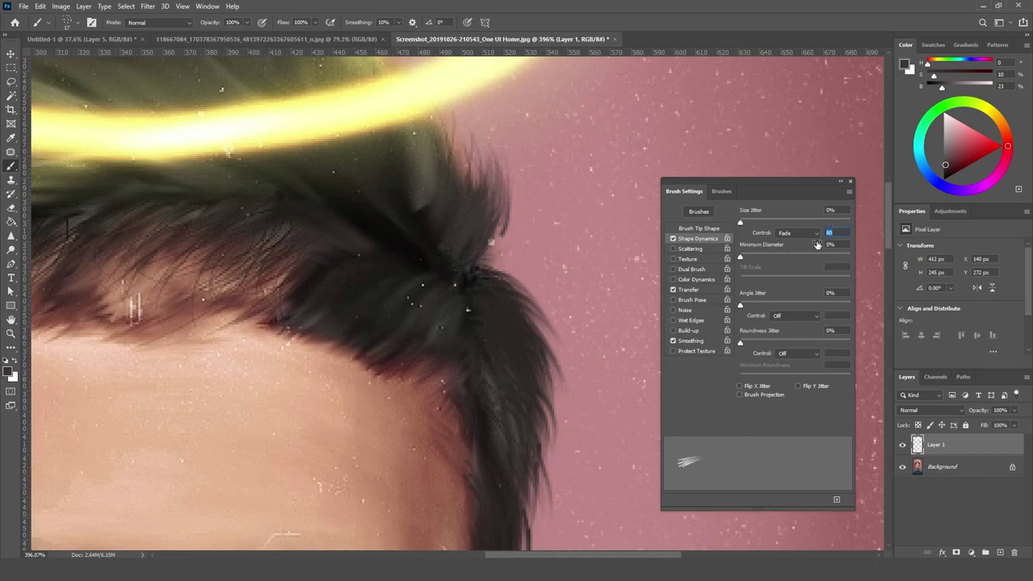
Step: Set the brush size fade to 200 and the Transfer fade to 80
text(200)
key(Return)
click(704, 289)
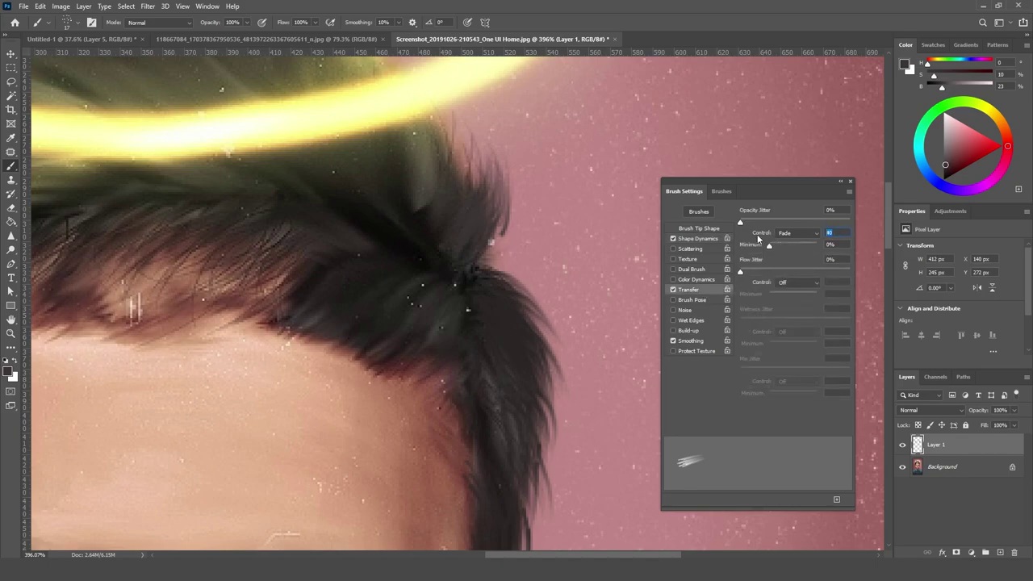
text(80)
key(Return)
Step: Paint tapered strands from the right hair tuft up and across the top of the hair
mouse_move(483, 272)
mouse_down()
mouse_move(526, 141)
mouse_move(466, 134)
mouse_up()
drag(484, 187, 431, 61)
scroll(526, 101, down, 5)
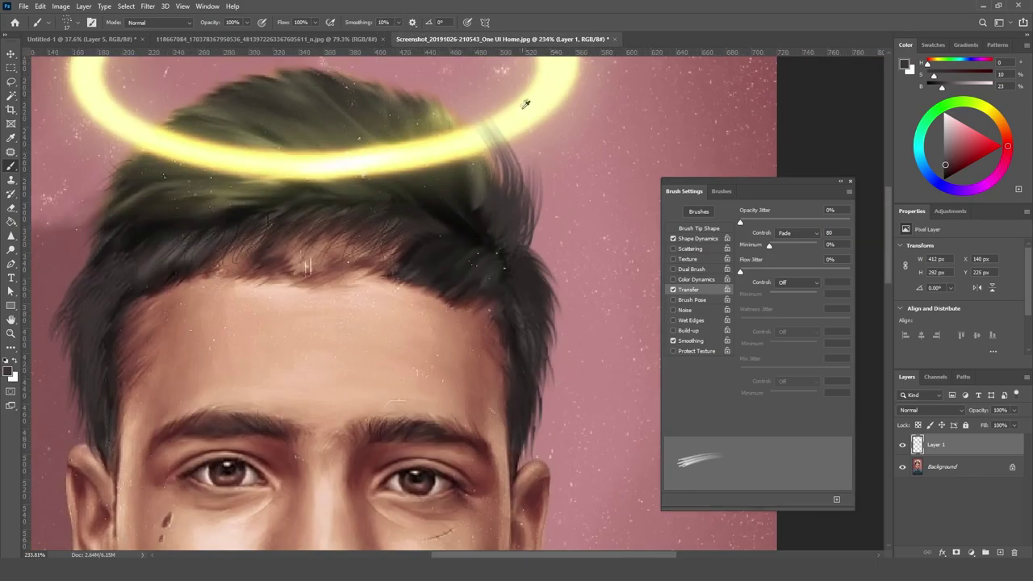
drag(457, 218, 402, 150)
drag(435, 181, 348, 127)
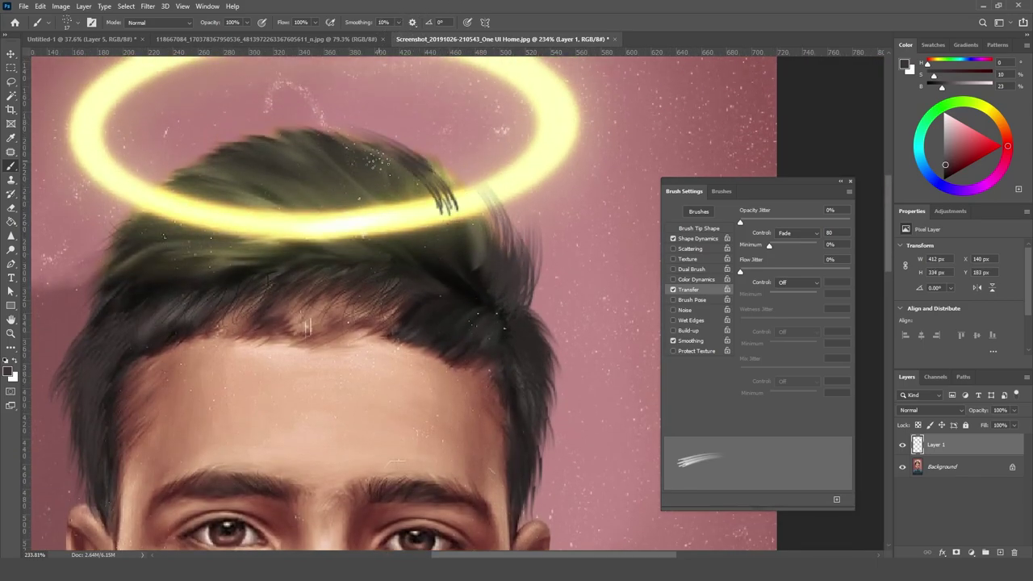
mouse_move(391, 167)
mouse_down()
mouse_move(337, 136)
mouse_move(263, 124)
mouse_move(234, 107)
mouse_up()
Step: Sample the olive upper-hair tone and paint strands along the top-left of the hair
alt+click(334, 157)
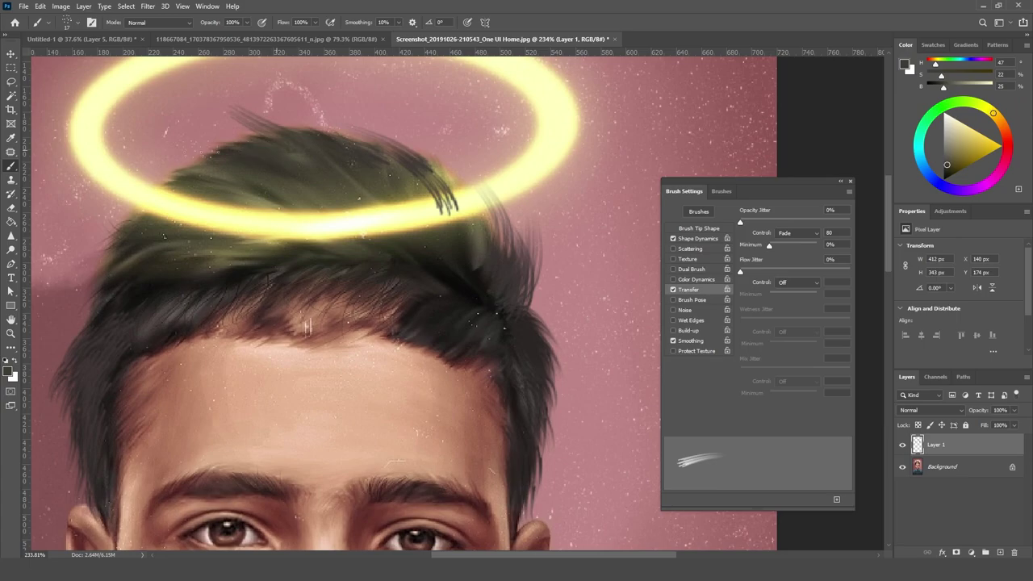
mouse_move(270, 152)
mouse_down()
mouse_move(244, 131)
mouse_move(194, 131)
mouse_up()
drag(216, 190, 129, 161)
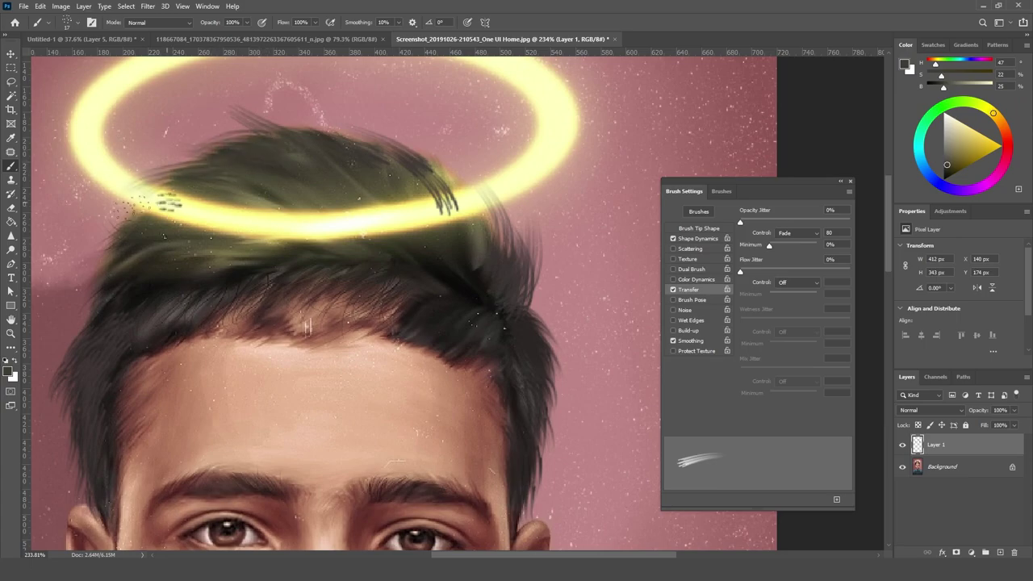
drag(179, 206, 143, 194)
drag(219, 163, 155, 147)
drag(197, 180, 163, 158)
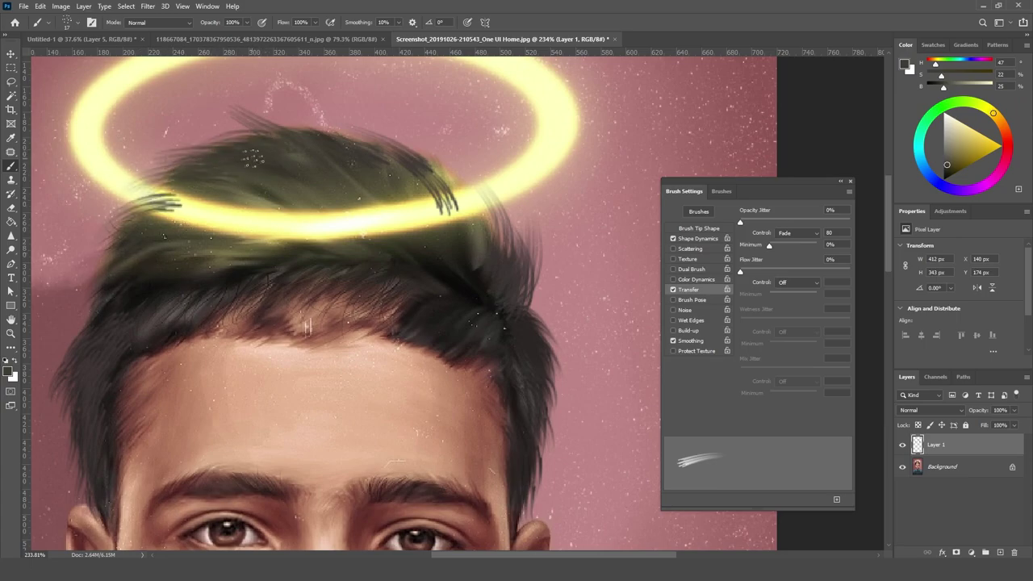
drag(274, 138, 187, 129)
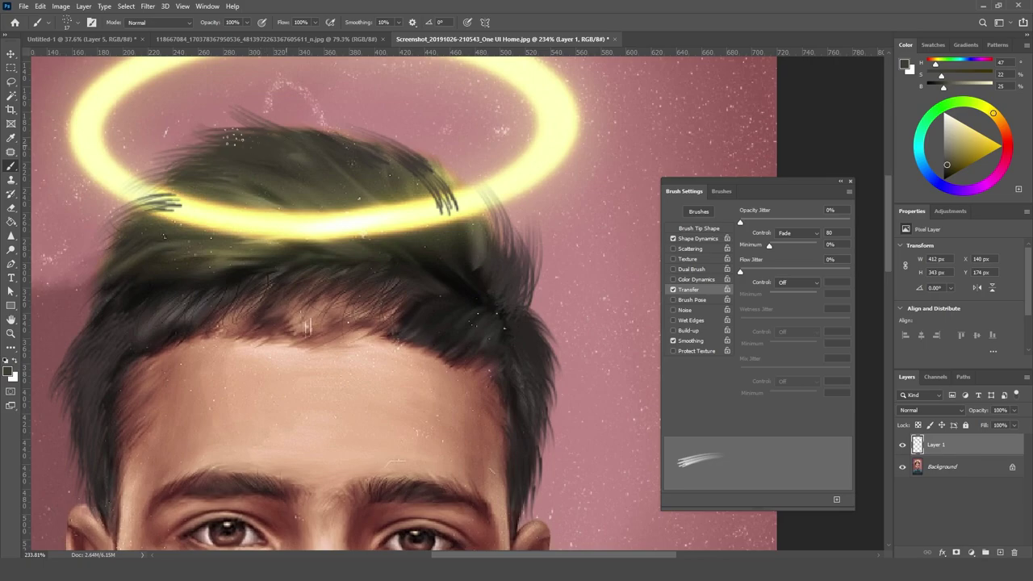
Step: Sample a darker tone, paint strands down the hair's right edge, then view the whole portrait
scroll(386, 175, down, 3)
scroll(493, 283, up, 3)
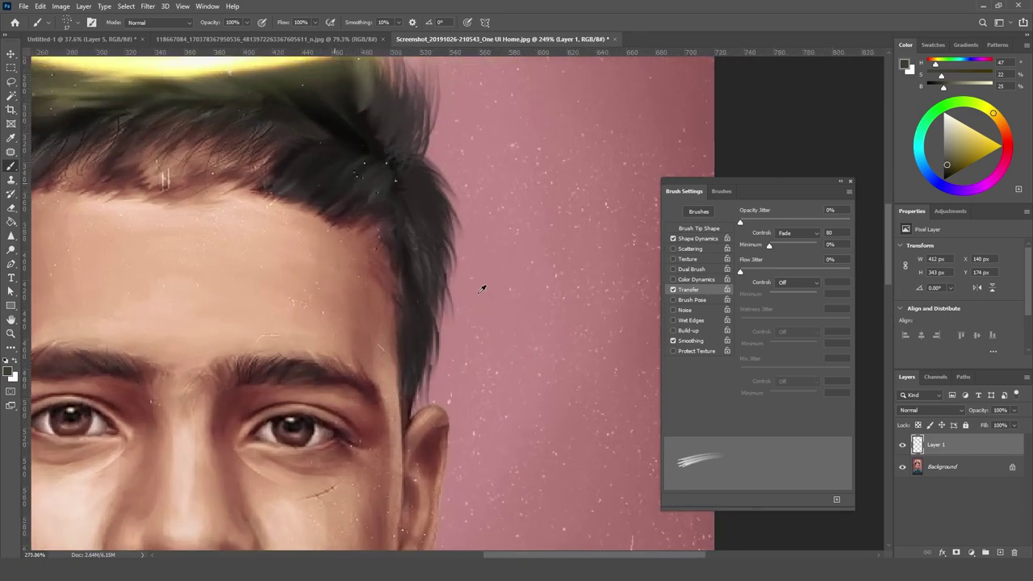
scroll(407, 259, up, 2)
alt+click(408, 173)
drag(444, 222, 433, 280)
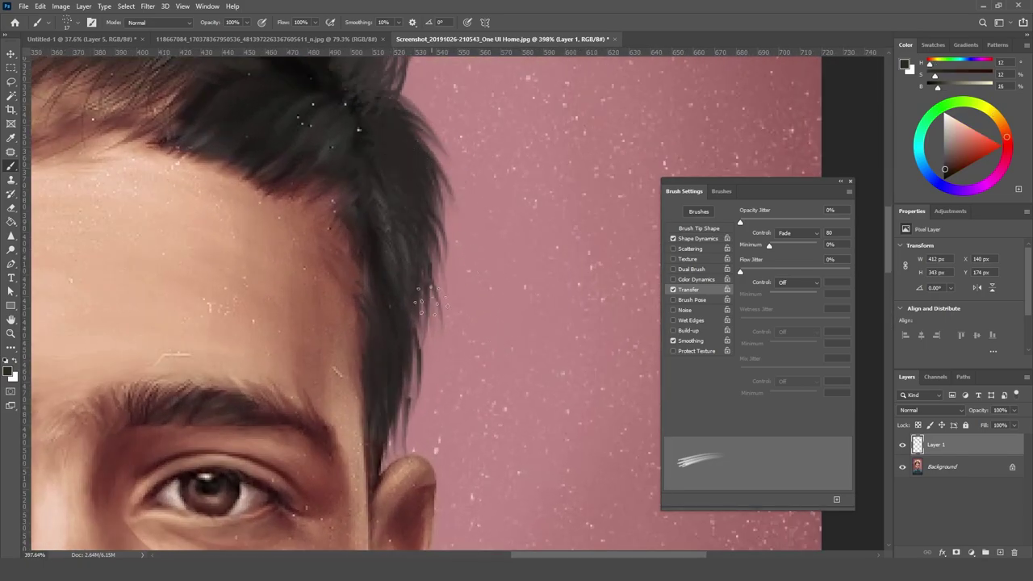
drag(440, 176, 431, 238)
drag(426, 292, 421, 334)
drag(436, 273, 418, 358)
drag(431, 295, 416, 378)
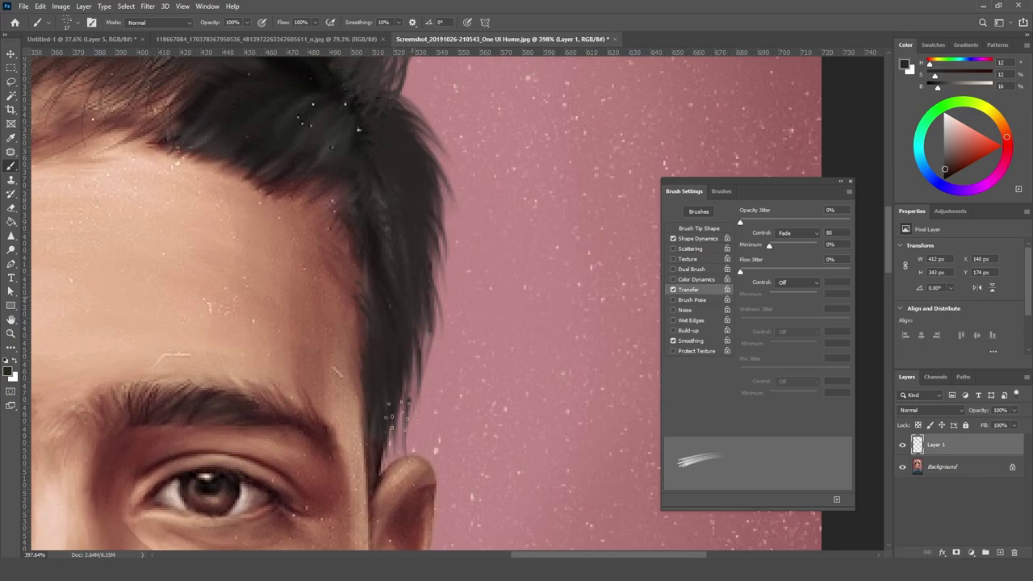
drag(431, 331, 408, 421)
click(148, 7)
key(Escape)
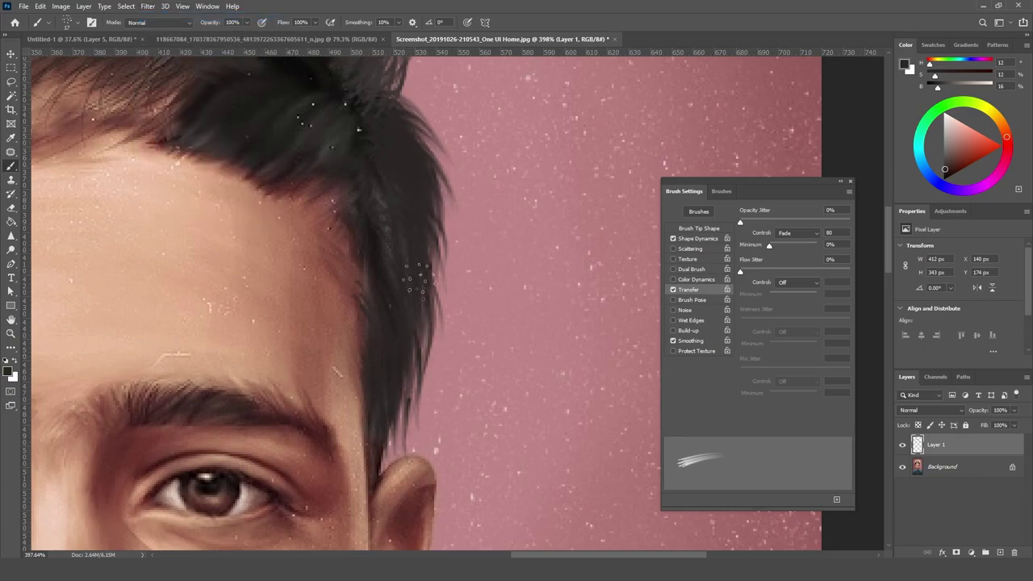
scroll(562, 278, down, 5)
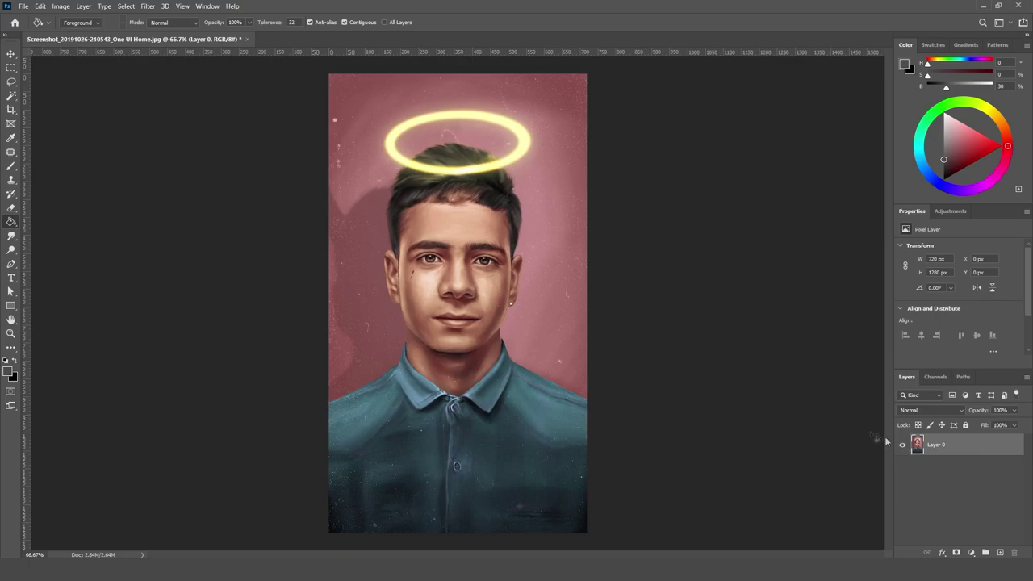
Step: Switch to the Smudge tool with the scattered 584 brush preset
click(11, 235)
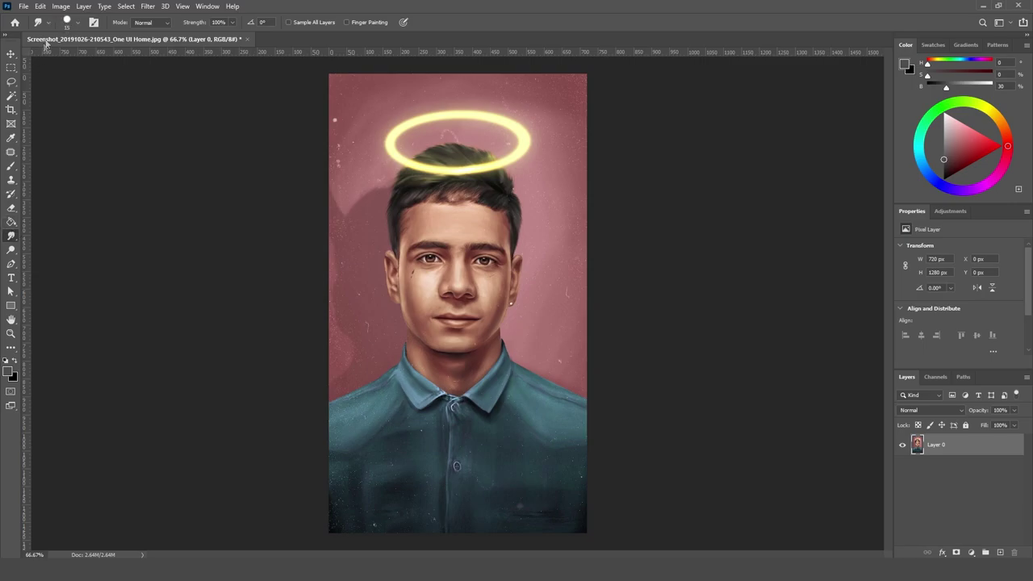
click(73, 23)
click(110, 242)
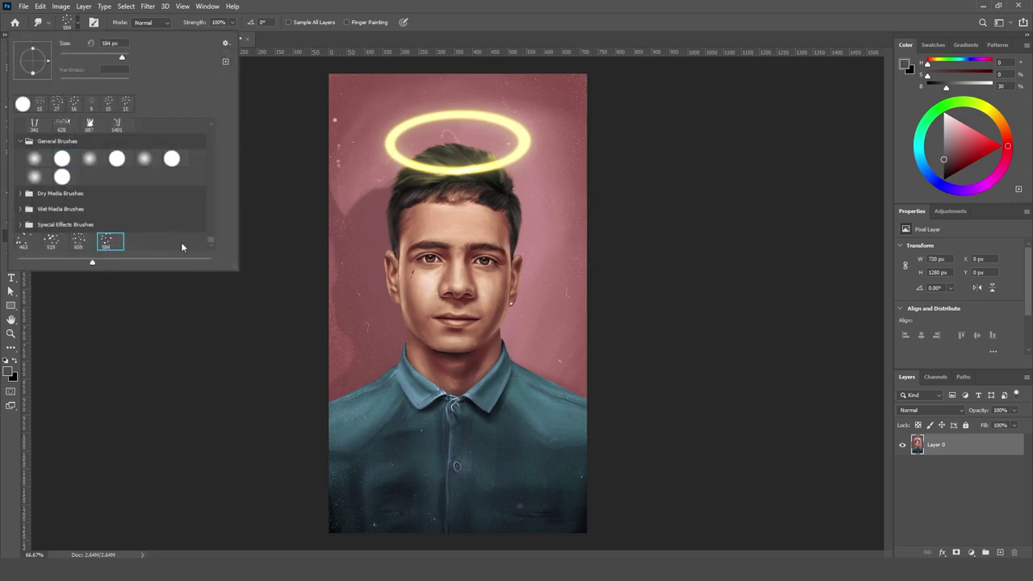
click(618, 221)
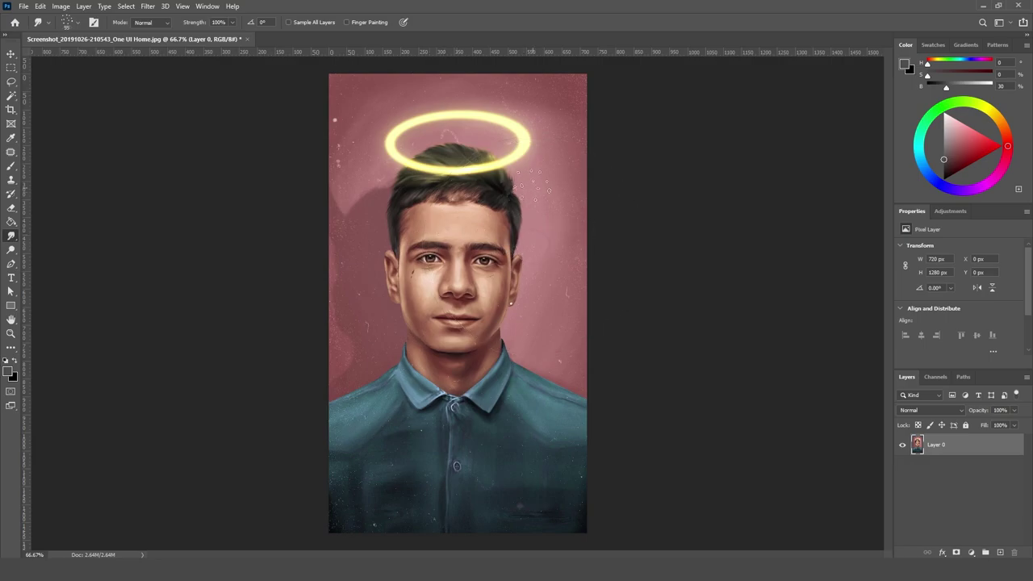
scroll(530, 205, up, 3)
scroll(530, 206, up, 2)
Step: Give the brush a size fade of 300, 1% spacing, Transfer enabled, and 27 px size
key(F5)
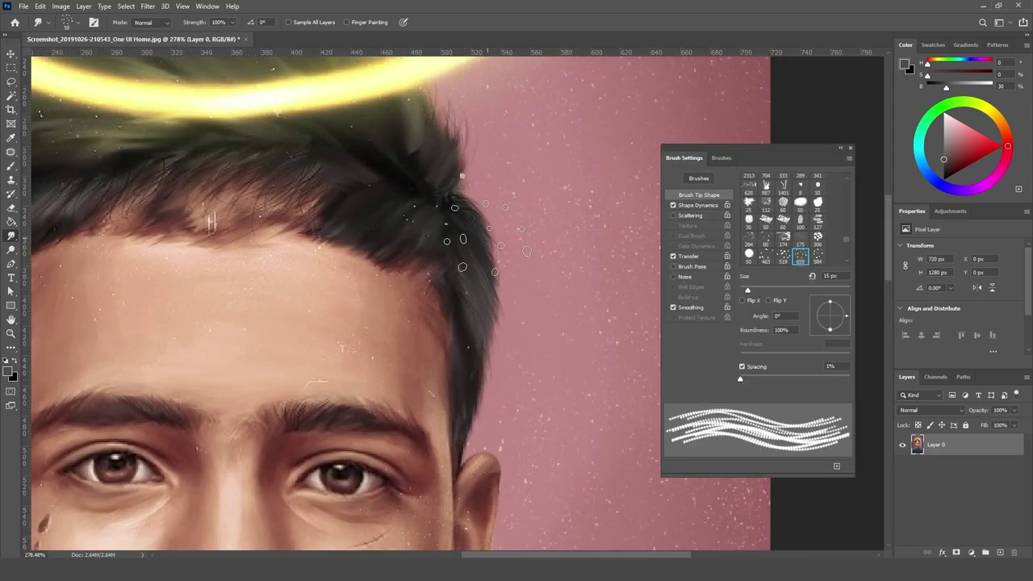
click(697, 205)
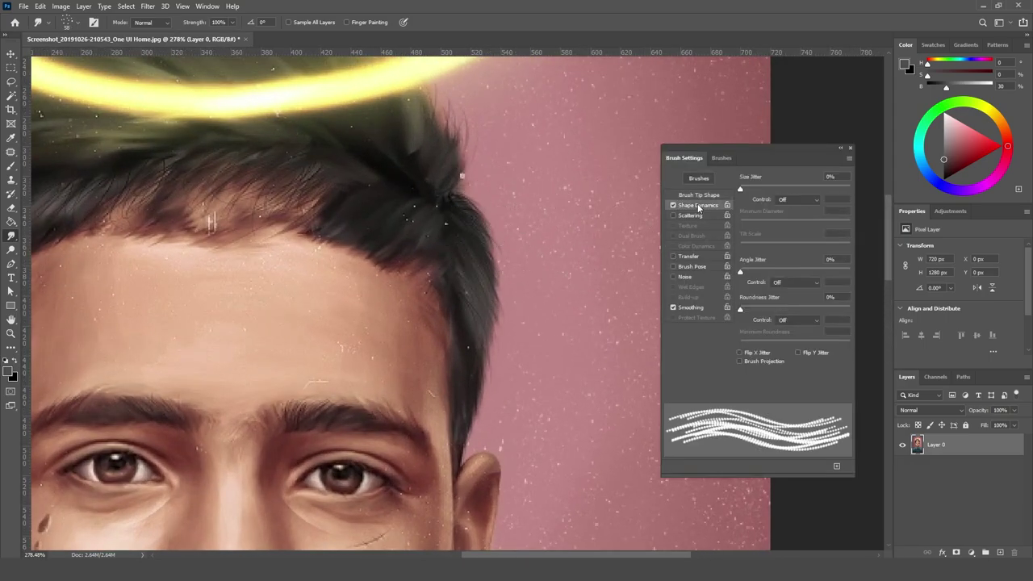
click(775, 199)
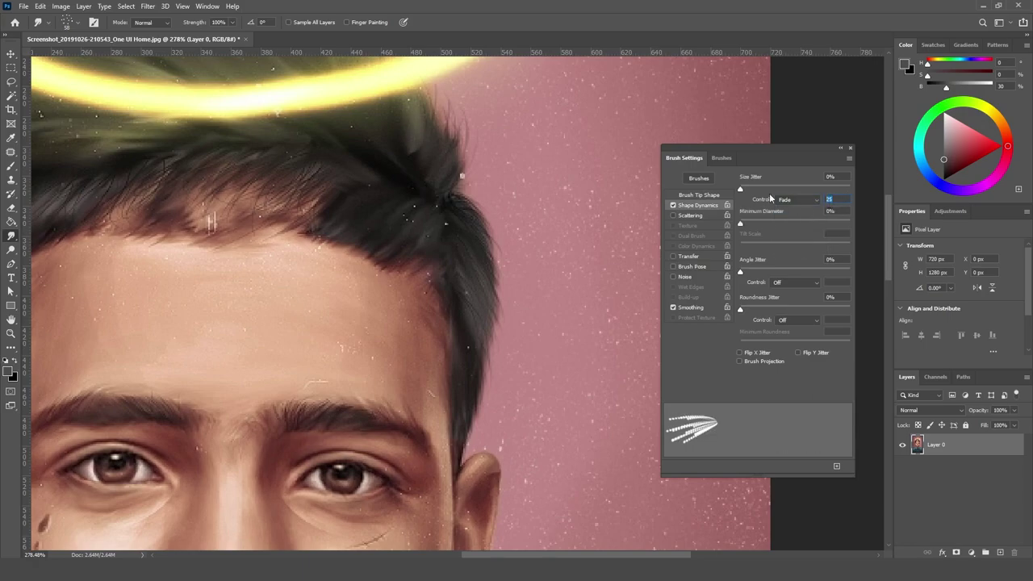
text(300)
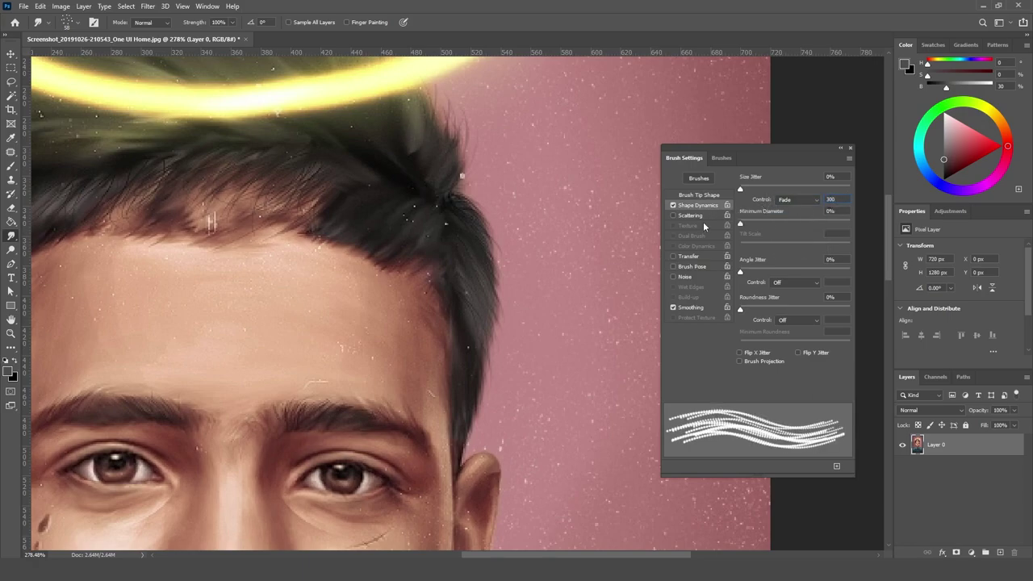
click(714, 195)
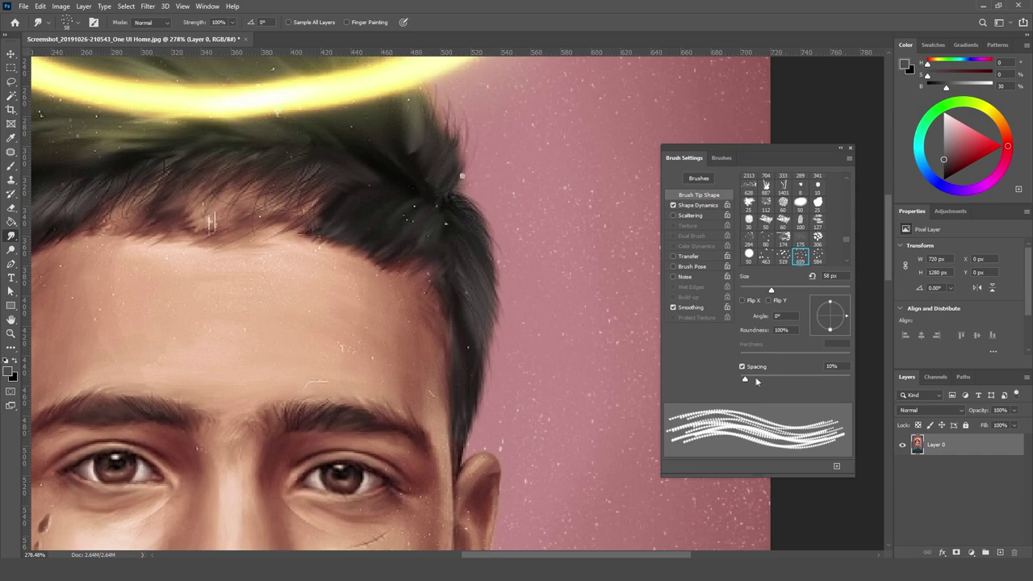
drag(756, 381, 715, 381)
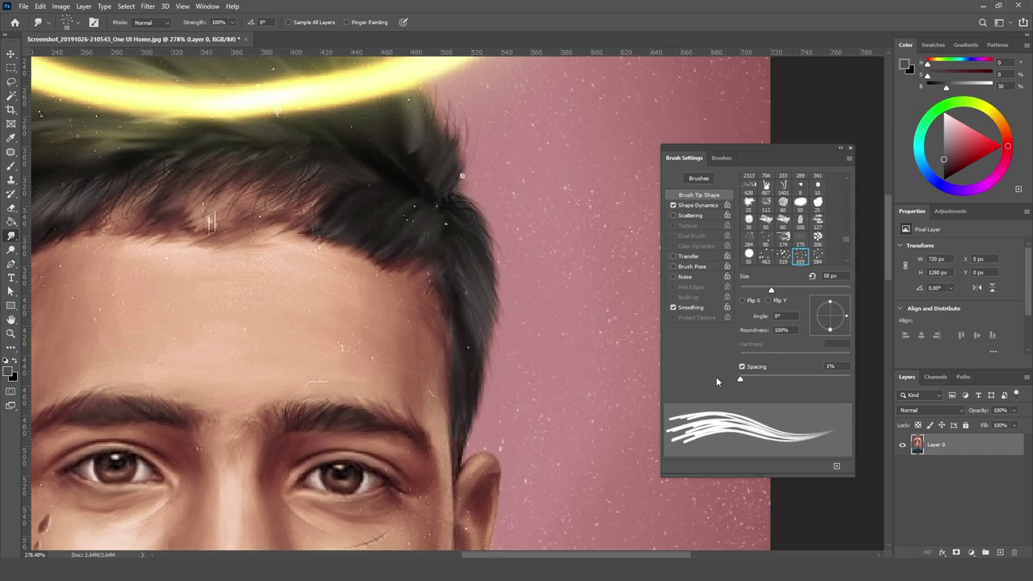
click(690, 256)
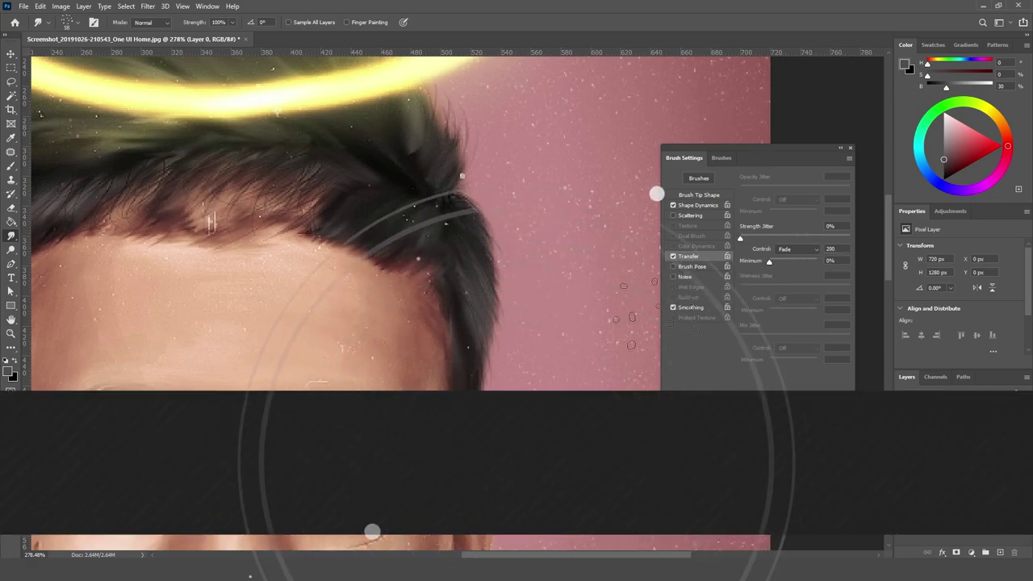
drag(517, 339, 492, 339)
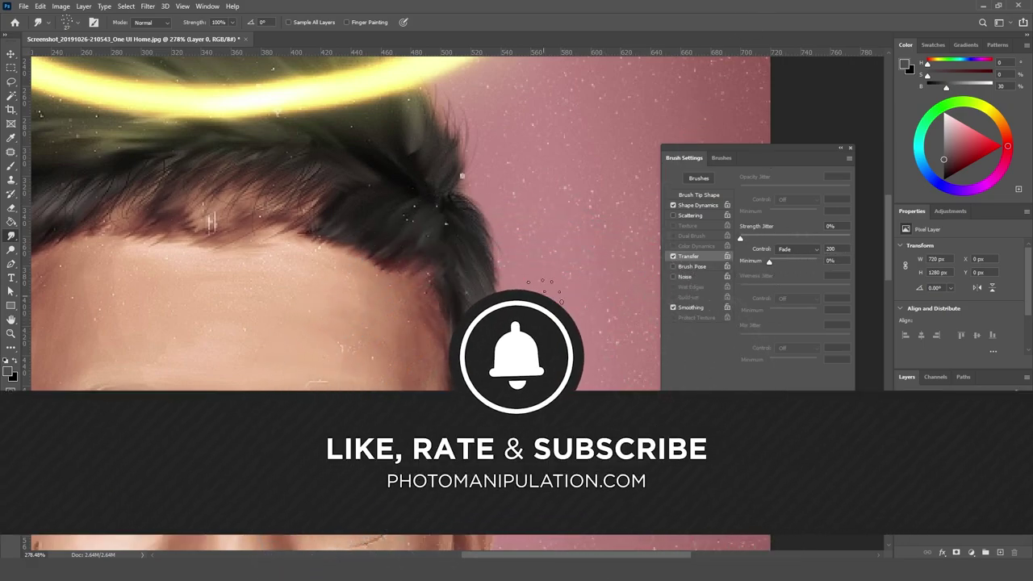
Step: Smudge a first hair strand into the background and compare it with undo/redo
scroll(545, 290, up, 2)
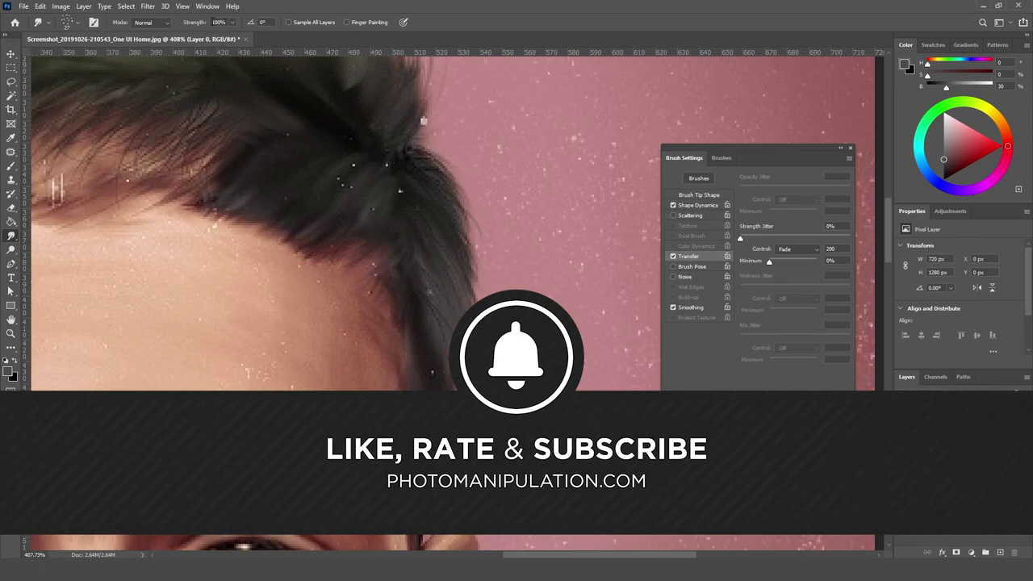
scroll(535, 254, up, 1)
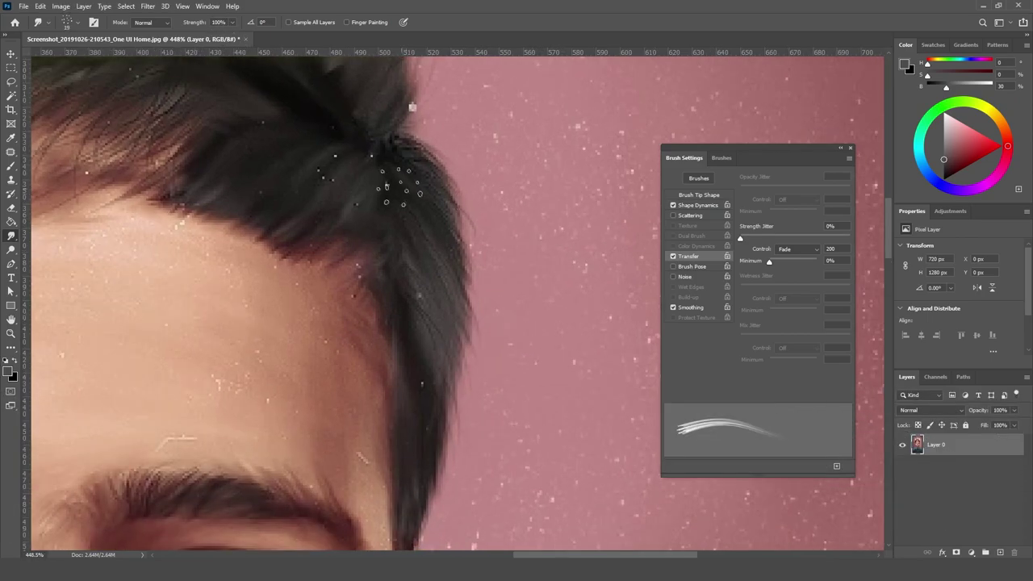
drag(398, 184, 497, 279)
key(ctrl+z)
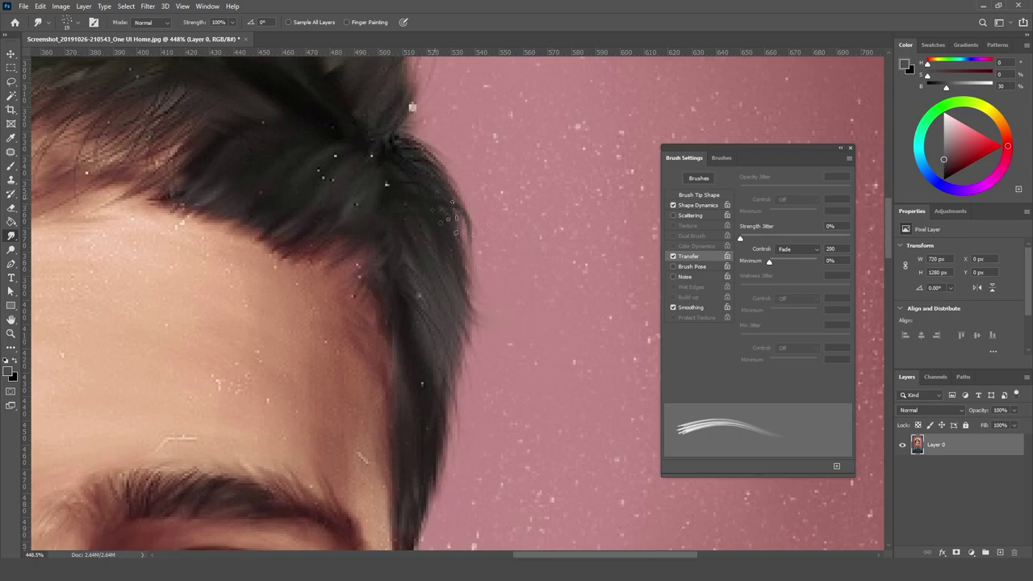
key(ctrl+shift+z)
key(ctrl+z)
key(ctrl+shift+z)
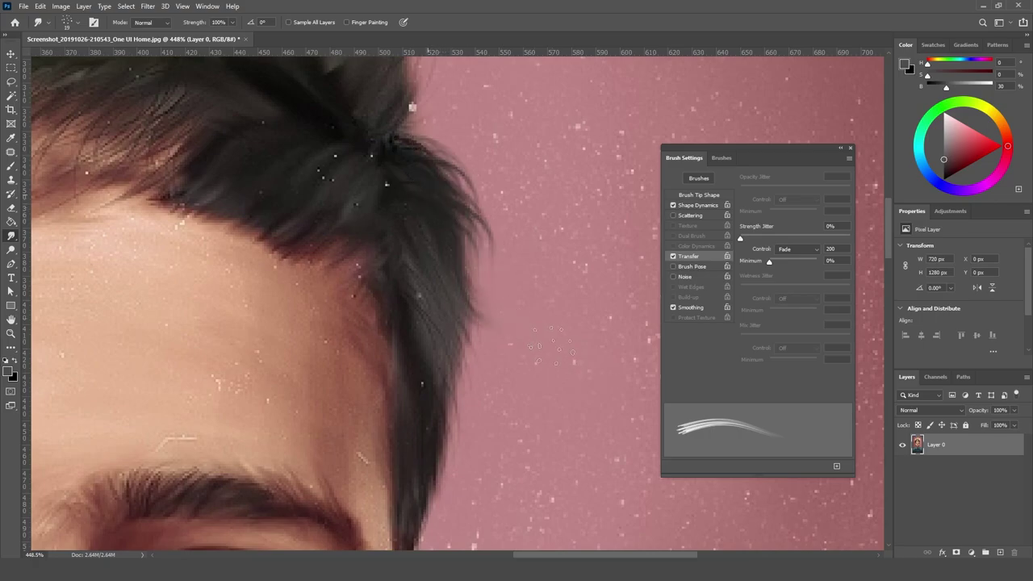
key(ctrl+z)
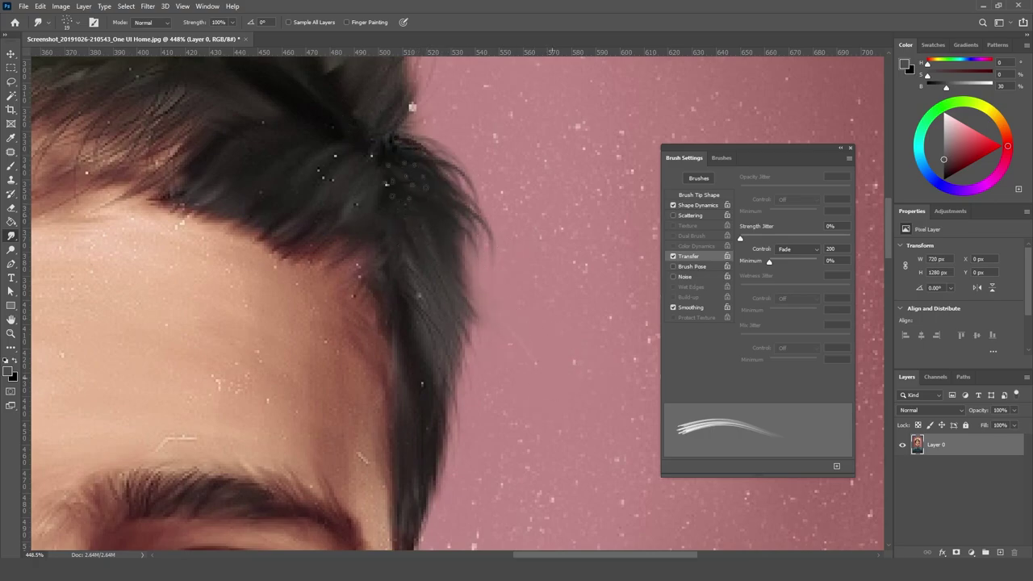
key(ctrl+shift+z)
key(ctrl+z)
key(ctrl+shift+z)
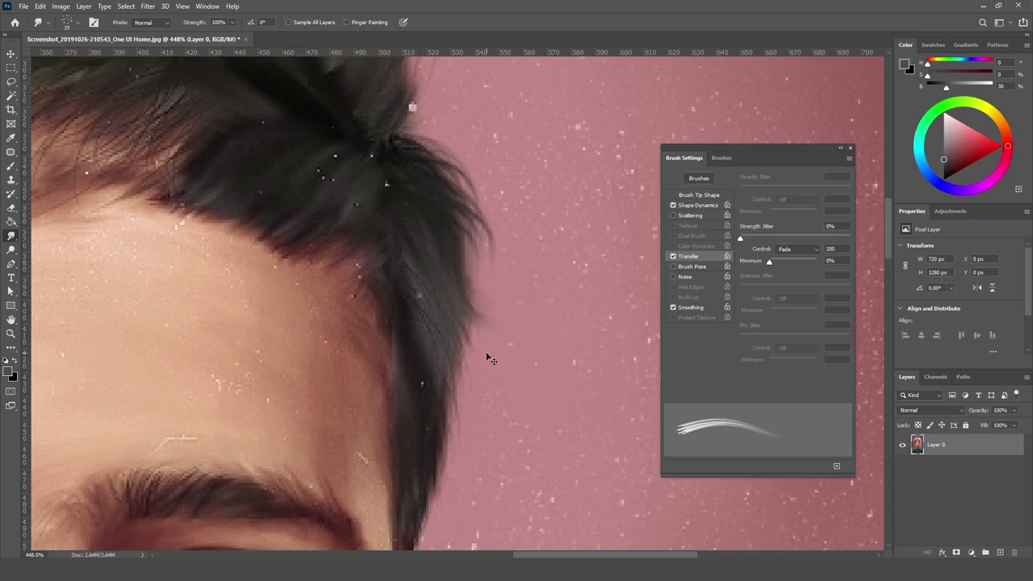
key(ctrl+z)
key(ctrl+shift+z)
Step: Switch the Smudge tool mode to Darken and undo the last smudged stroke
click(160, 24)
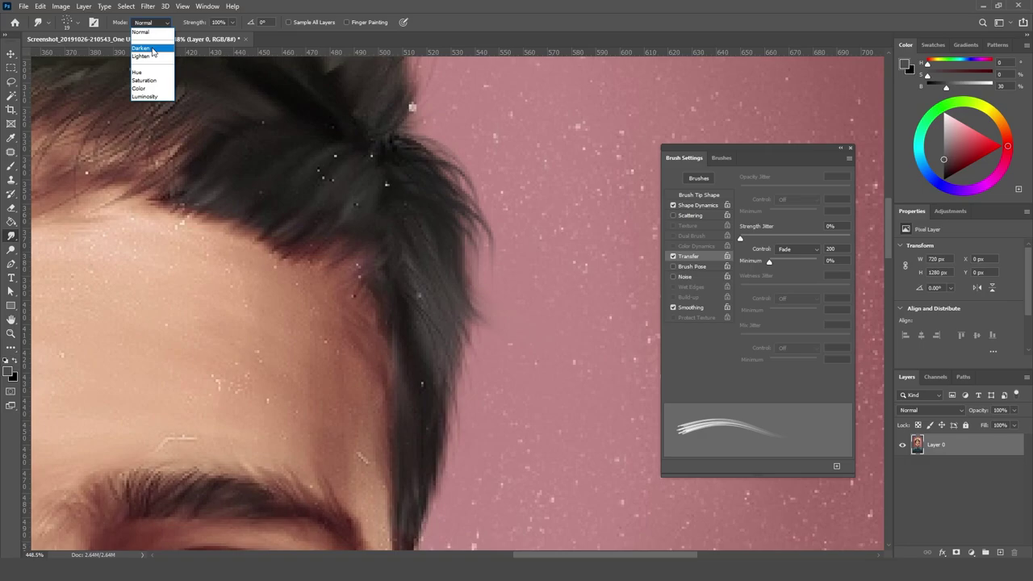
click(152, 49)
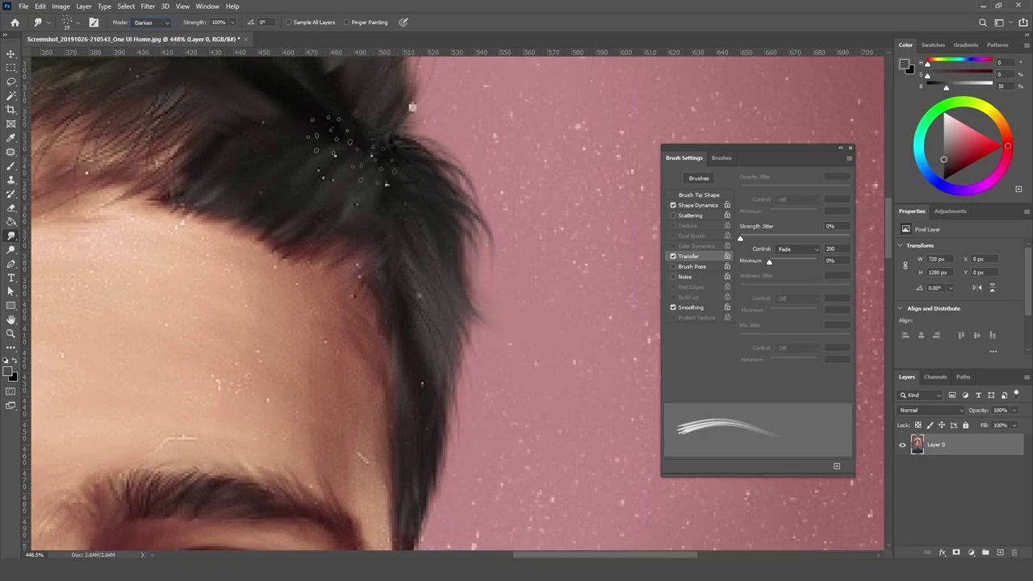
key(ctrl+shift+z)
key(ctrl+z)
Step: Drag seven Darken smudge strokes from the right hair edge into the pink background and toward the ear
scroll(476, 307, down, 2)
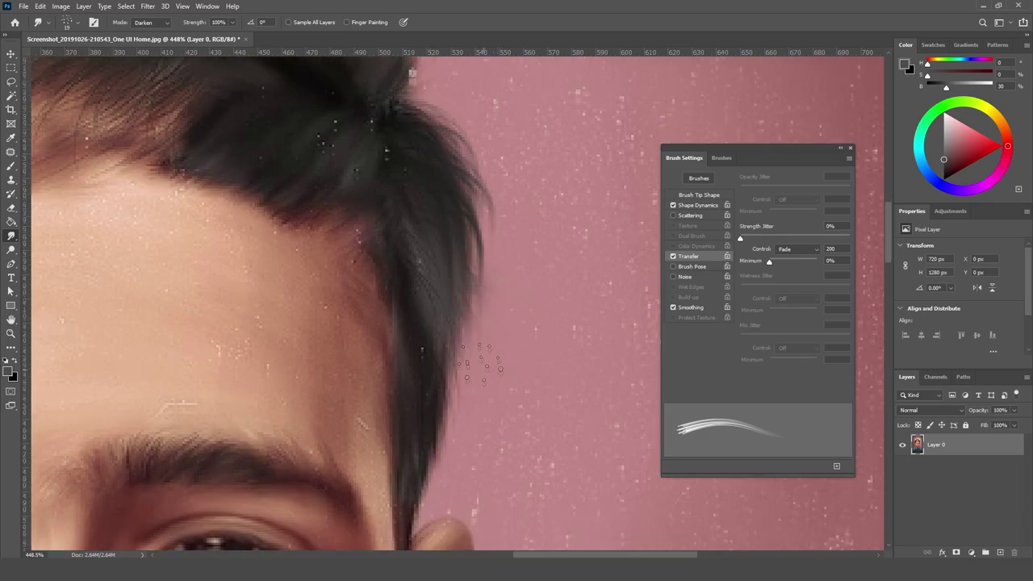
drag(490, 282, 487, 331)
drag(483, 257, 494, 308)
mouse_move(471, 230)
mouse_down()
mouse_move(474, 303)
mouse_move(494, 355)
mouse_up()
drag(471, 281, 450, 409)
drag(481, 309, 428, 412)
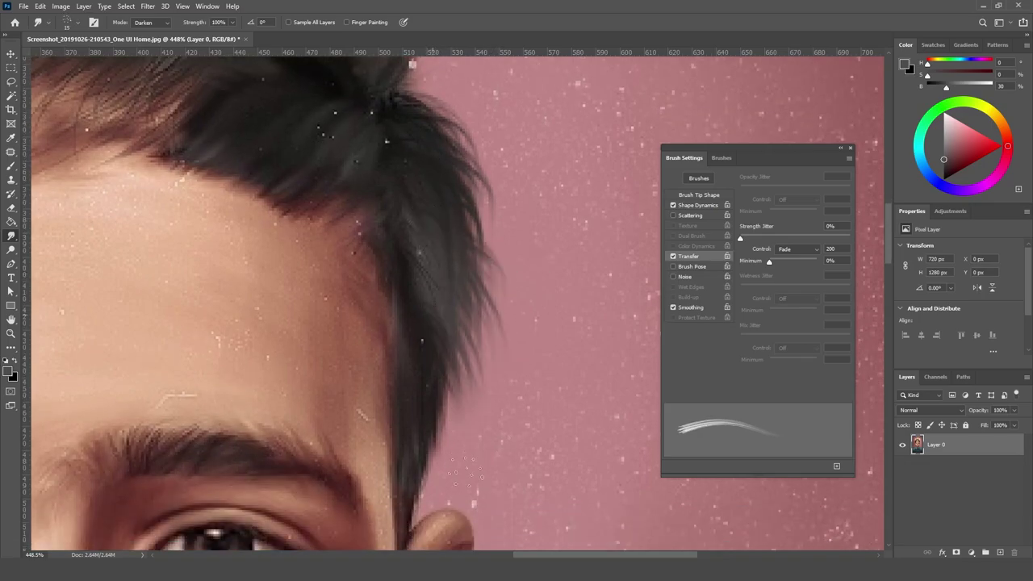
drag(466, 347, 440, 462)
drag(457, 403, 428, 497)
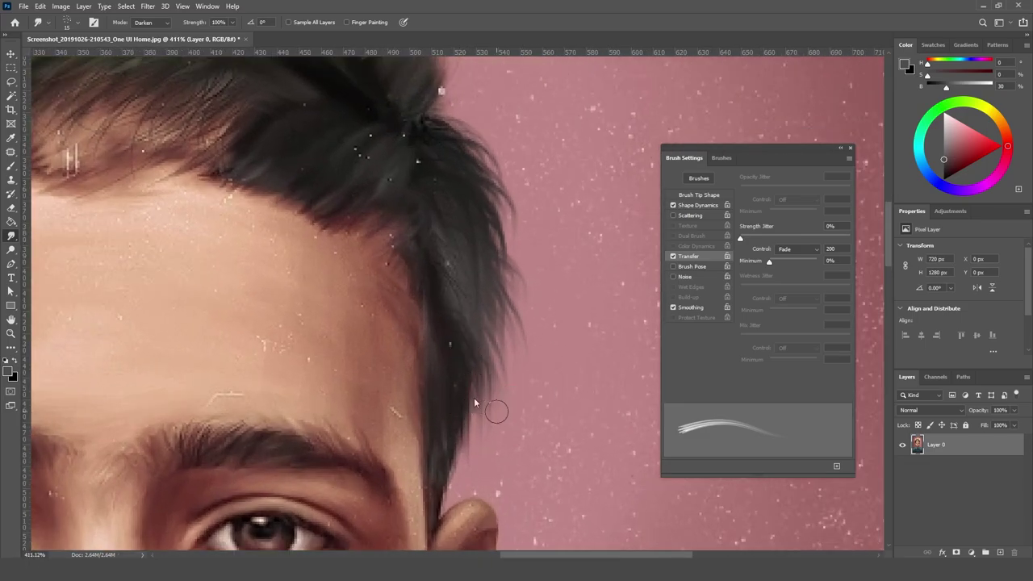
Step: Shrink the smudge brush, close Brush Settings and add a new empty layer
key([)
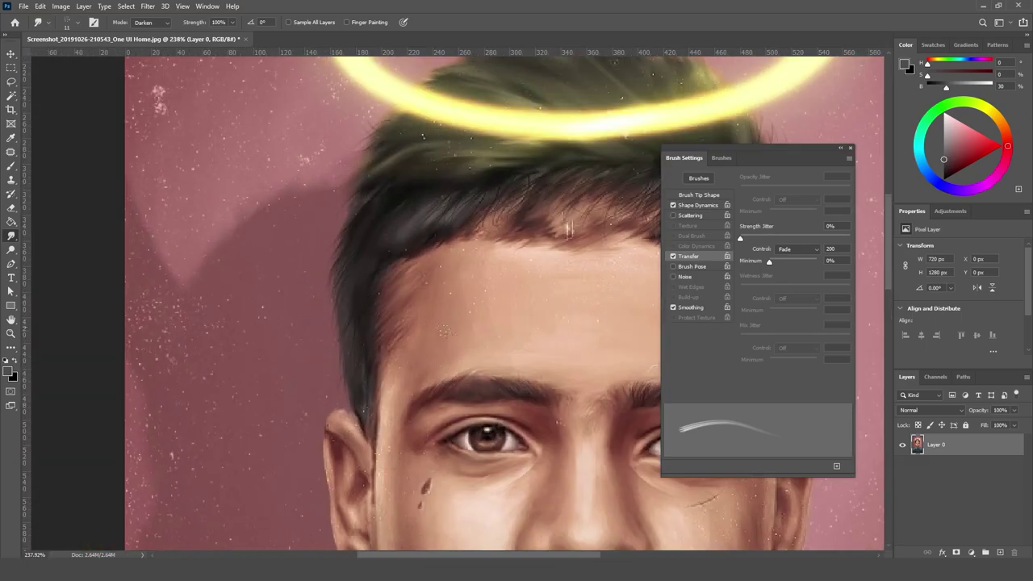
click(849, 149)
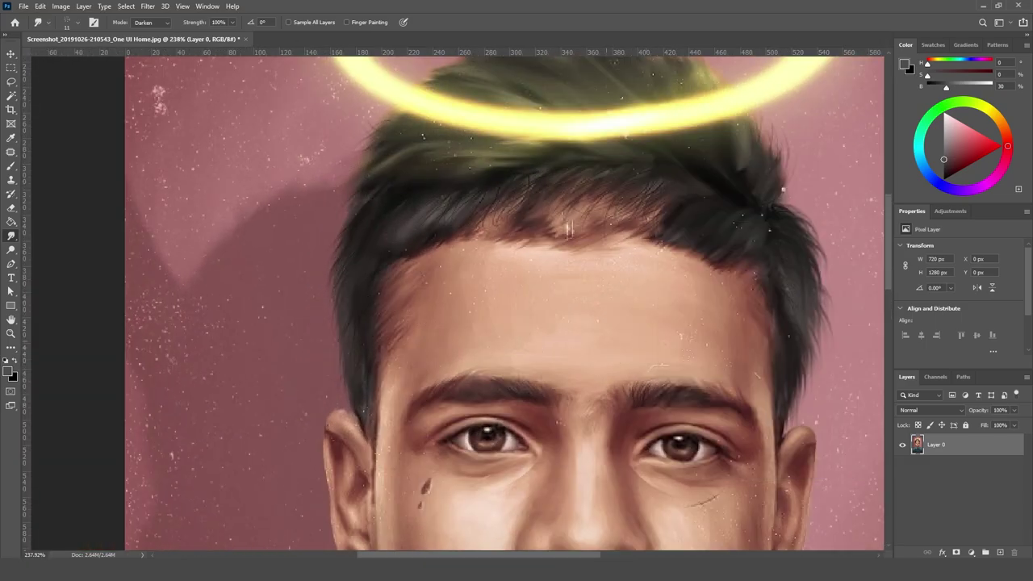
click(1001, 552)
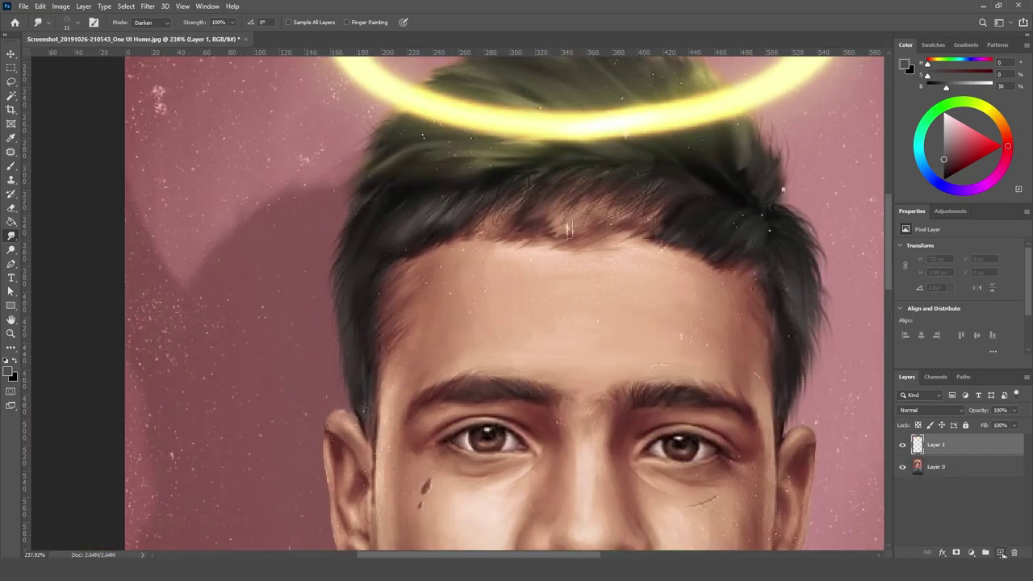
Step: Smudge strands down the left hair edge to the ear, alternating Normal and Darken modes
scroll(302, 338, up, 2)
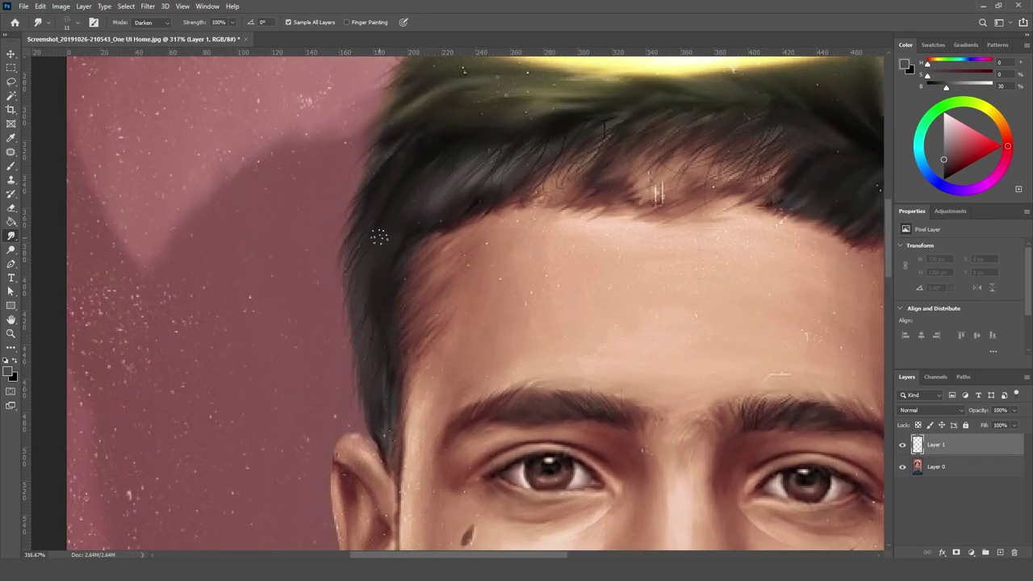
mouse_move(379, 237)
mouse_down()
mouse_move(346, 307)
mouse_move(352, 316)
mouse_up()
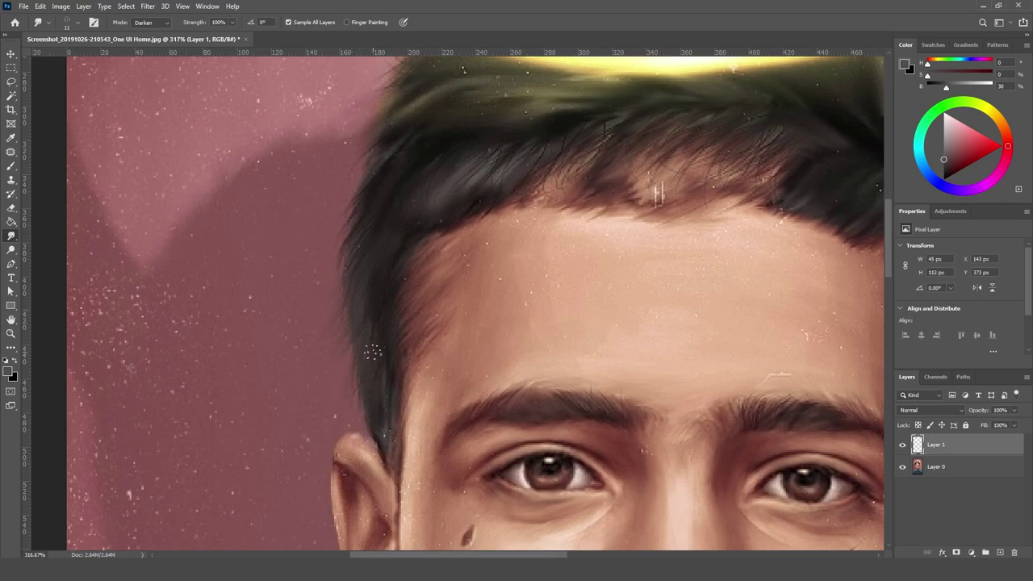
click(152, 21)
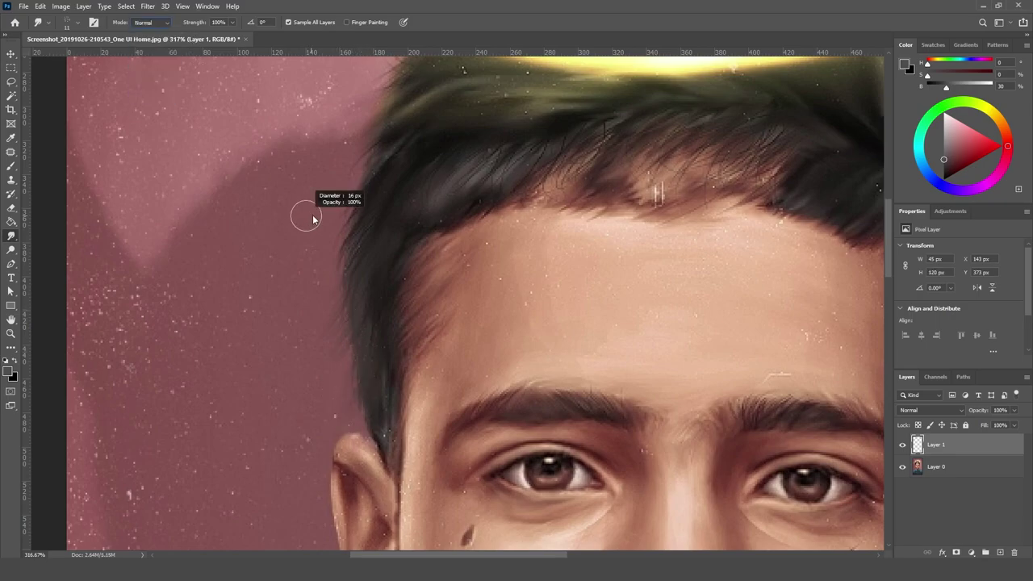
mouse_move(364, 258)
mouse_down()
mouse_move(347, 291)
mouse_move(364, 366)
mouse_up()
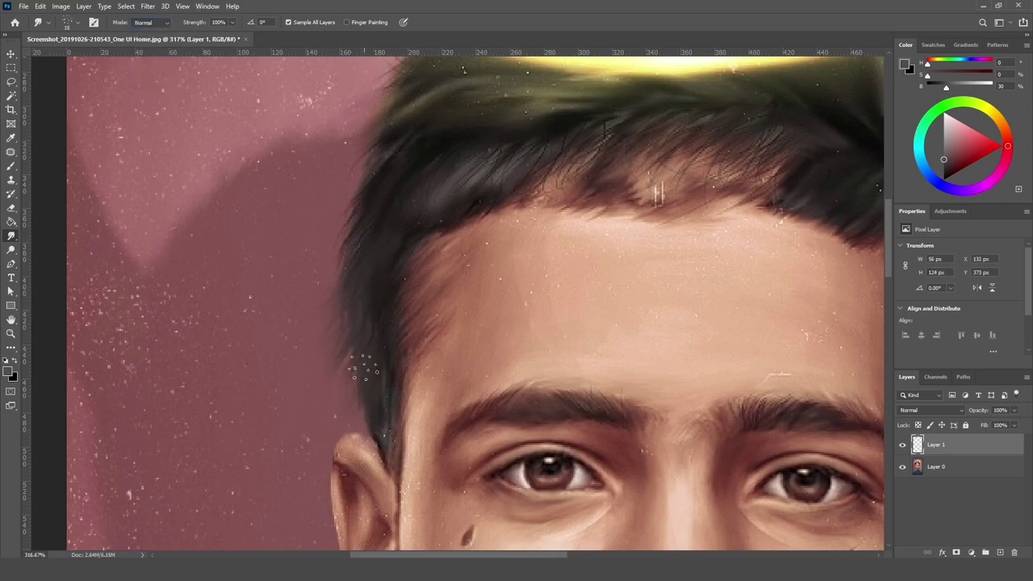
click(152, 21)
click(149, 41)
drag(347, 367, 359, 421)
Step: Extend darker strands up the hair edge beside the temple, leaving the Filter menu unused
drag(360, 243, 339, 292)
drag(349, 223, 323, 275)
drag(359, 202, 326, 250)
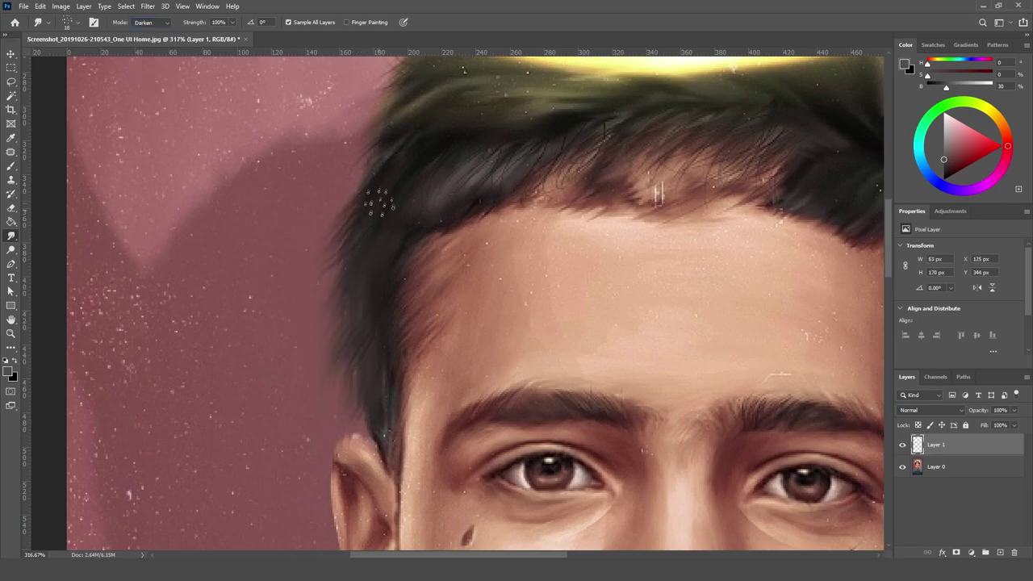
drag(368, 166, 339, 202)
mouse_move(387, 147)
mouse_down()
mouse_move(330, 221)
mouse_move(325, 282)
mouse_up()
click(148, 7)
mouse_move(208, 168)
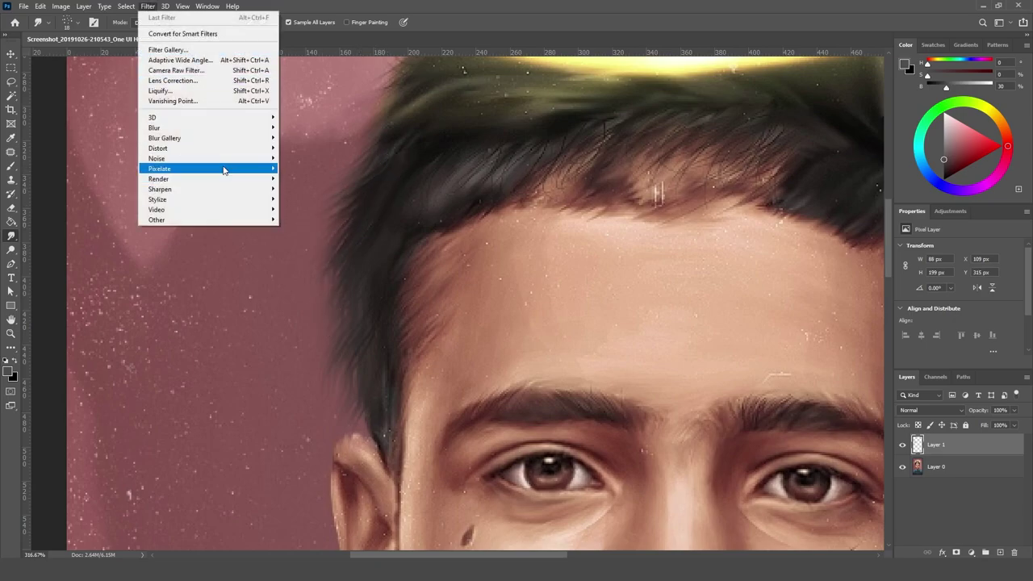
key(Escape)
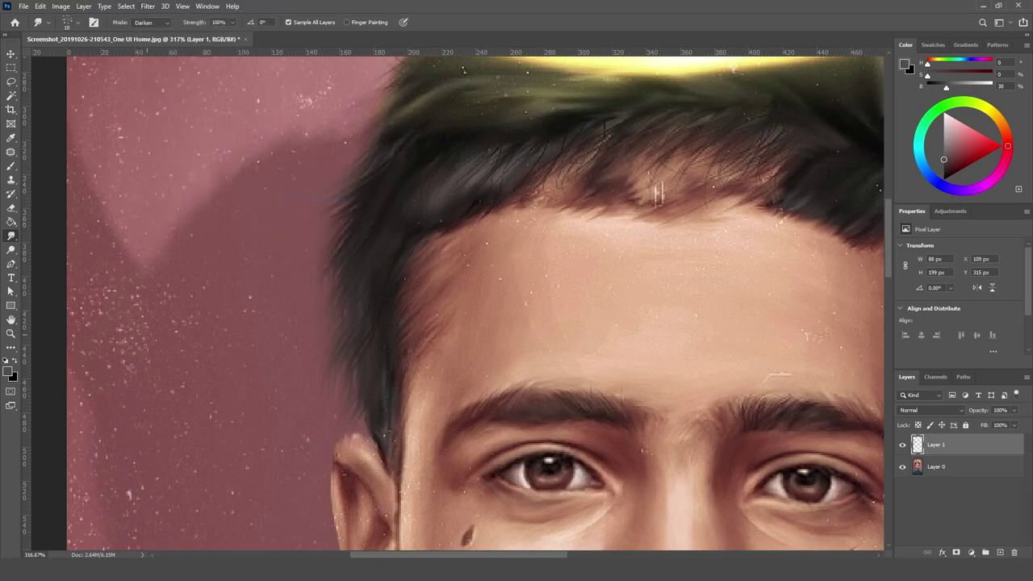
Step: Zoom out, hide Brush Settings and switch to the teal-and-red portrait document
click(10, 333)
scroll(662, 208, down, 5)
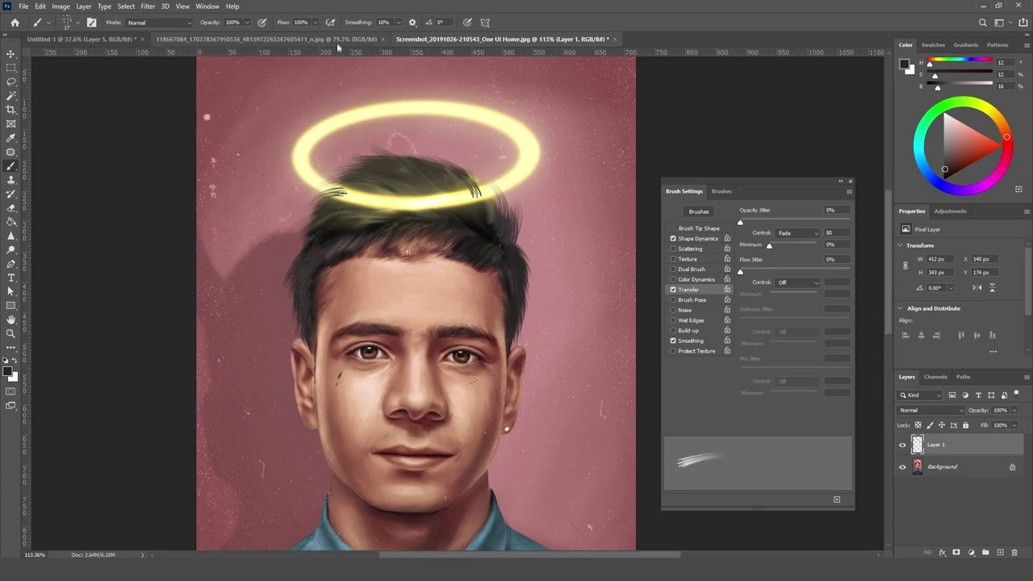
key(F5)
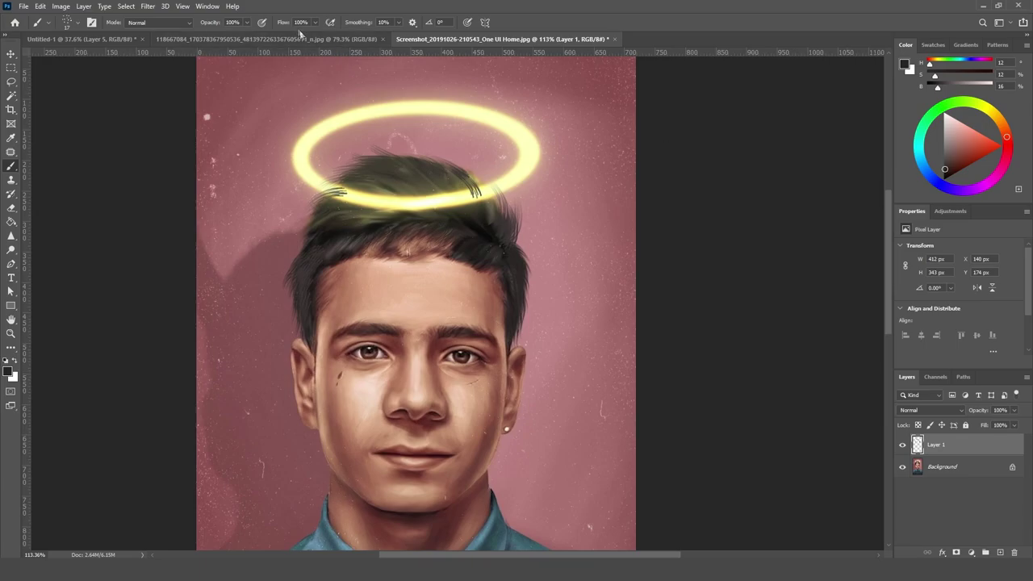
click(295, 39)
scroll(525, 184, down, 2)
scroll(524, 184, up, 2)
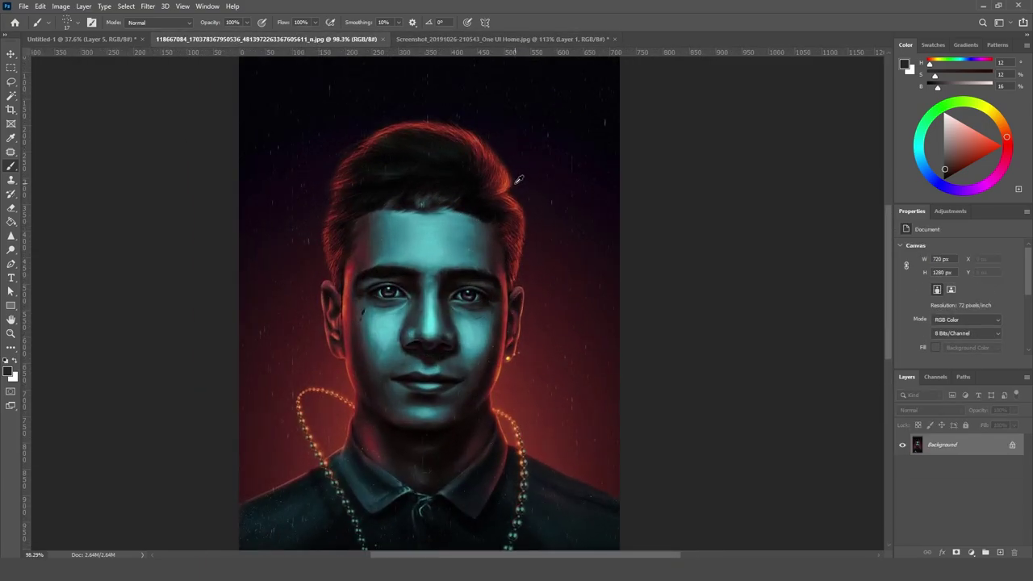
scroll(520, 179, up, 2)
scroll(561, 215, up, 1)
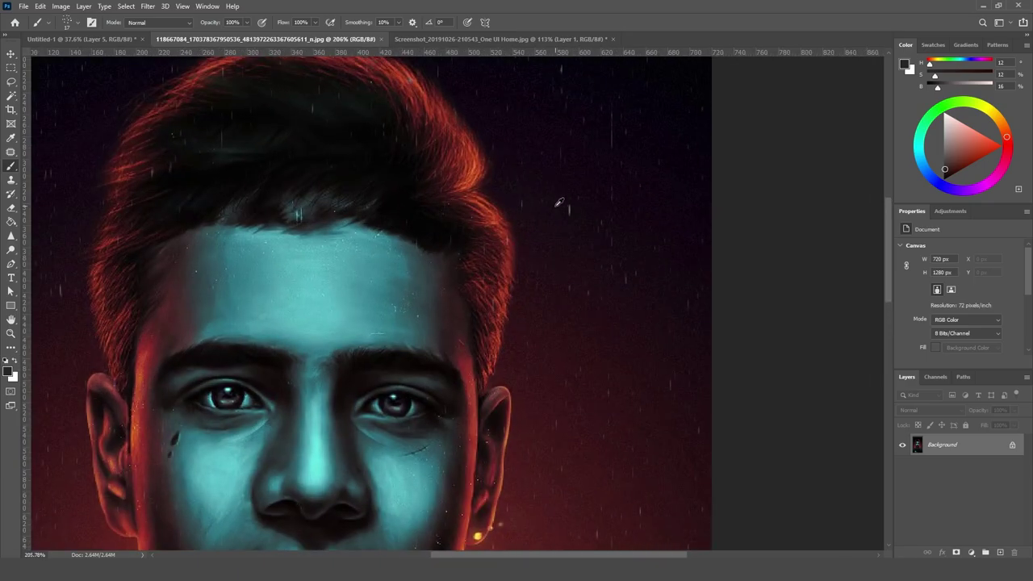
scroll(551, 224, down, 2)
scroll(548, 240, down, 1)
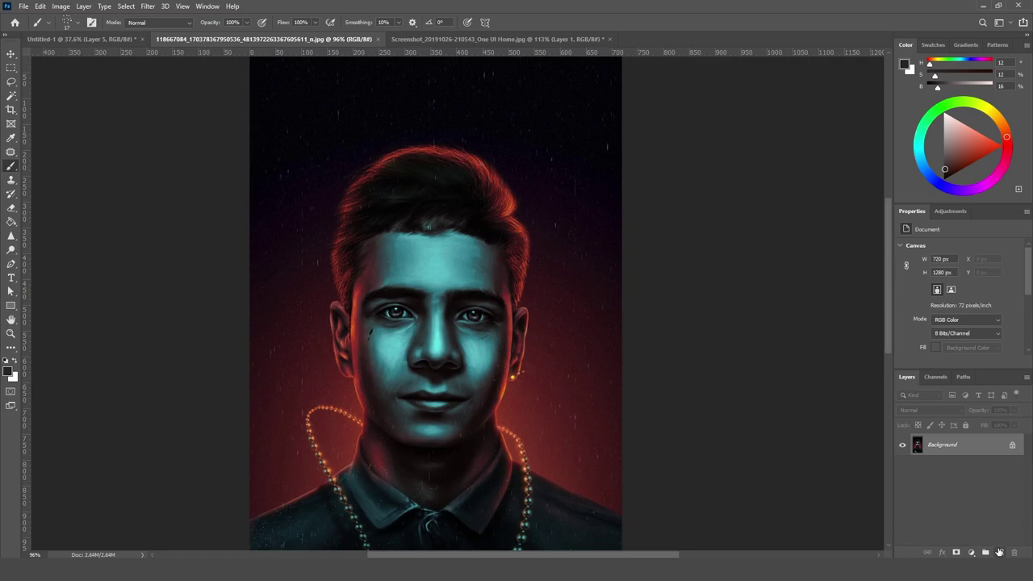
Step: Create a group with two new layers and fill the lower layer with black
click(986, 553)
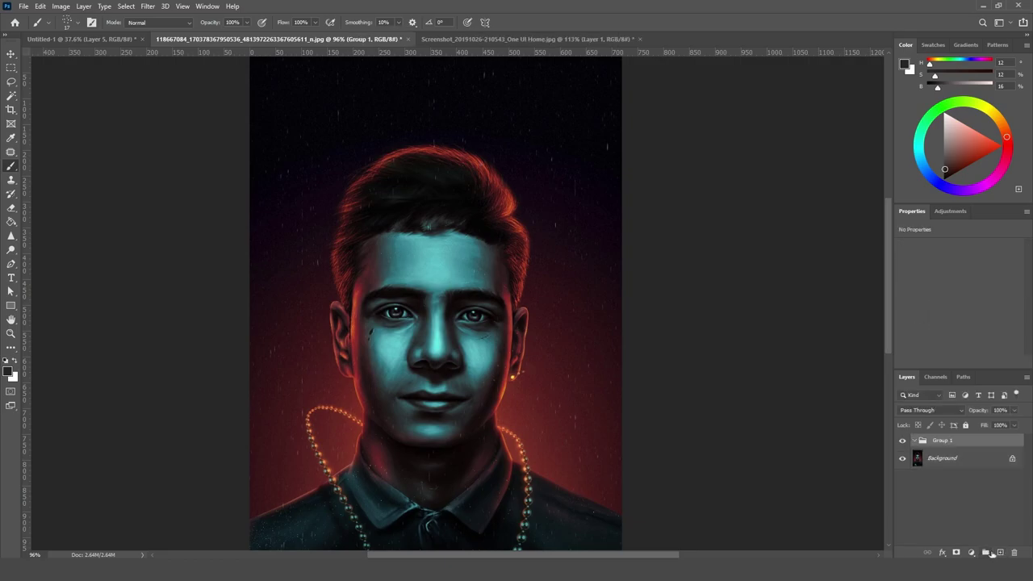
click(1000, 553)
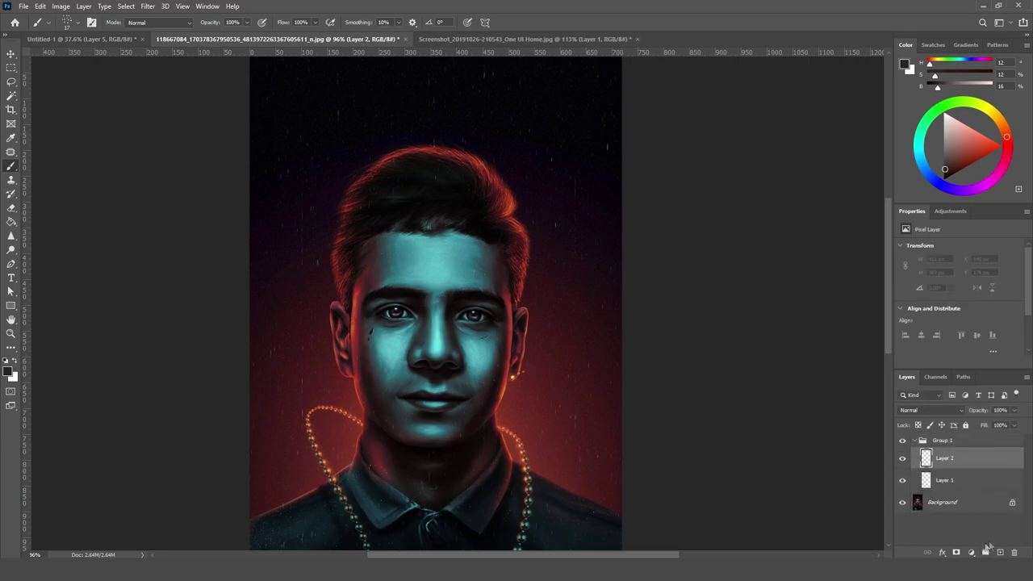
click(967, 482)
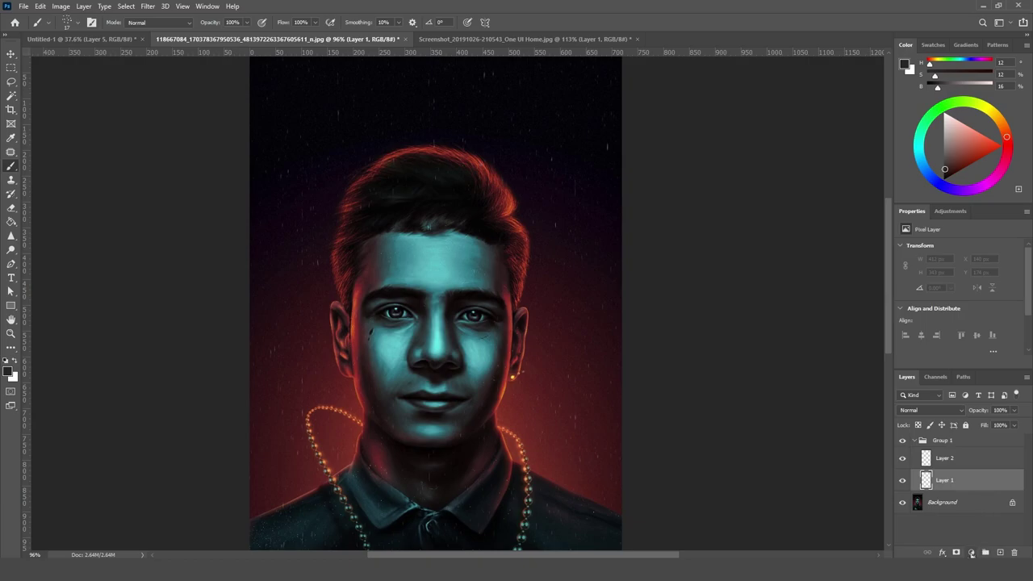
key(shift+F5)
click(583, 264)
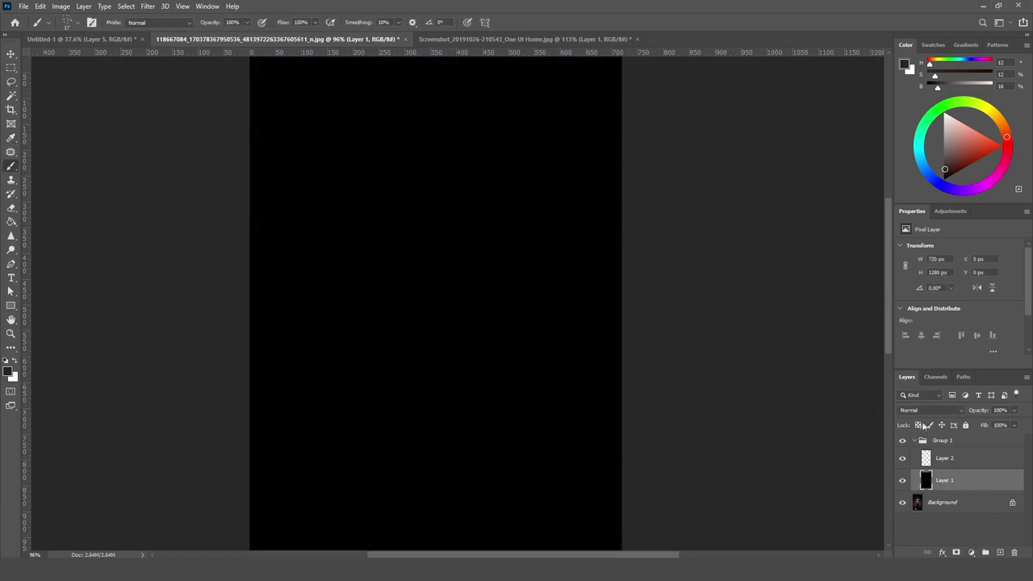
Step: Set Group 1 to Screen blend mode and select the empty Layer 2
click(960, 440)
click(930, 409)
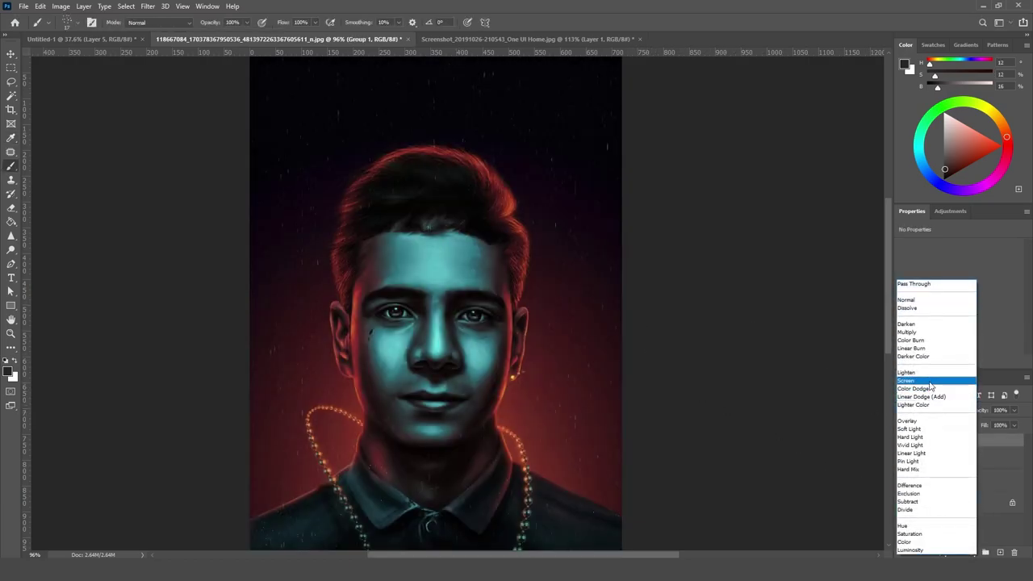
click(931, 381)
click(957, 460)
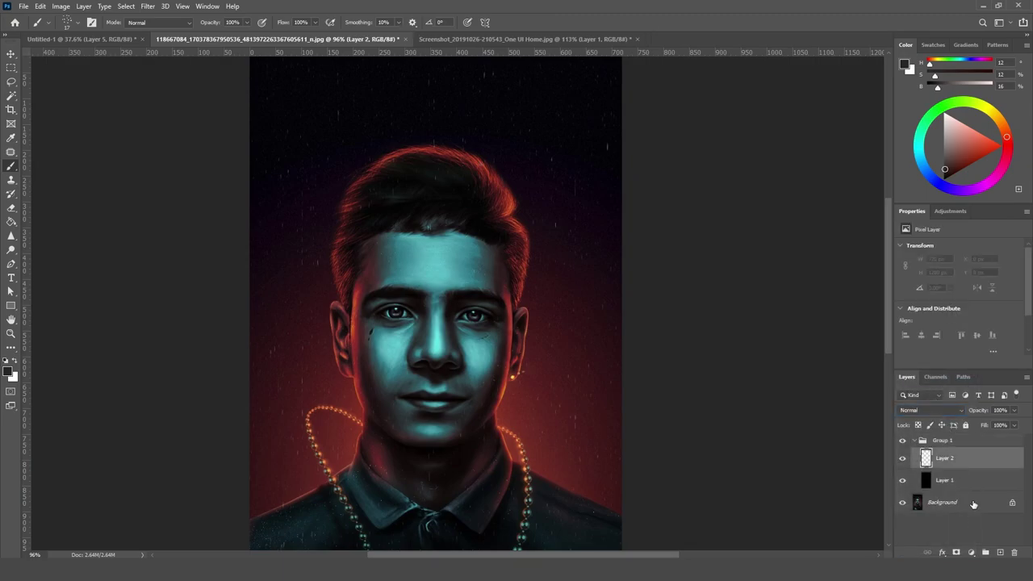
click(985, 553)
Step: Add a Gradient Map inside the group and set its dark end stop to black
click(928, 533)
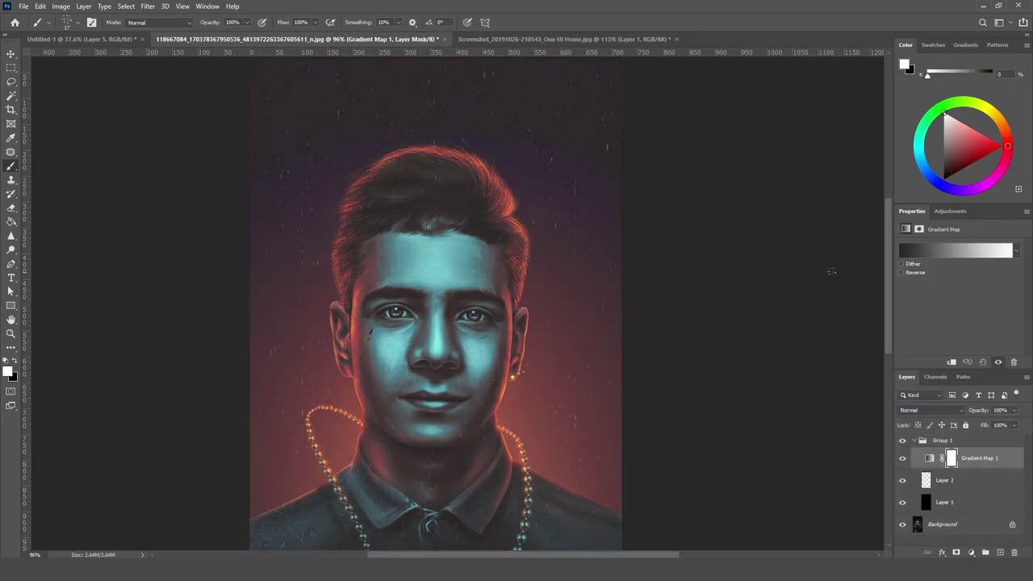
click(935, 256)
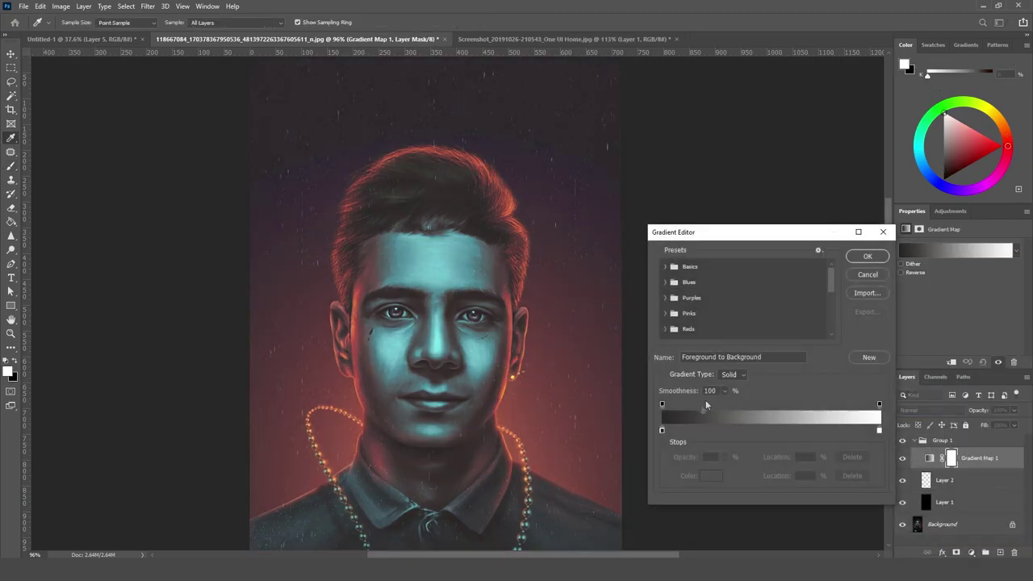
double_click(662, 430)
drag(191, 494, 192, 502)
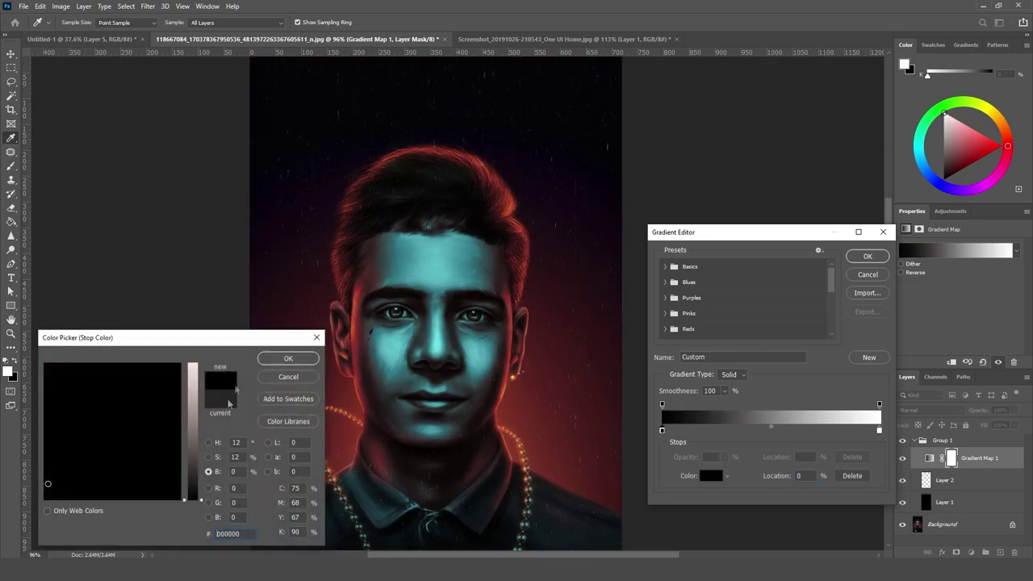
click(289, 359)
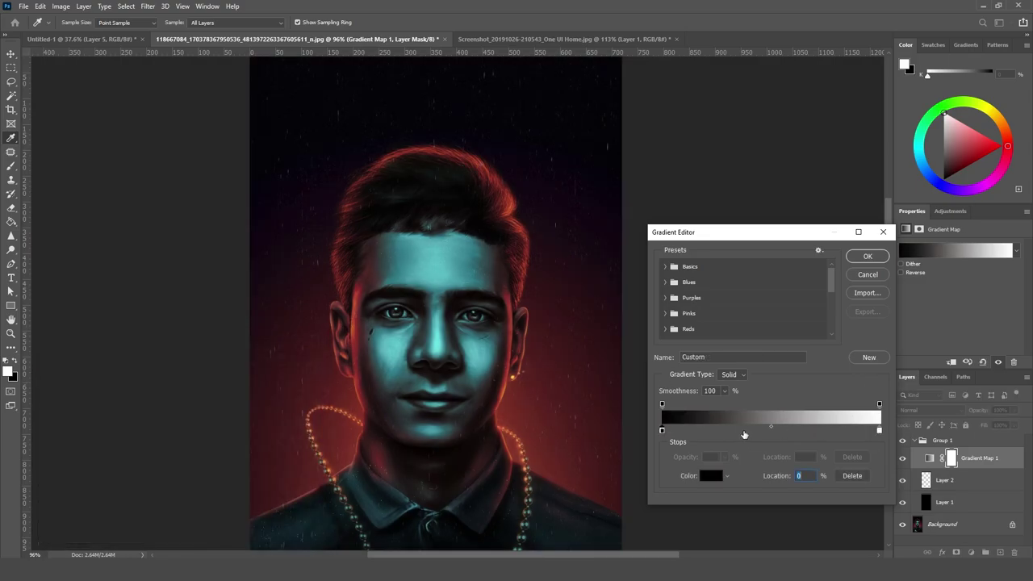
Step: Add a very dark brown gradient stop at 17%
double_click(691, 432)
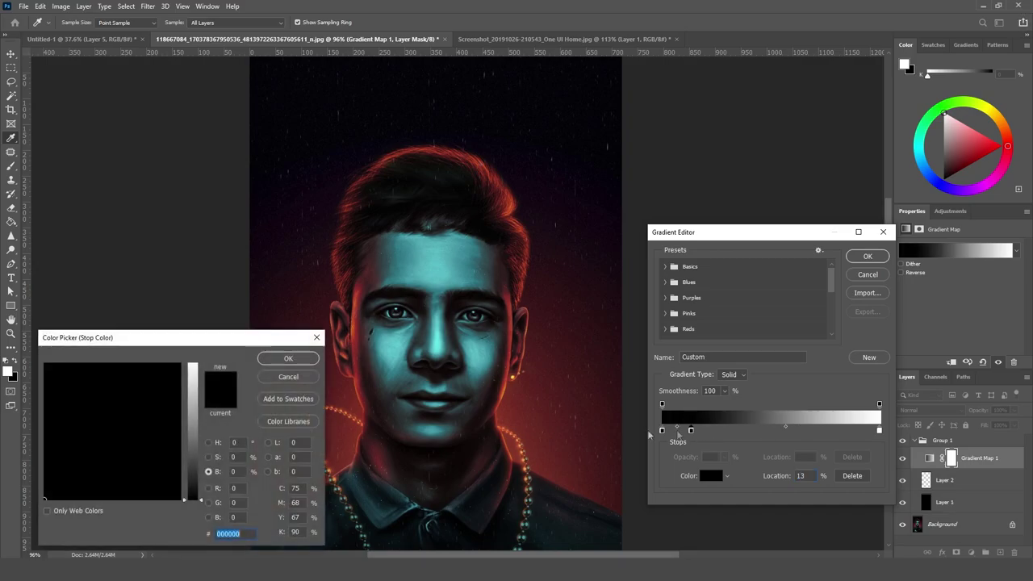
click(209, 443)
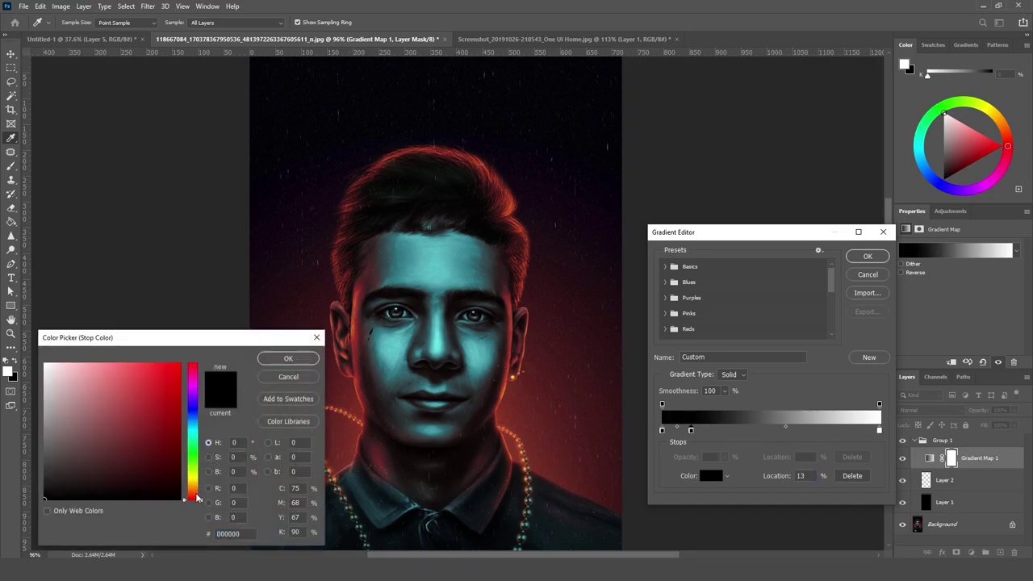
drag(197, 498, 182, 478)
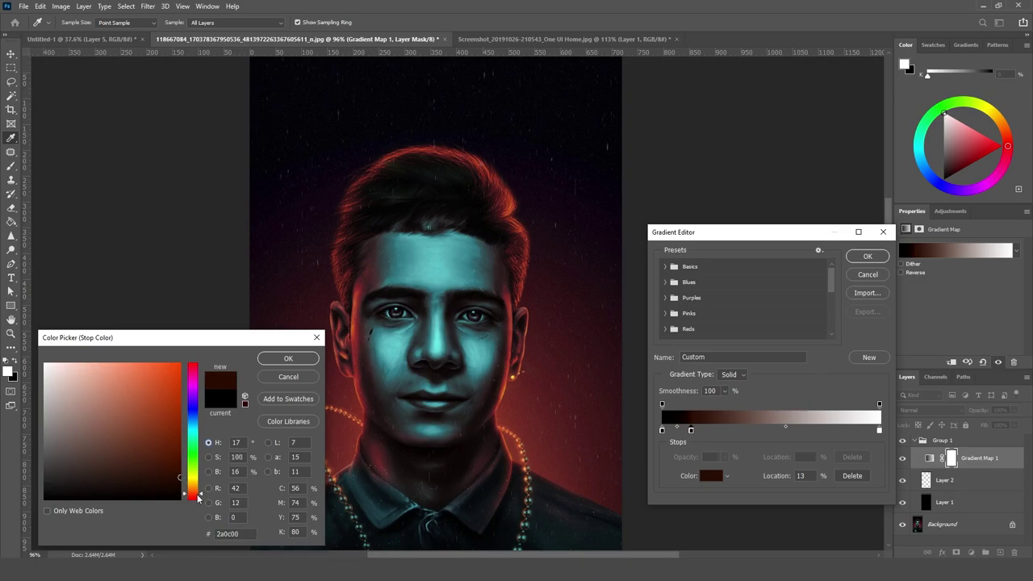
click(288, 358)
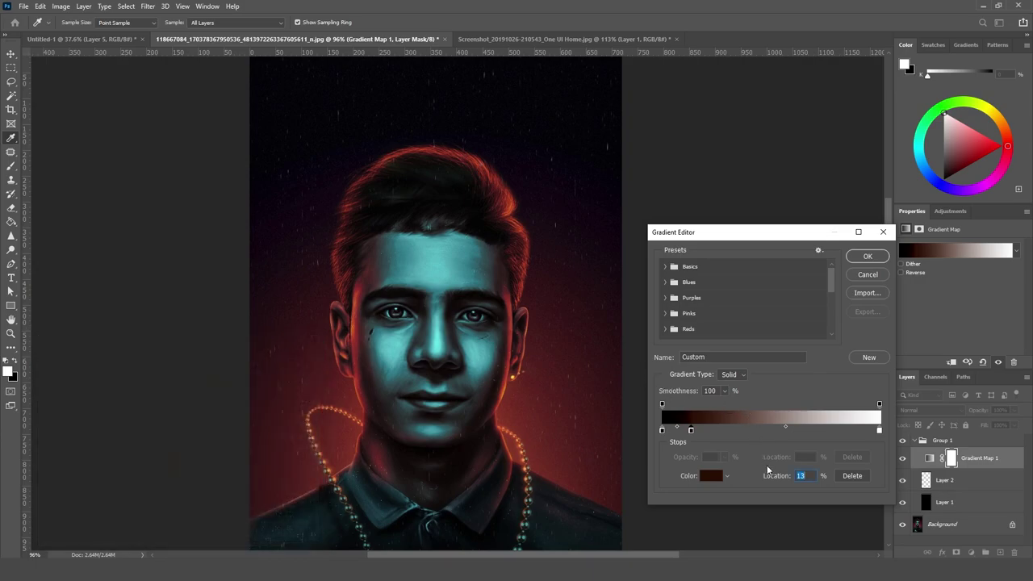
text(17)
click(710, 475)
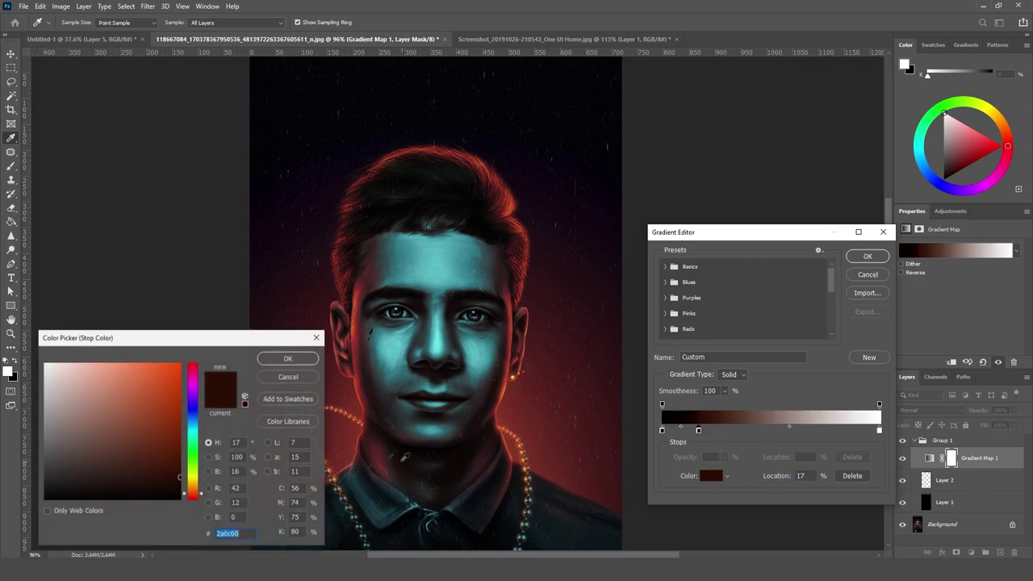
click(287, 358)
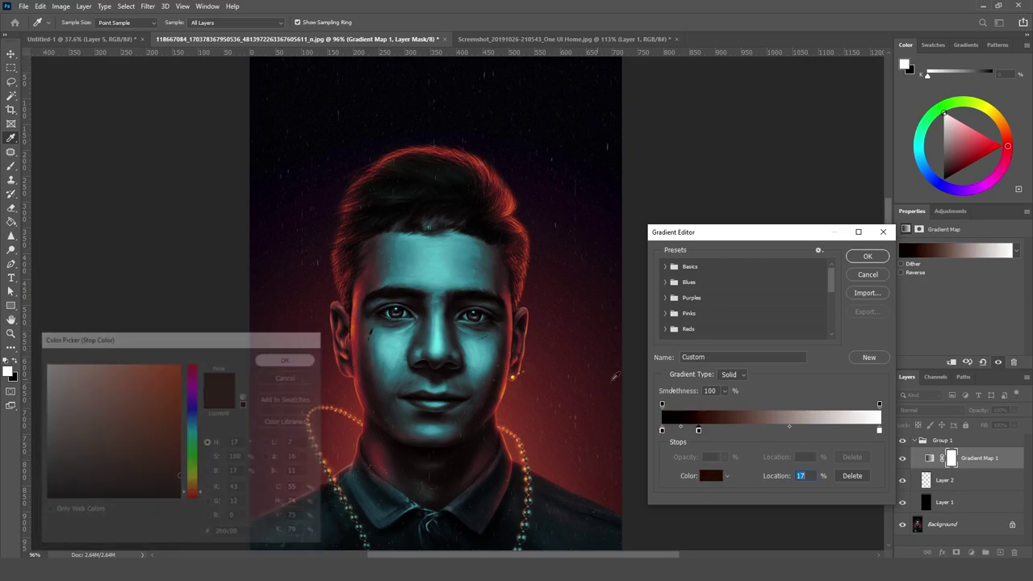
Step: Add an amber gradient stop at 50% with hue 35
click(767, 431)
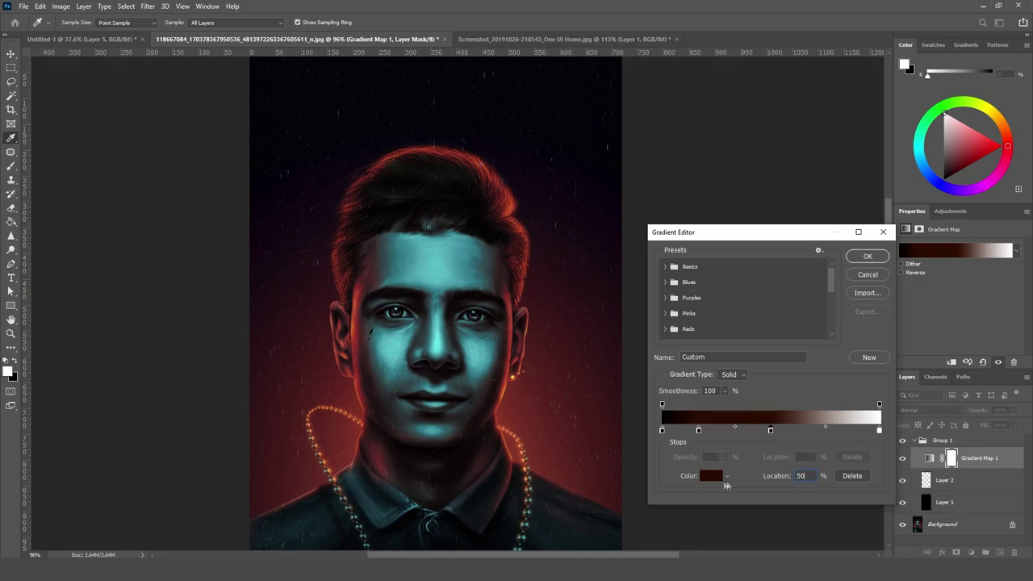
click(711, 476)
text(50)
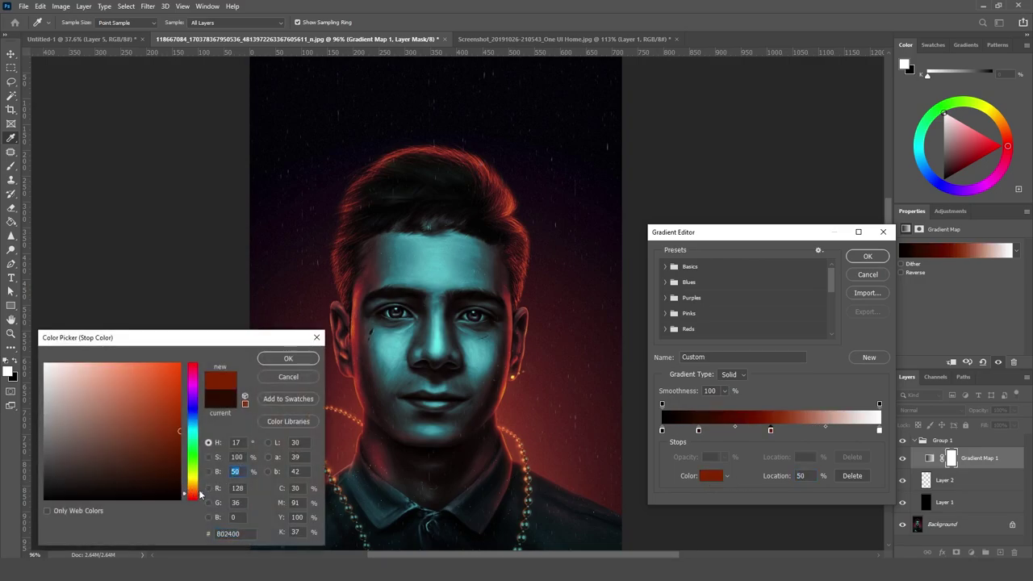
drag(199, 494, 196, 491)
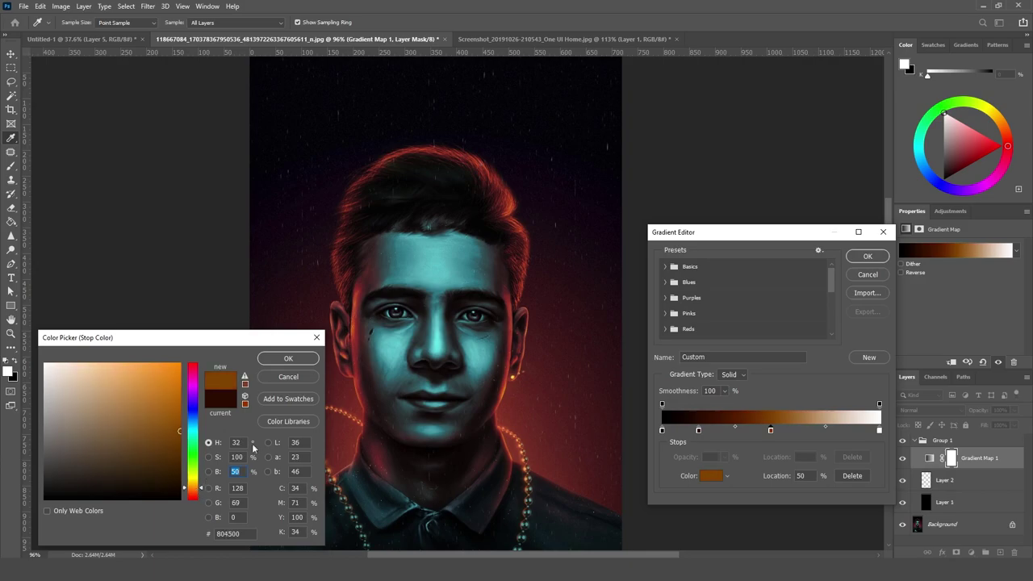
double_click(236, 442)
text(35)
click(287, 358)
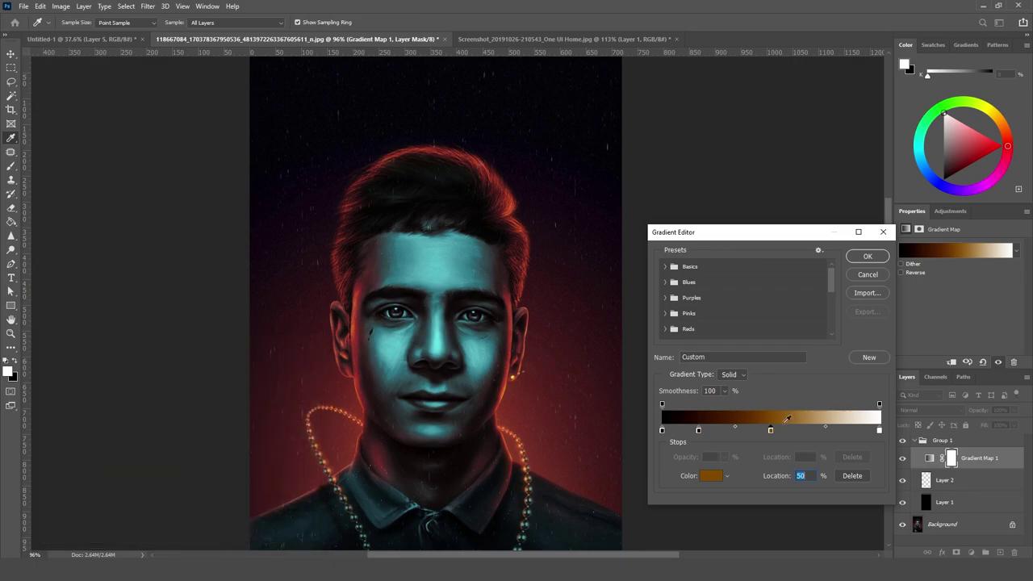
Step: Add a gold stop at 80% with brightness 80 and hue 45, then apply the gradient
click(830, 432)
drag(829, 433, 836, 433)
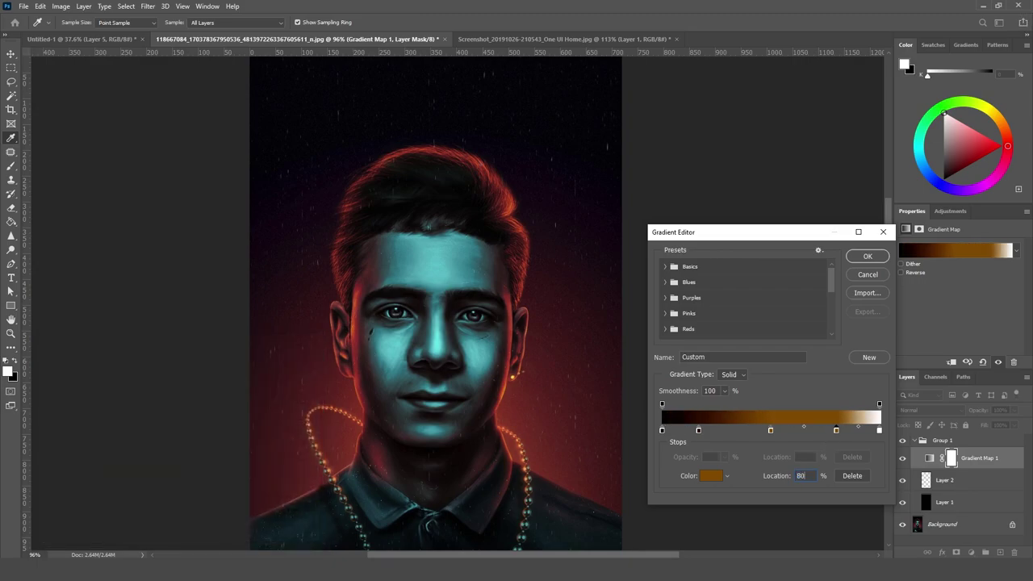
click(711, 475)
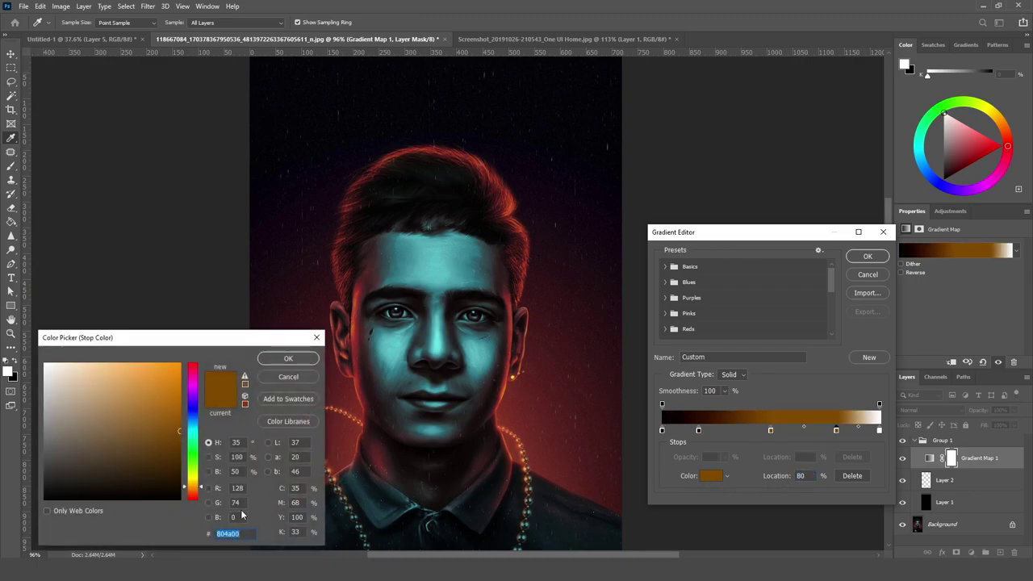
click(236, 471)
text(80)
click(238, 442)
text(4)
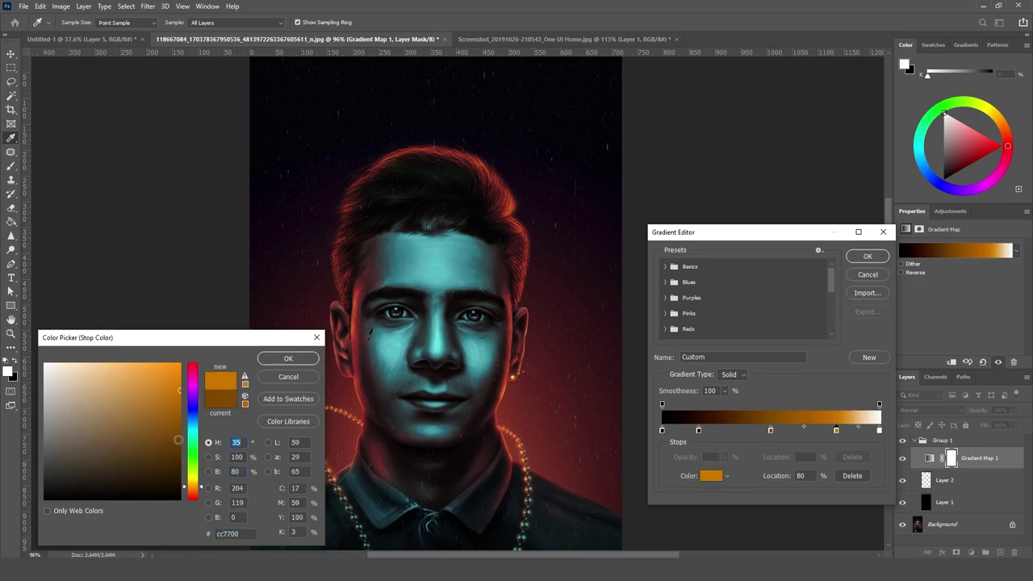
text(5)
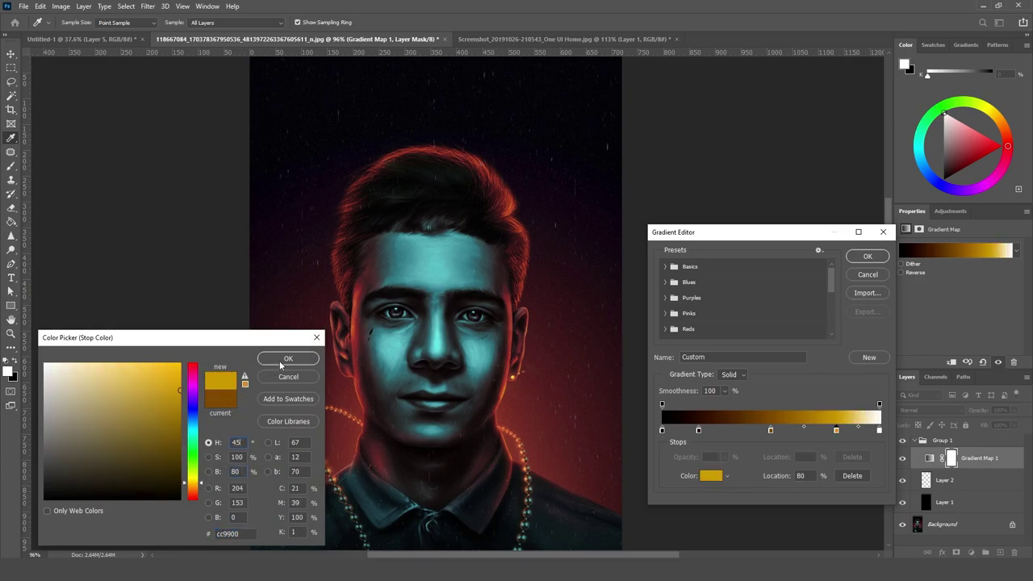
click(280, 364)
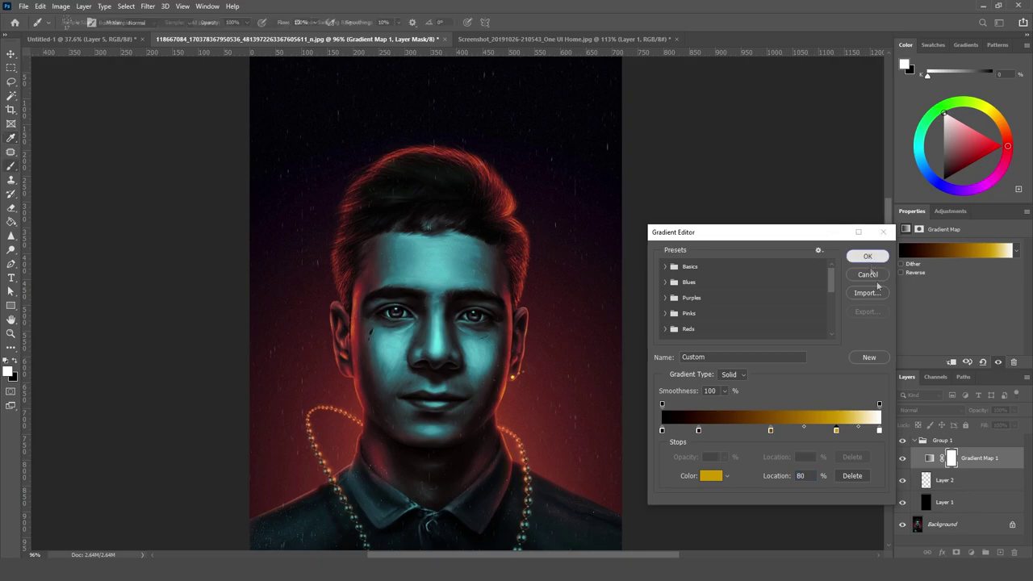
click(867, 256)
Step: On Layer 2, paint white strands along the right hairline, undoing the misplaced strokes
click(973, 485)
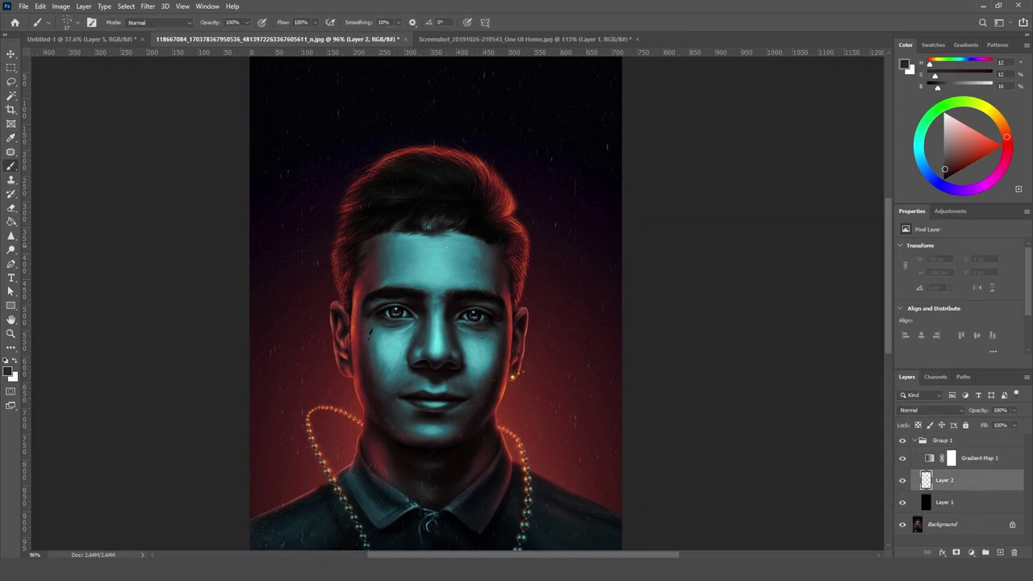
scroll(532, 216, up, 5)
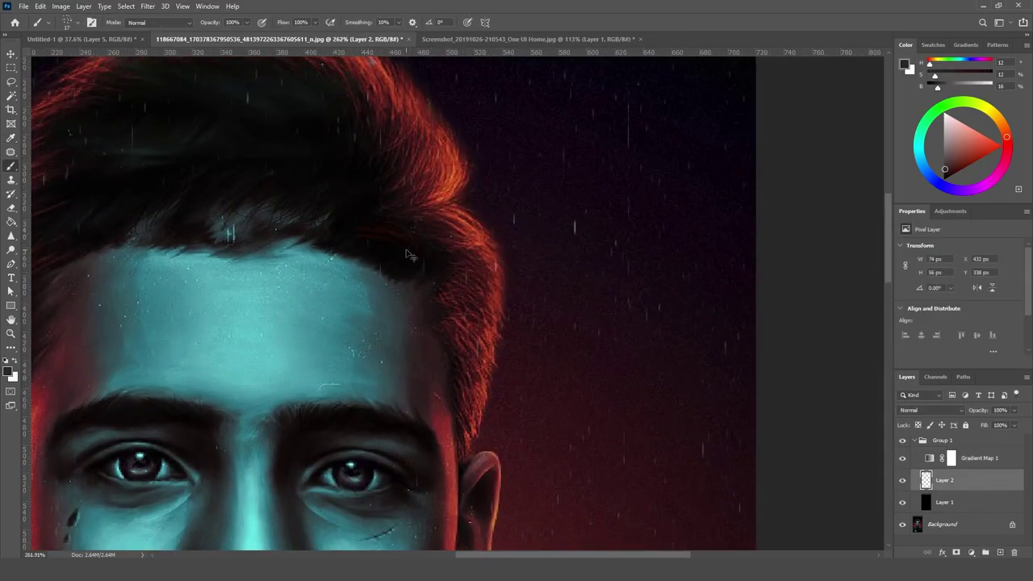
drag(392, 343, 399, 245)
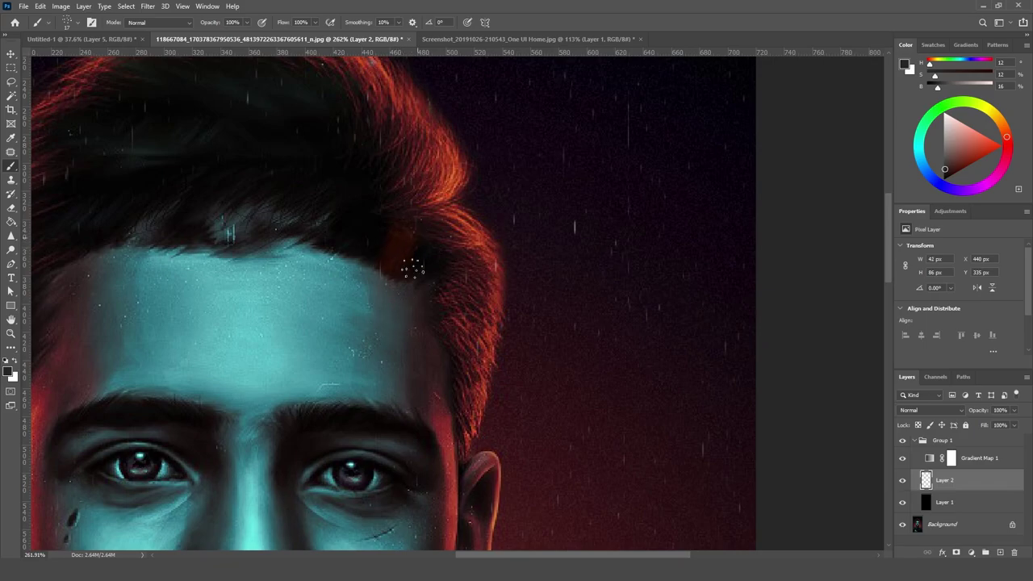
click(14, 361)
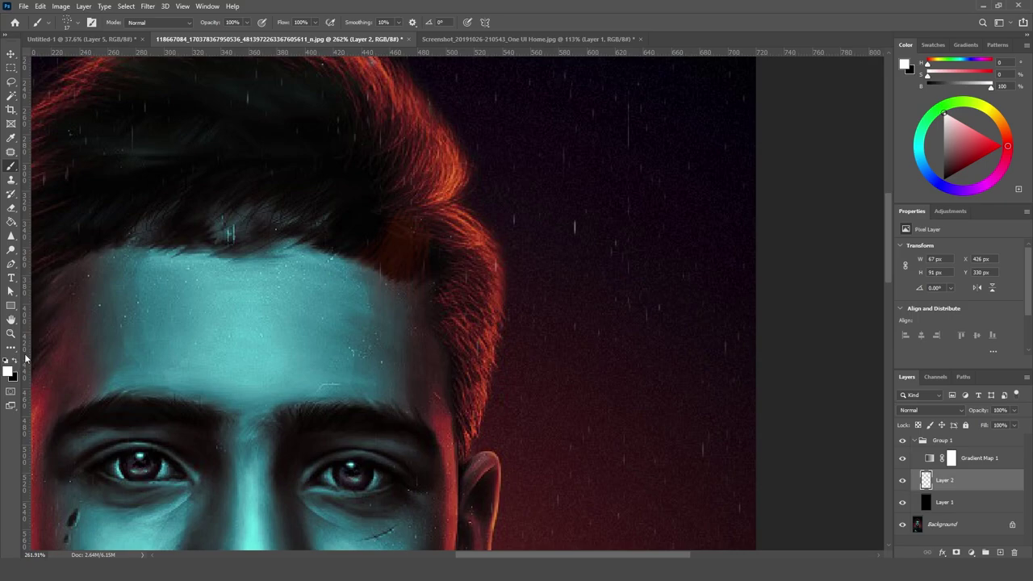
drag(413, 247, 419, 221)
mouse_move(383, 300)
mouse_down()
mouse_move(424, 226)
mouse_move(399, 217)
mouse_up()
key(ctrl+z)
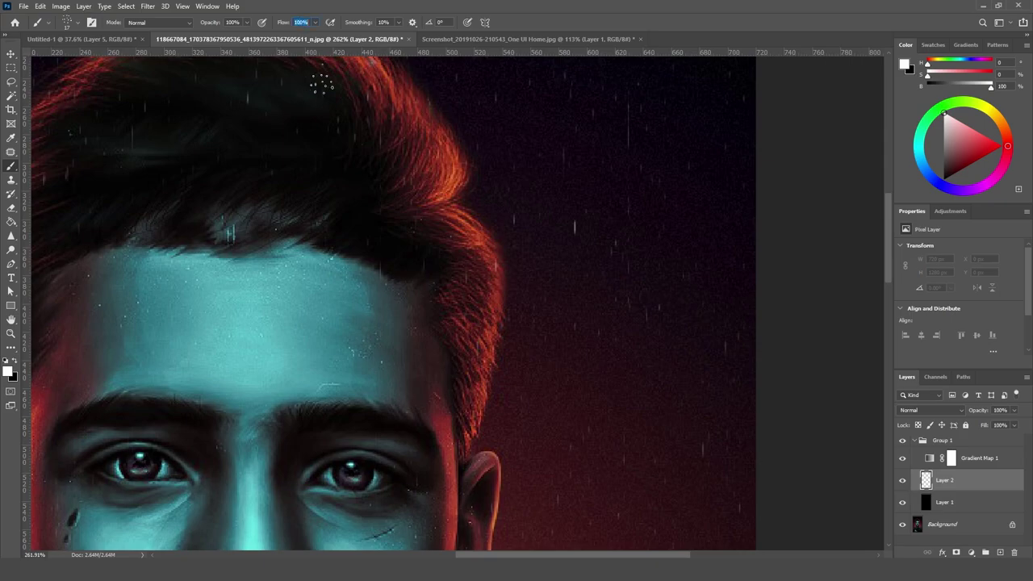
text(10)
mouse_move(407, 250)
mouse_down()
mouse_move(388, 242)
mouse_move(394, 280)
mouse_move(376, 262)
mouse_up()
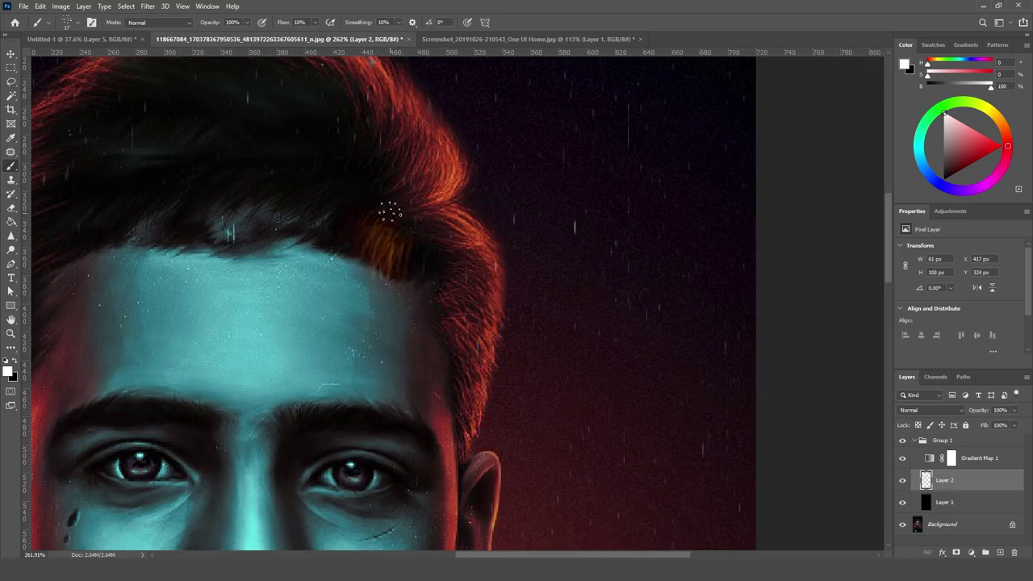
key(ctrl+z)
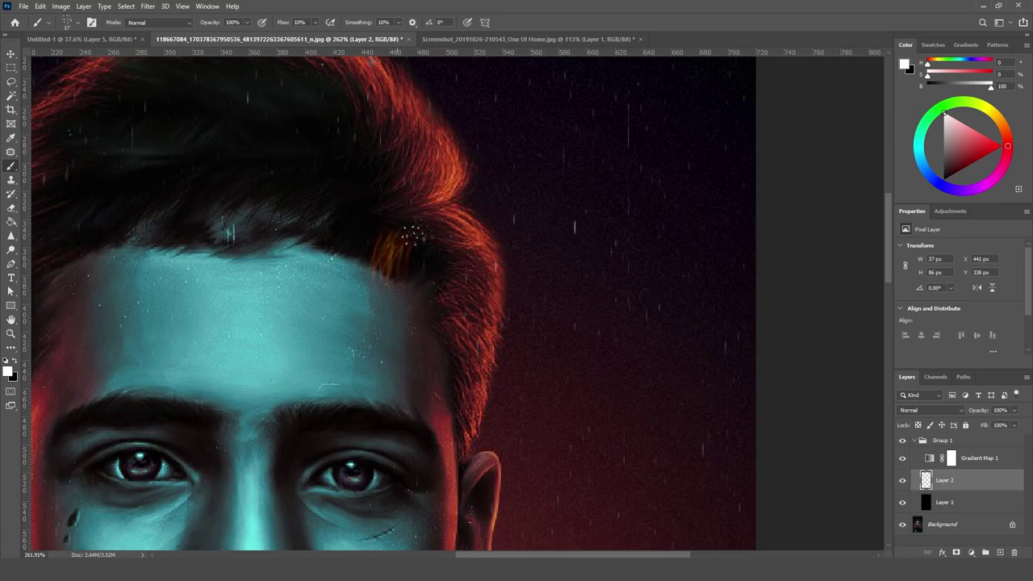
key(ctrl+z)
key(ctrl+z)
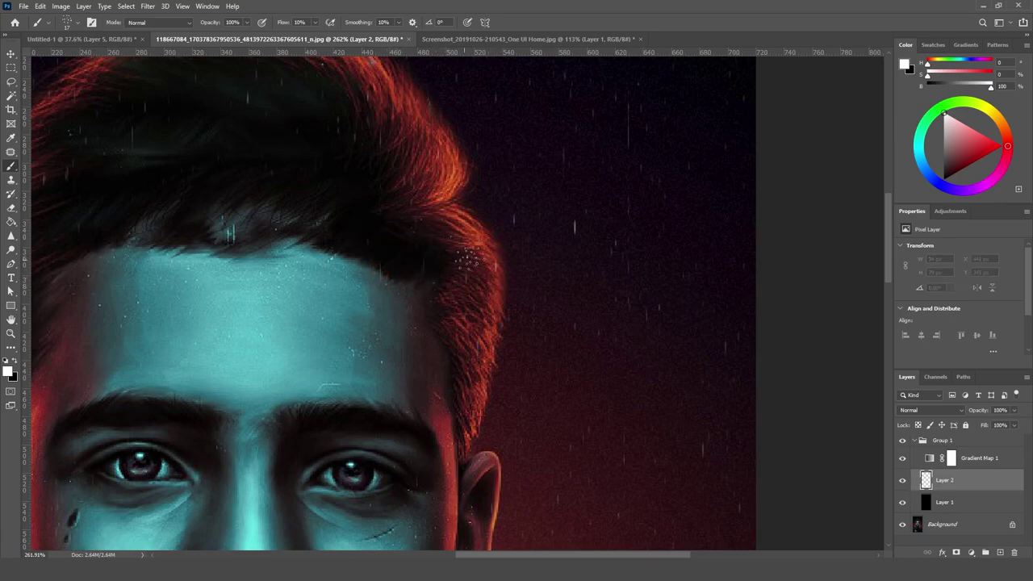
Step: Paint faint glowing strands higher up along the hair edge
scroll(484, 234, down, 5)
scroll(498, 218, up, 3)
scroll(498, 218, up, 5)
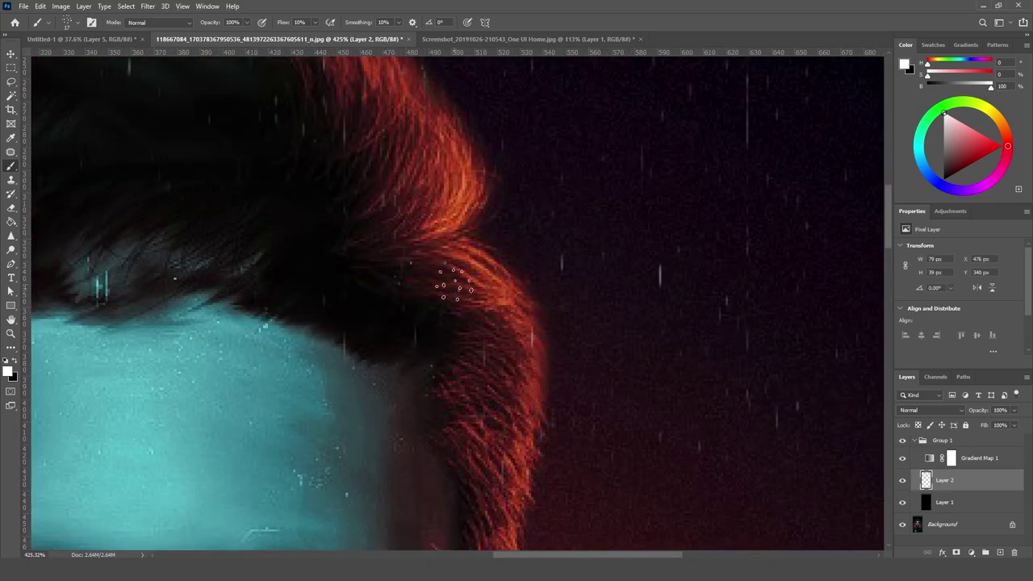
drag(513, 348, 576, 439)
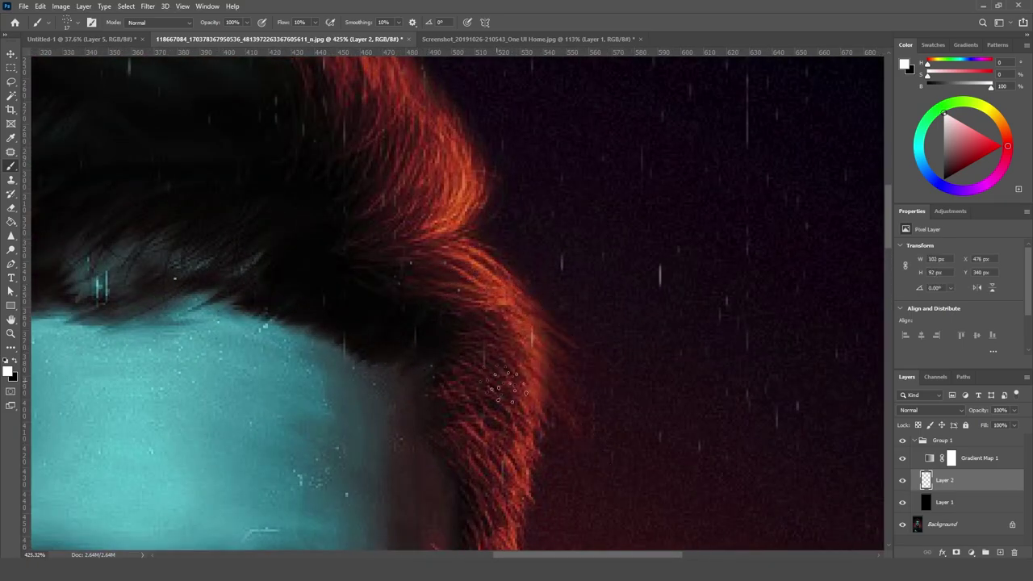
scroll(554, 426, down, 1)
scroll(424, 200, up, 1)
scroll(423, 200, up, 1)
drag(428, 206, 396, 57)
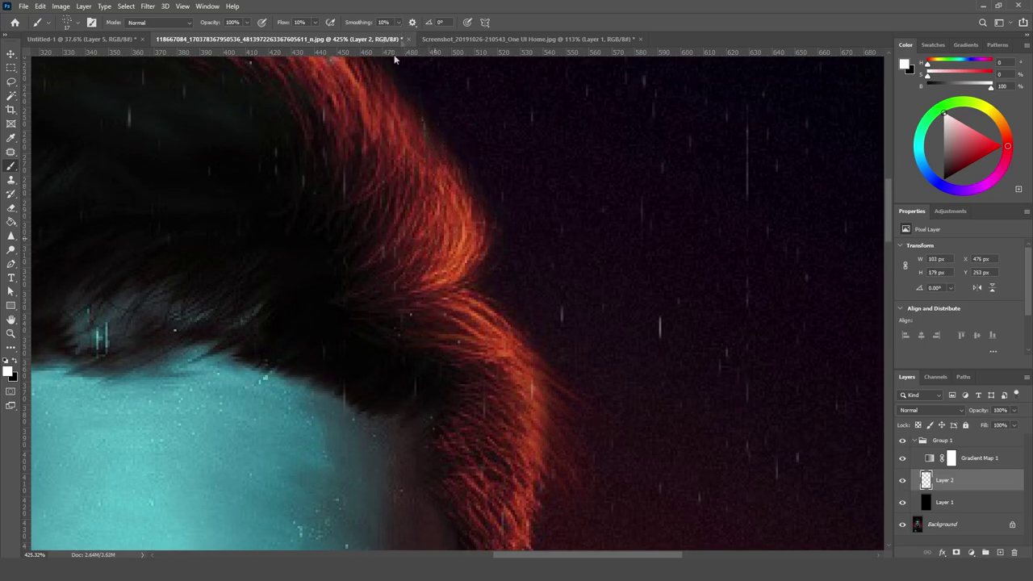
drag(414, 182, 400, 210)
scroll(399, 209, down, 4)
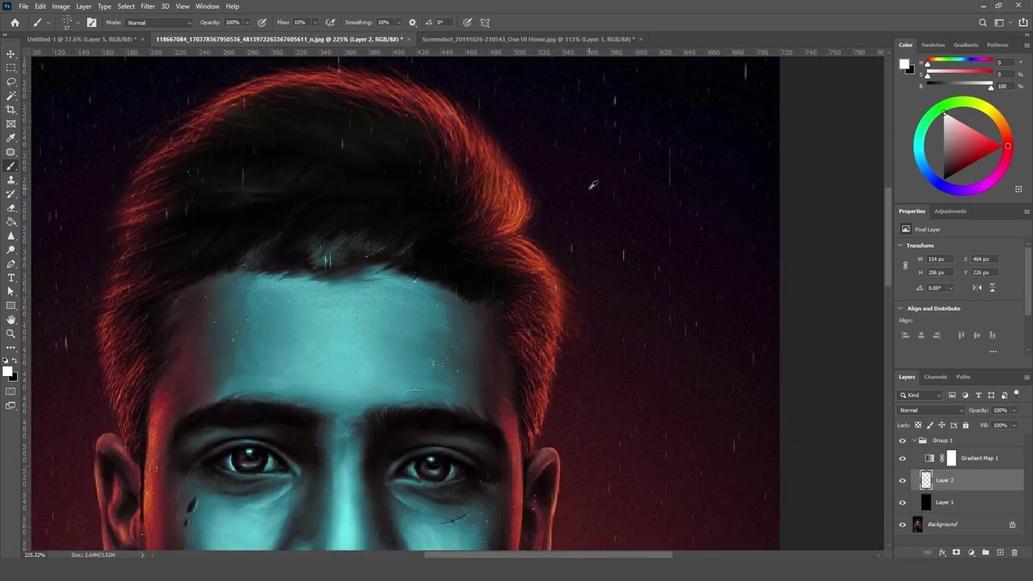
scroll(397, 323, up, 2)
scroll(397, 368, up, 2)
scroll(397, 368, down, 2)
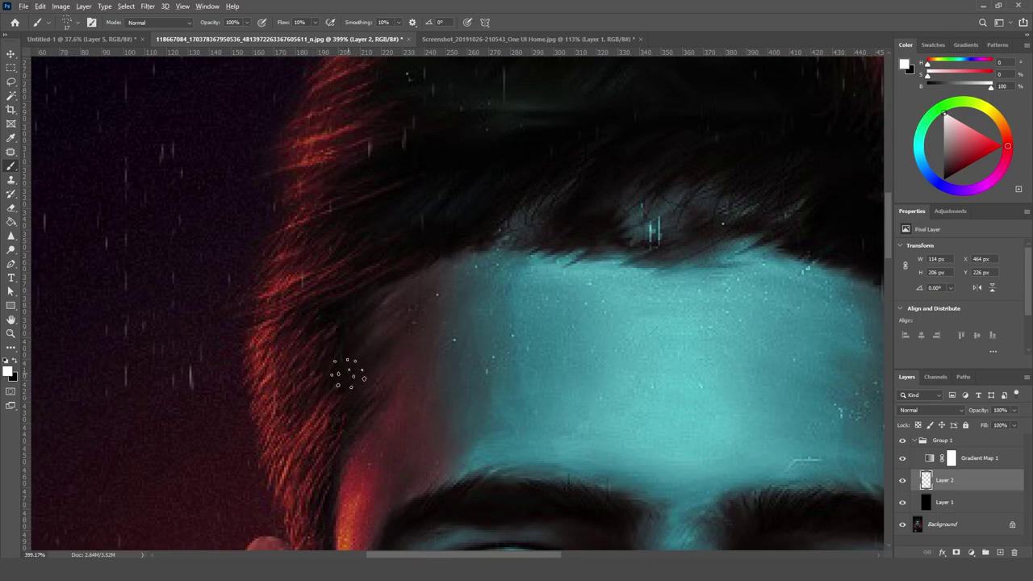
scroll(339, 355, down, 1)
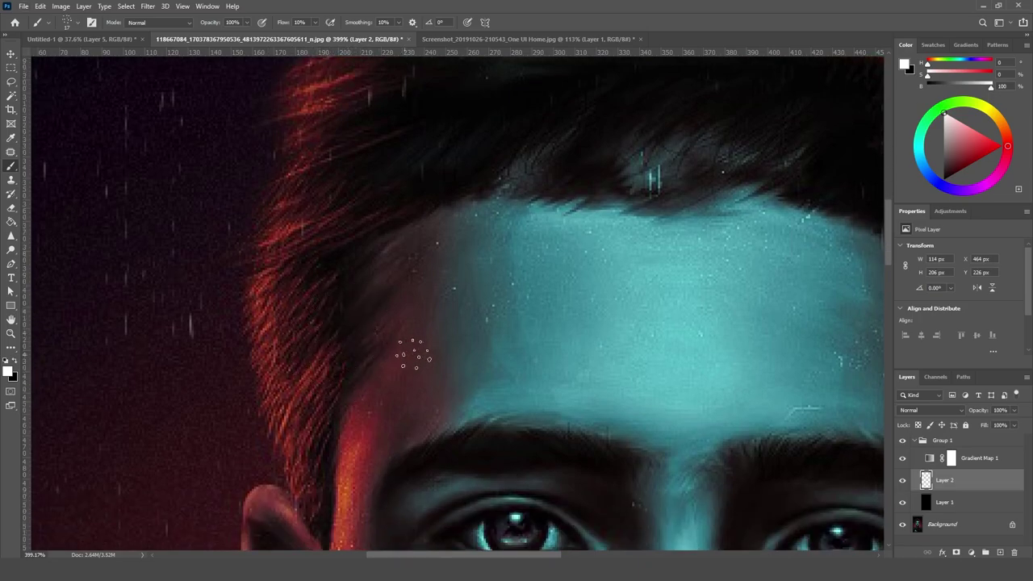
key(F5)
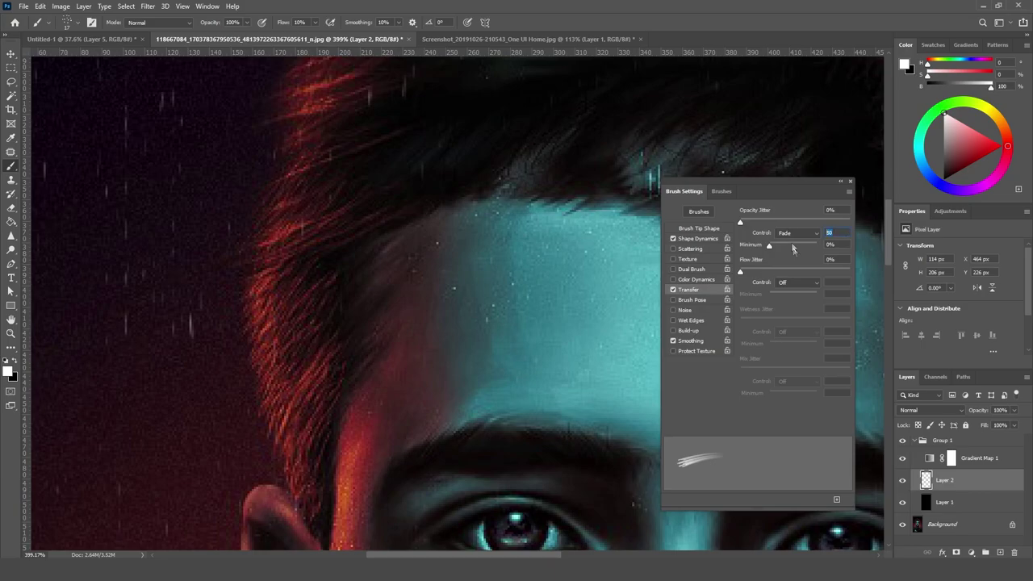
Step: Set brush size dynamics to 100 and paint strands down the sideburn and side hair
click(712, 238)
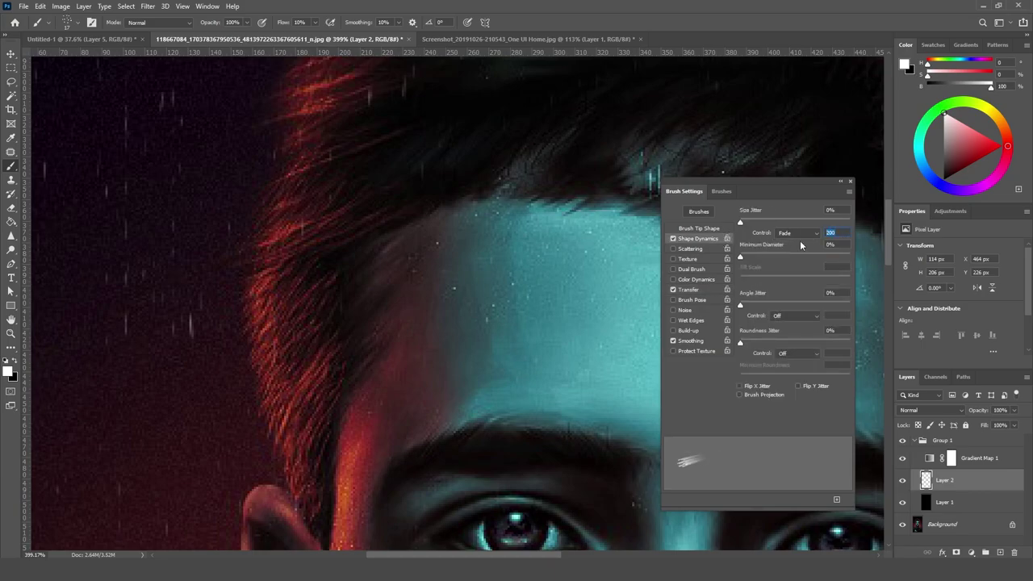
text(100)
mouse_move(367, 349)
mouse_down()
mouse_move(378, 326)
mouse_move(339, 292)
mouse_up()
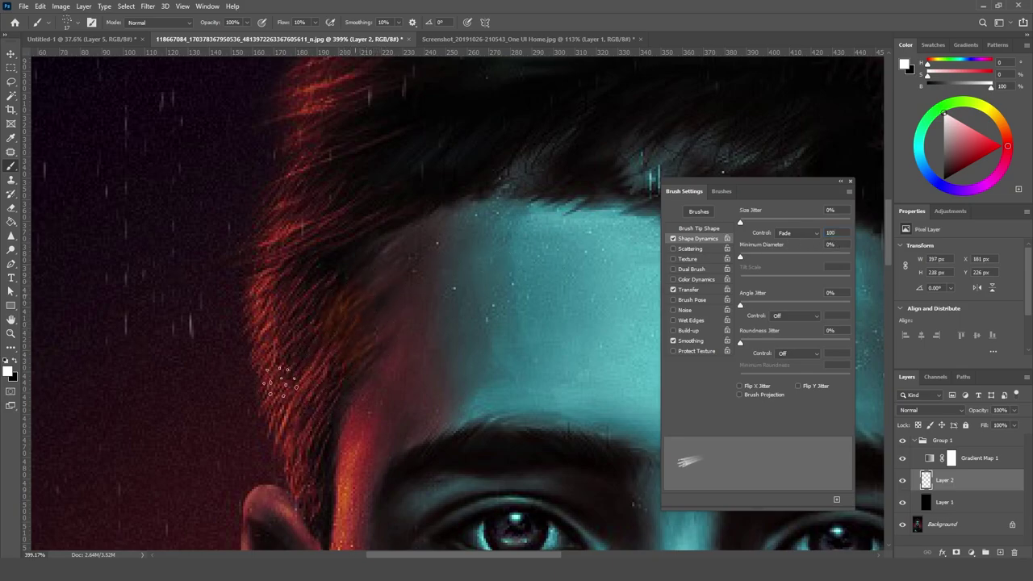
drag(368, 242, 311, 281)
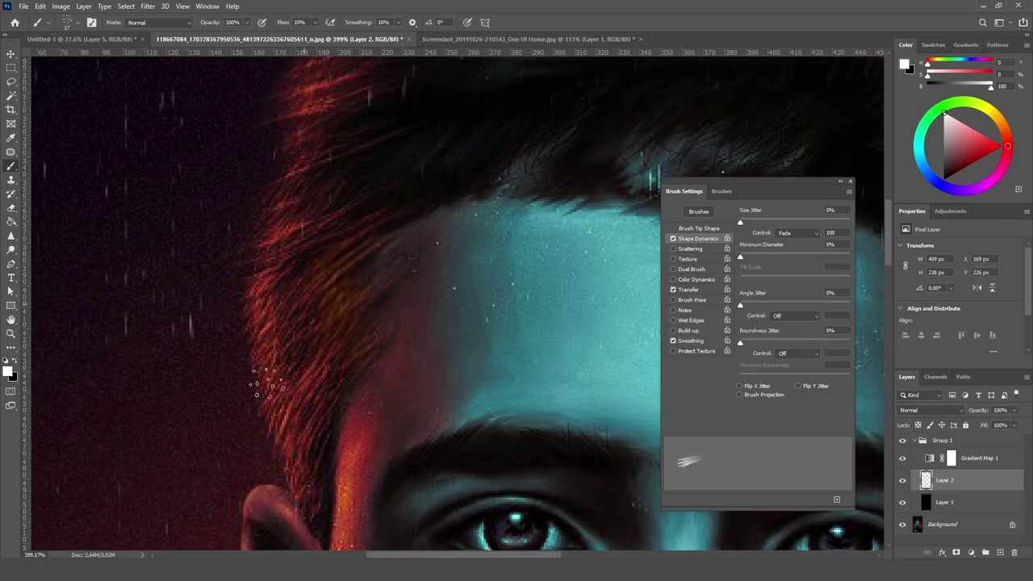
mouse_move(297, 396)
mouse_down()
mouse_move(312, 416)
mouse_move(323, 269)
mouse_move(311, 234)
mouse_move(289, 308)
mouse_move(323, 420)
mouse_up()
Step: Paint strands along the left edge of the hair
scroll(320, 373, down, 3)
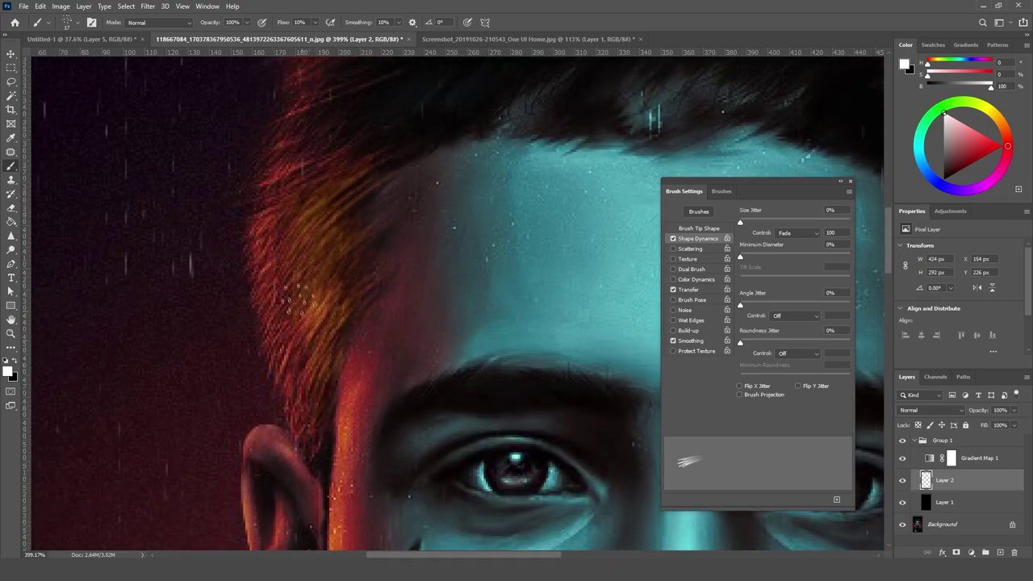
mouse_move(286, 266)
mouse_down()
mouse_move(270, 202)
mouse_move(310, 335)
mouse_up()
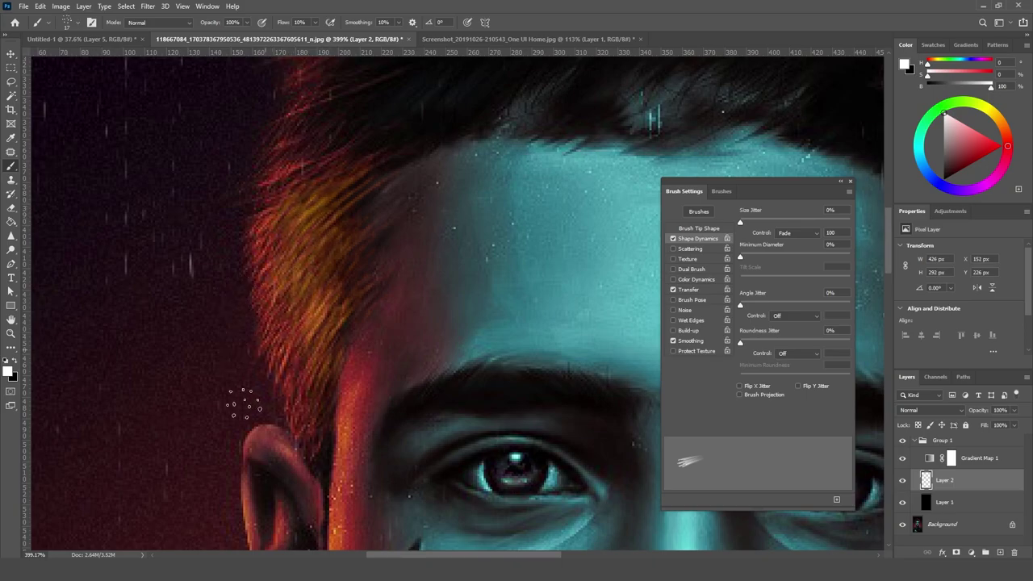
drag(205, 369, 270, 252)
scroll(219, 311, down, 5)
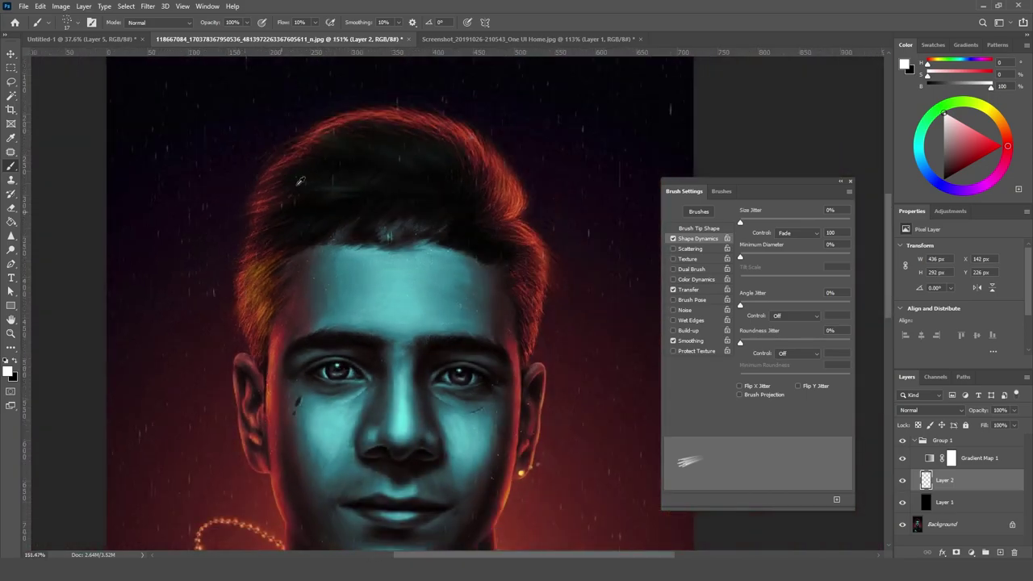
scroll(626, 273, up, 5)
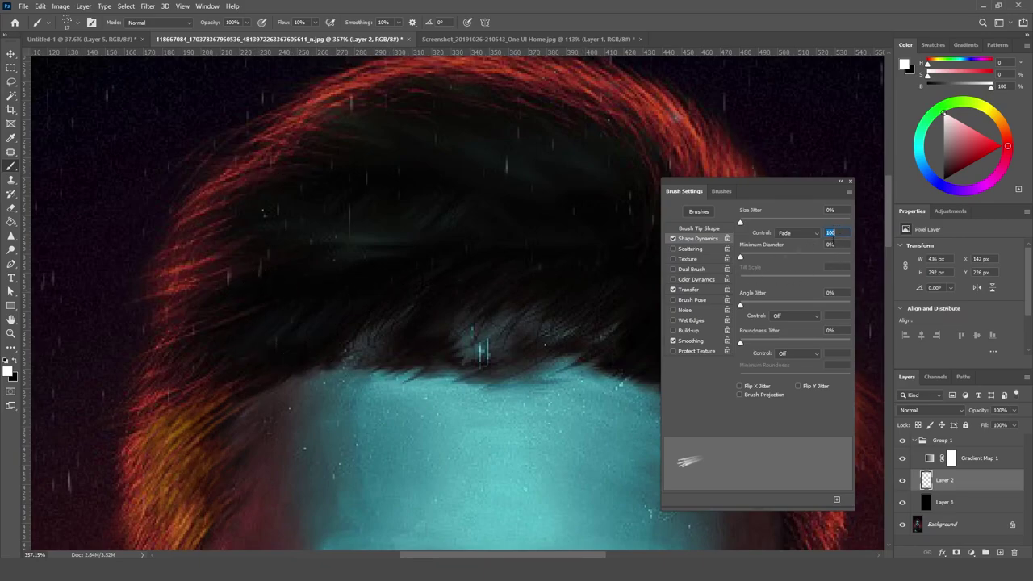
Step: Adjust brush fade values to 250 and 0, then paint orange strands across the fringe
text(250)
click(706, 290)
text(0)
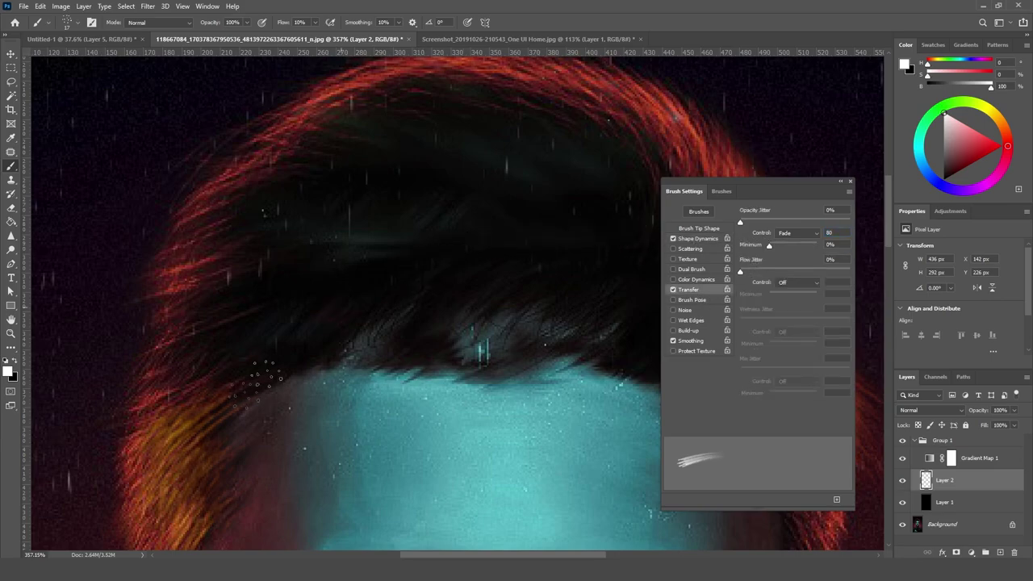
drag(334, 295, 301, 344)
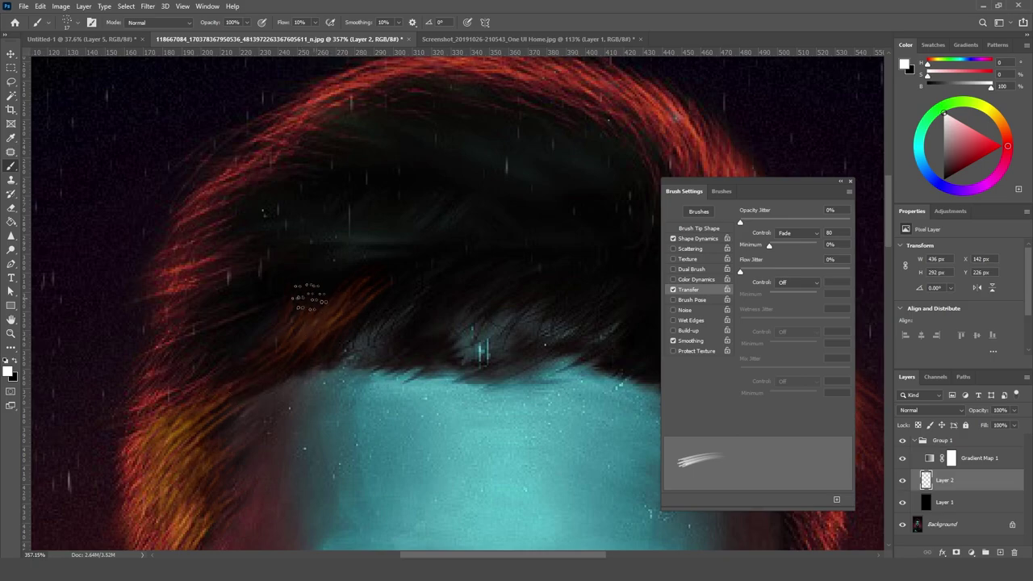
drag(311, 295, 241, 340)
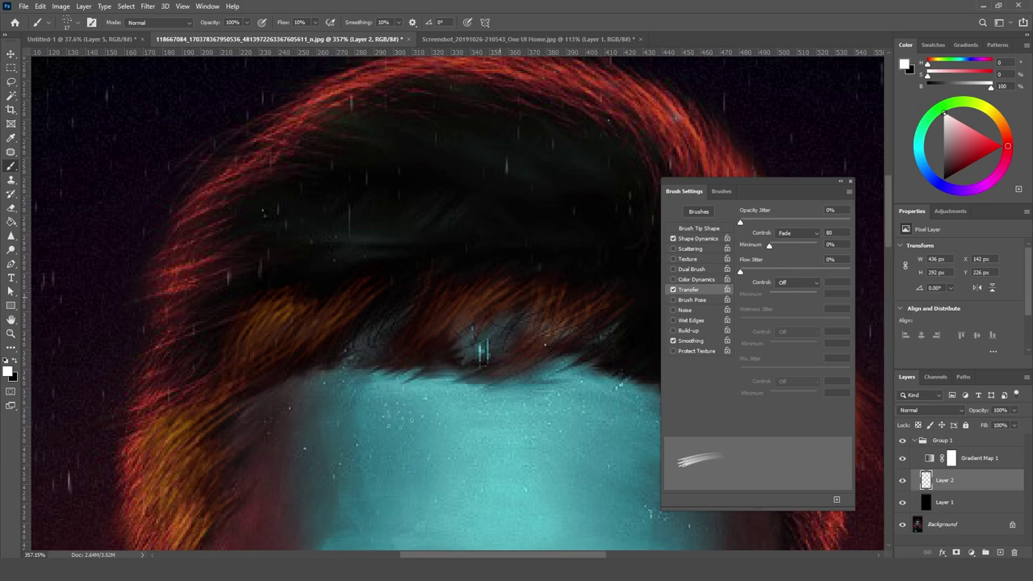
Step: Set fade values 20 and 120, paint faint strands over the crown, and select Gradient Map 1
scroll(398, 340, right, 3)
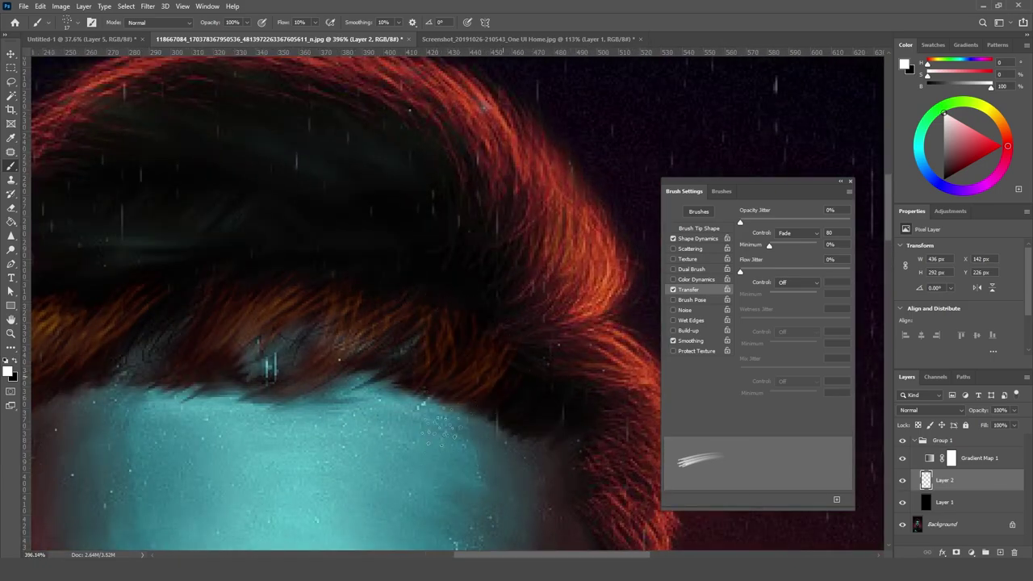
scroll(516, 246, down, 5)
scroll(432, 179, up, 5)
text(1)
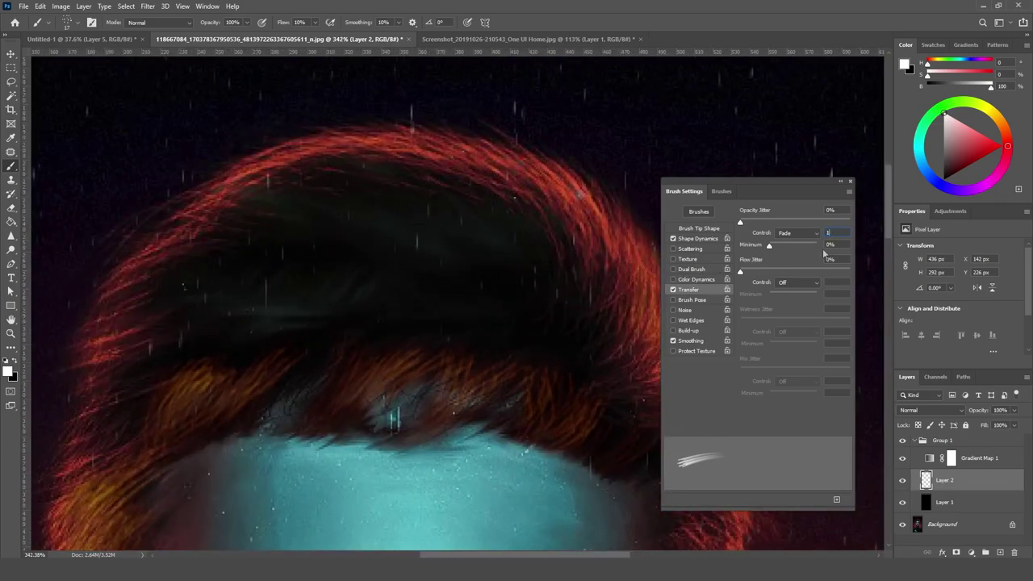
text(20)
click(698, 238)
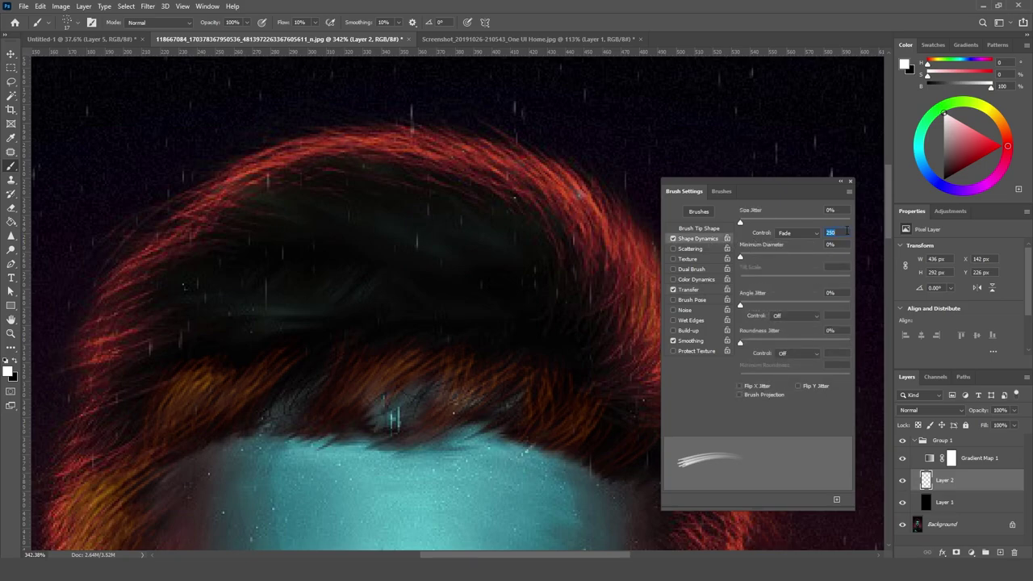
text(12)
text(0)
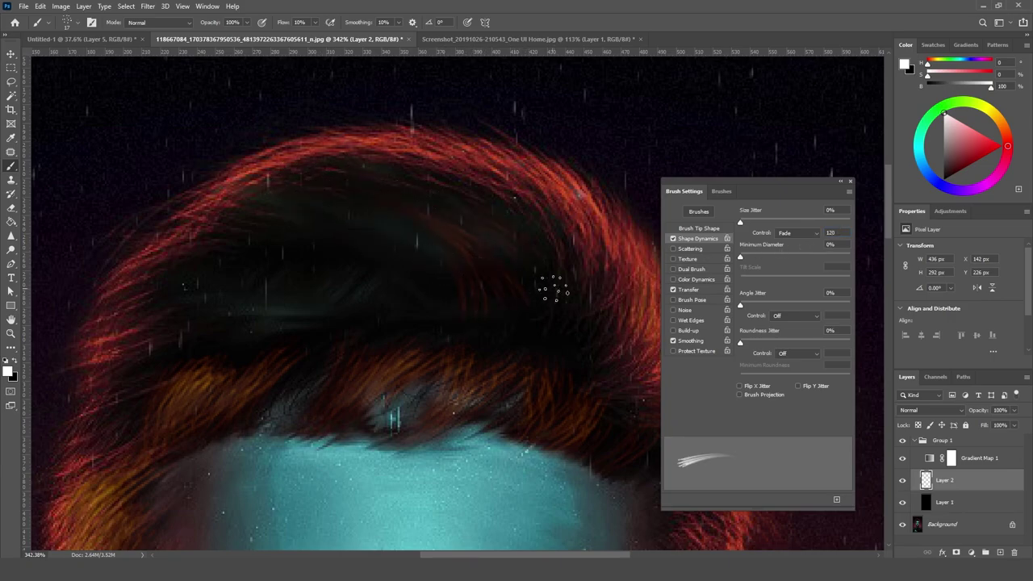
drag(473, 269, 311, 168)
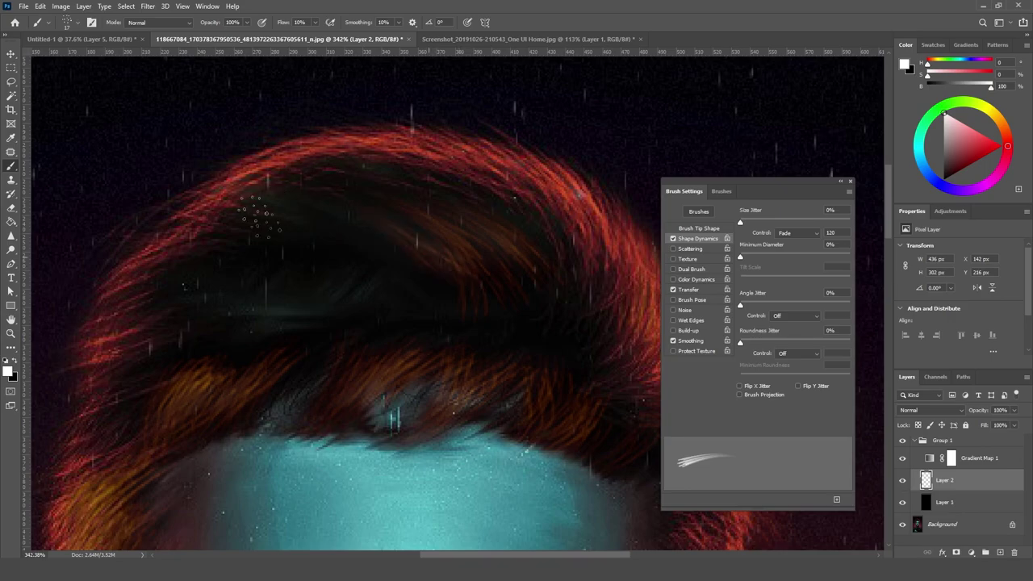
drag(403, 272, 260, 216)
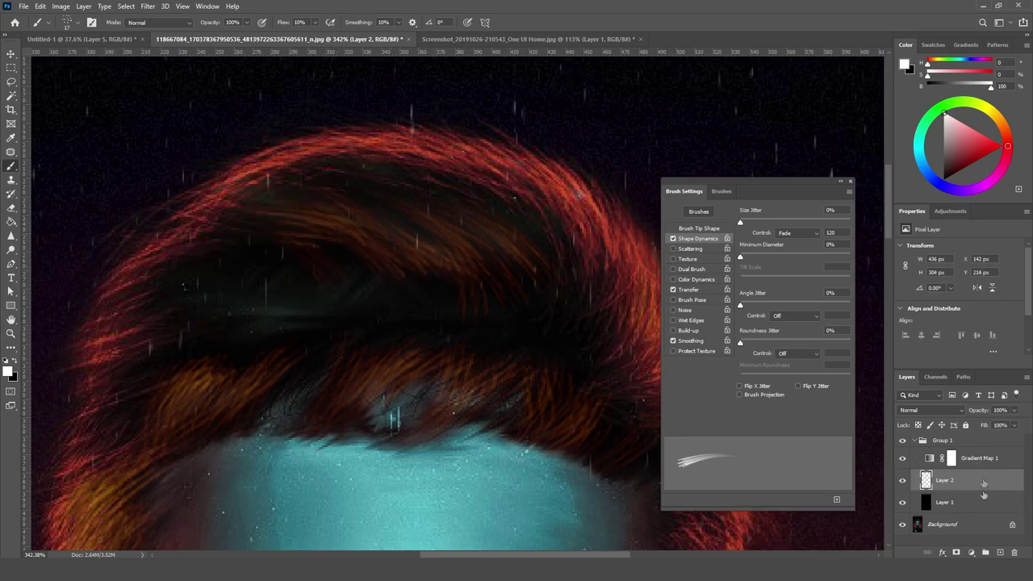
click(976, 460)
click(971, 553)
Step: Replace the accidental Vibrance layer with a Hue/Saturation adjustment at Hue -27, Saturation -32
click(967, 440)
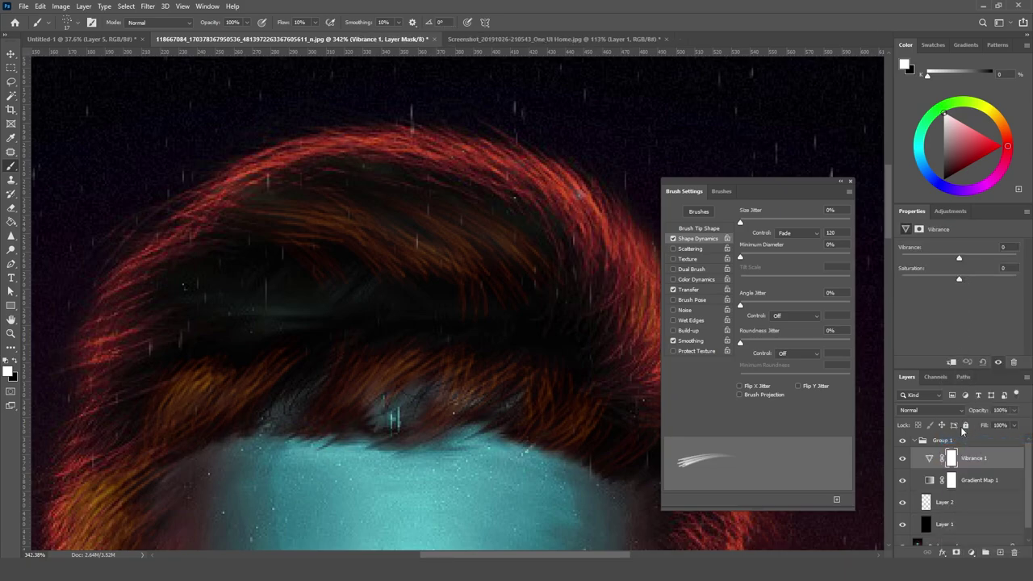
key(ctrl+z)
click(970, 553)
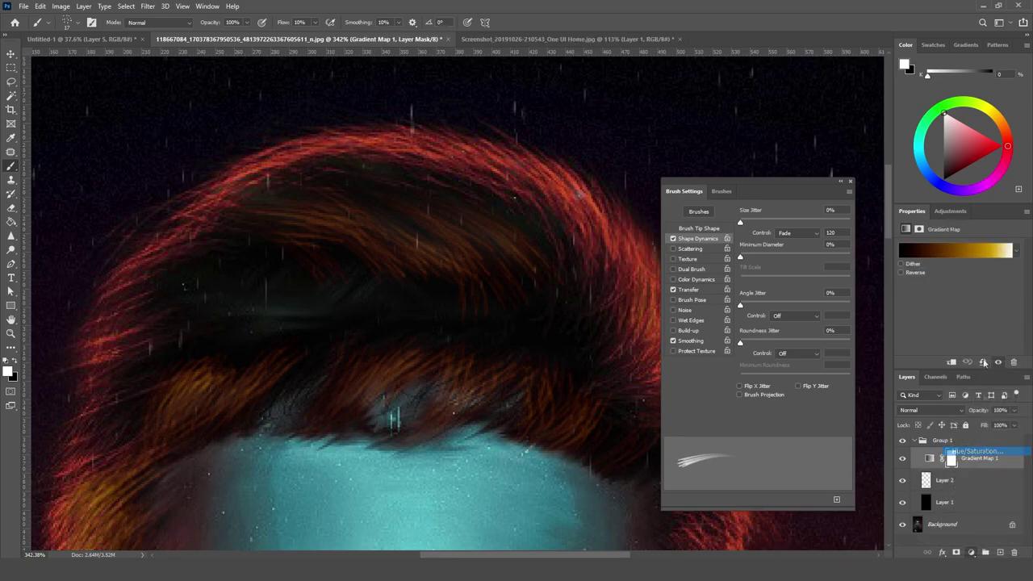
click(968, 452)
mouse_move(960, 289)
mouse_down()
mouse_move(934, 289)
mouse_move(949, 286)
mouse_move(979, 310)
mouse_up()
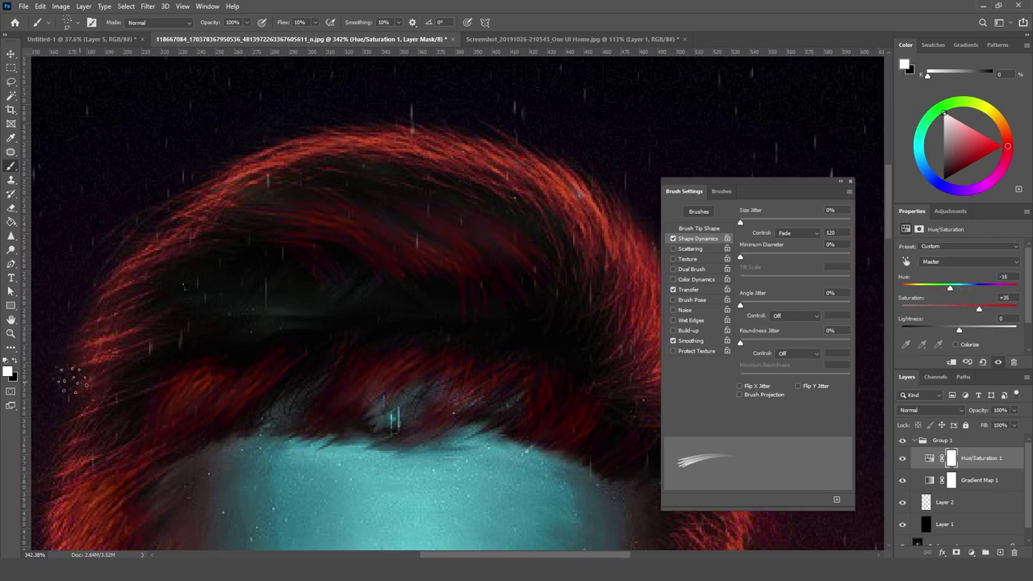
click(10, 332)
alt+click(288, 264)
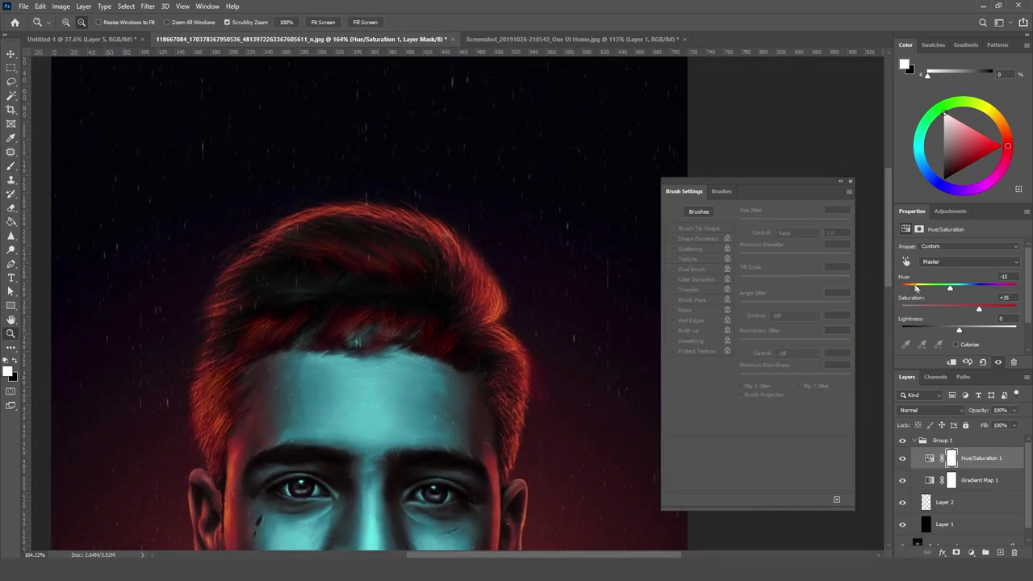
drag(935, 306, 944, 289)
drag(279, 297, 261, 336)
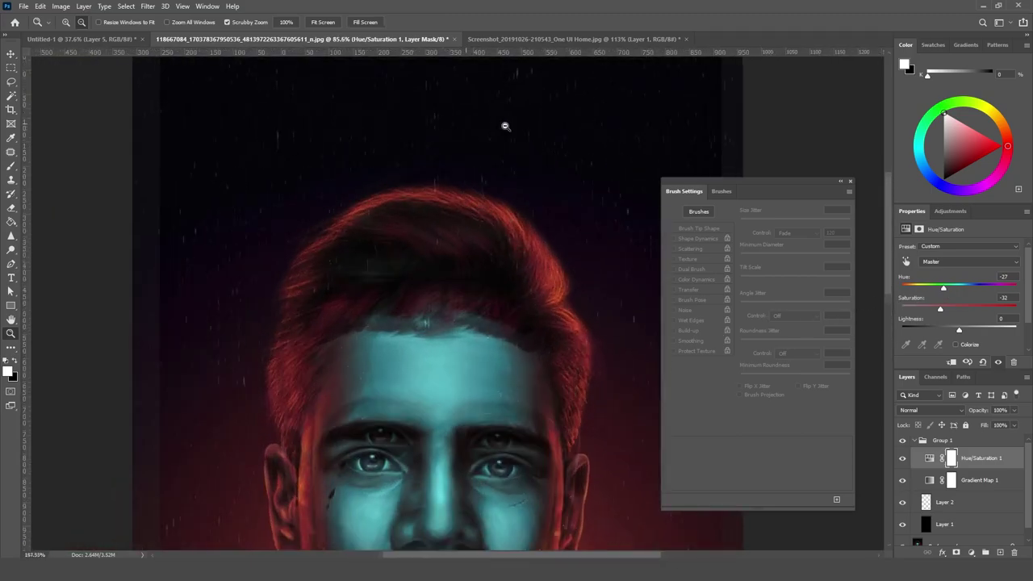
drag(454, 187, 512, 277)
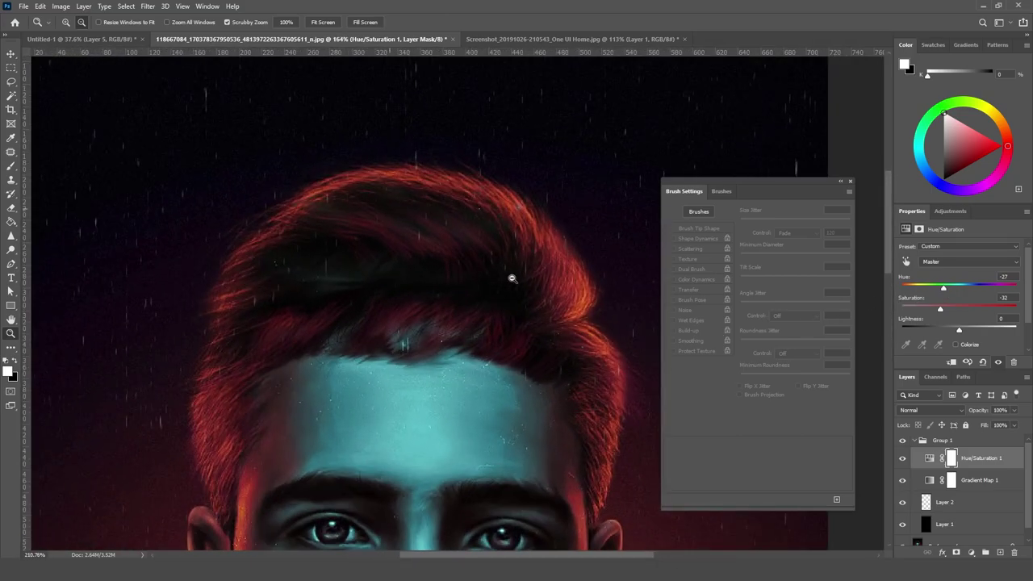
click(990, 511)
Step: Apply Filter > Sharpen to the painted hair-strand layer, Layer 2
click(147, 6)
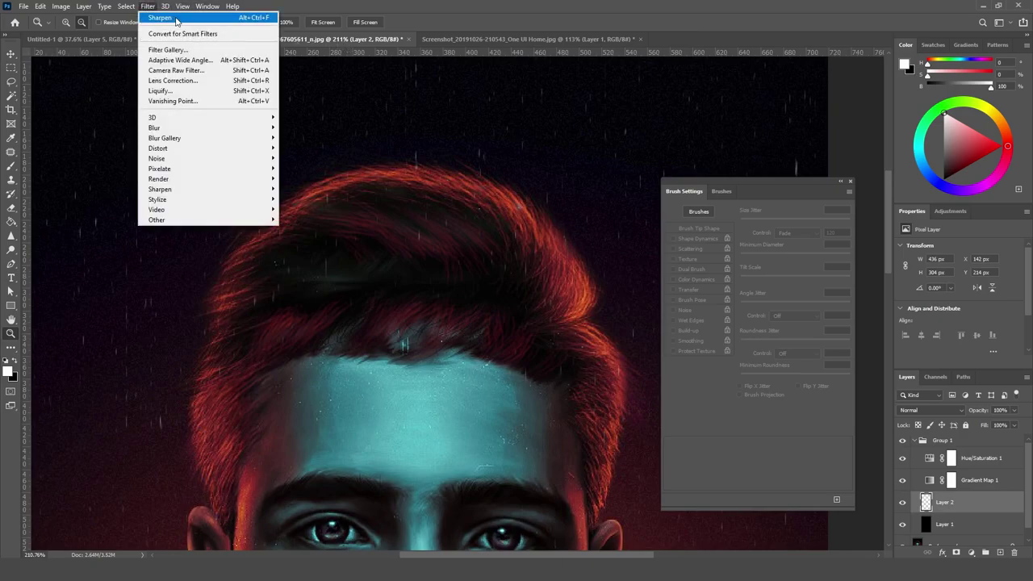
click(176, 17)
scroll(467, 296, down, 1)
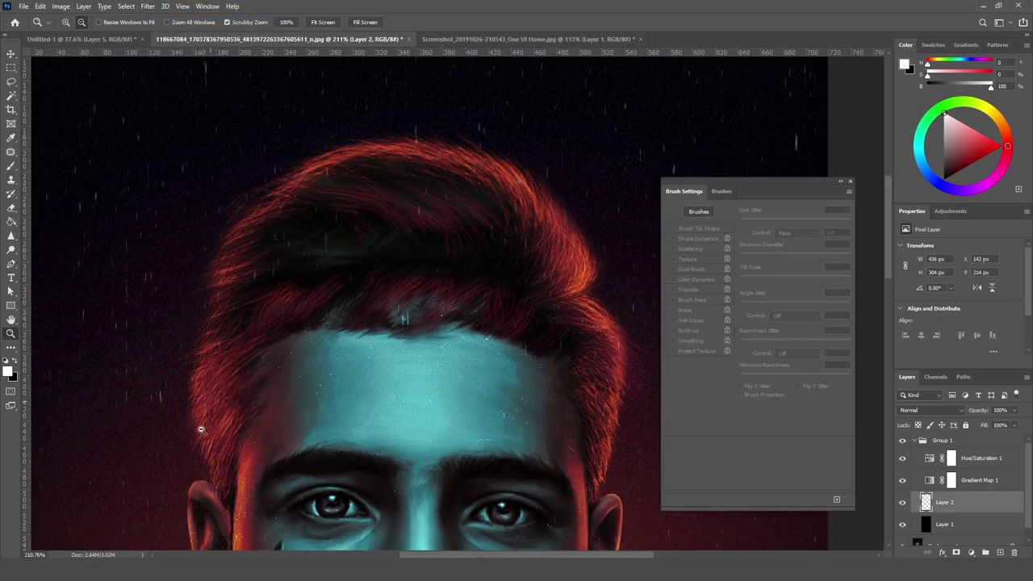
drag(201, 429, 435, 296)
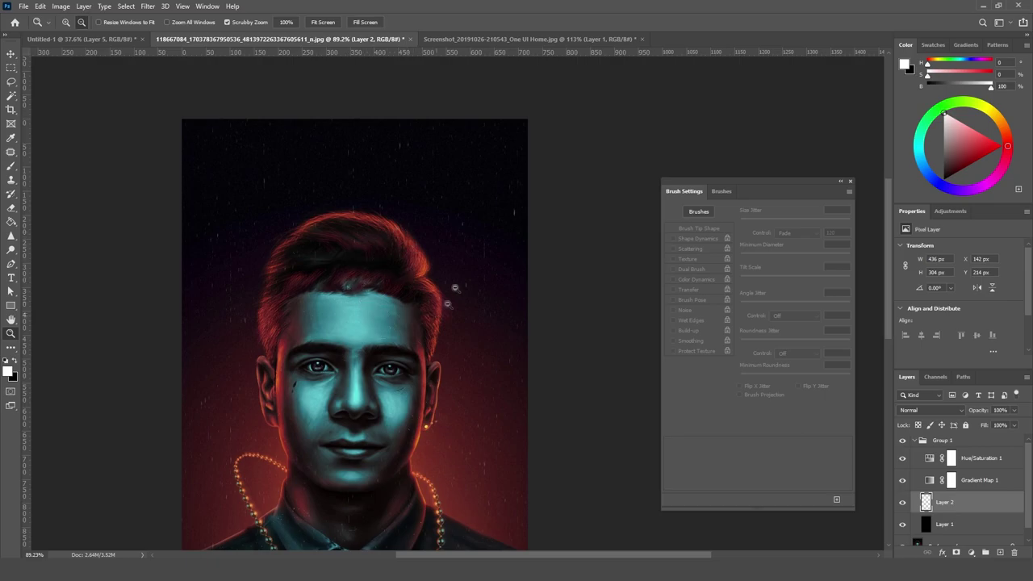
drag(418, 316, 452, 307)
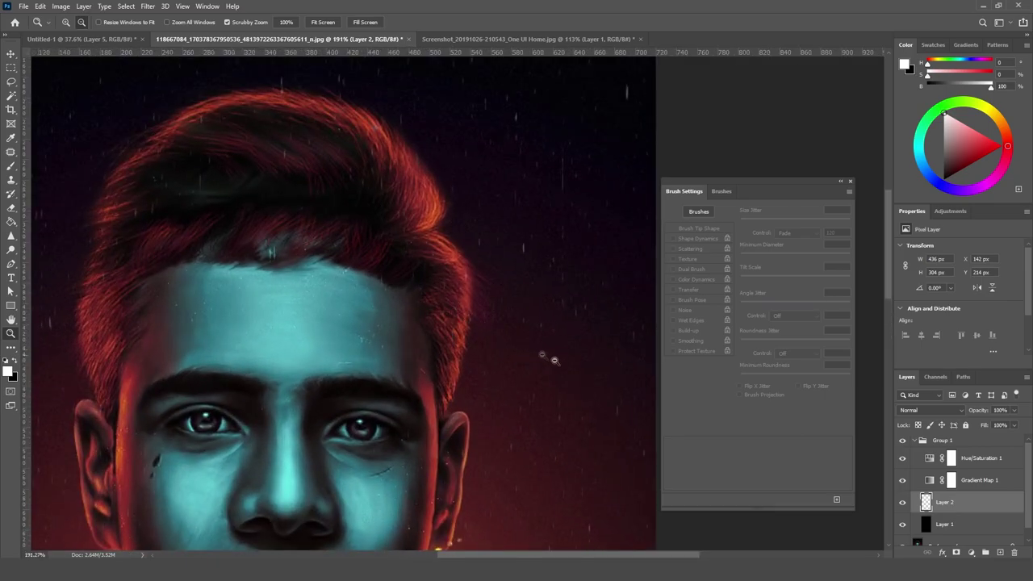
Step: Toggle the strand, gradient map and Hue/Saturation layers' visibility to compare before and after
click(12, 165)
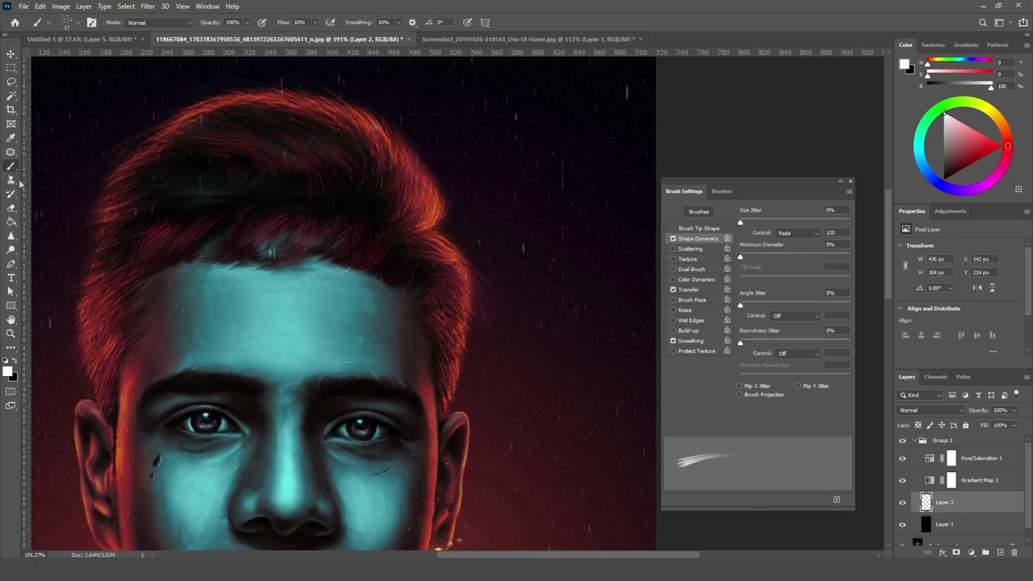
drag(901, 507, 902, 470)
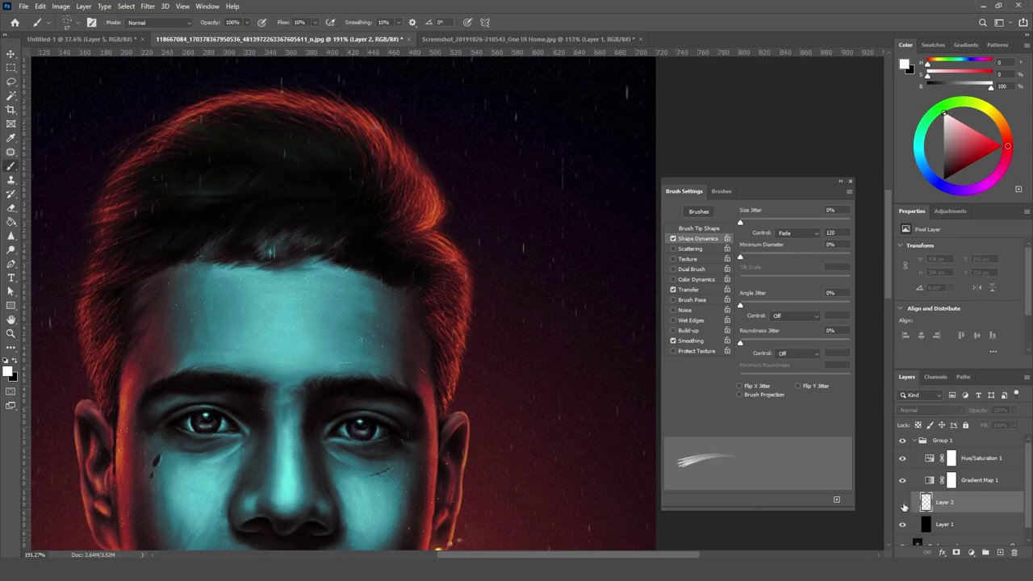
click(903, 504)
click(903, 457)
click(902, 457)
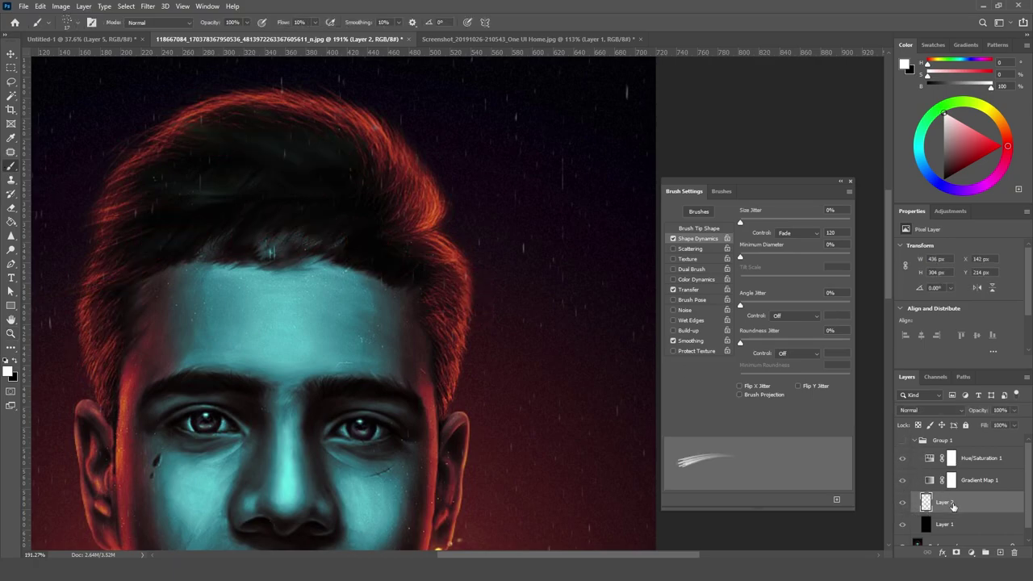
scroll(953, 508, down, 1)
Step: On Layer 3, set up a soft round brush with black as the painting colour
click(940, 534)
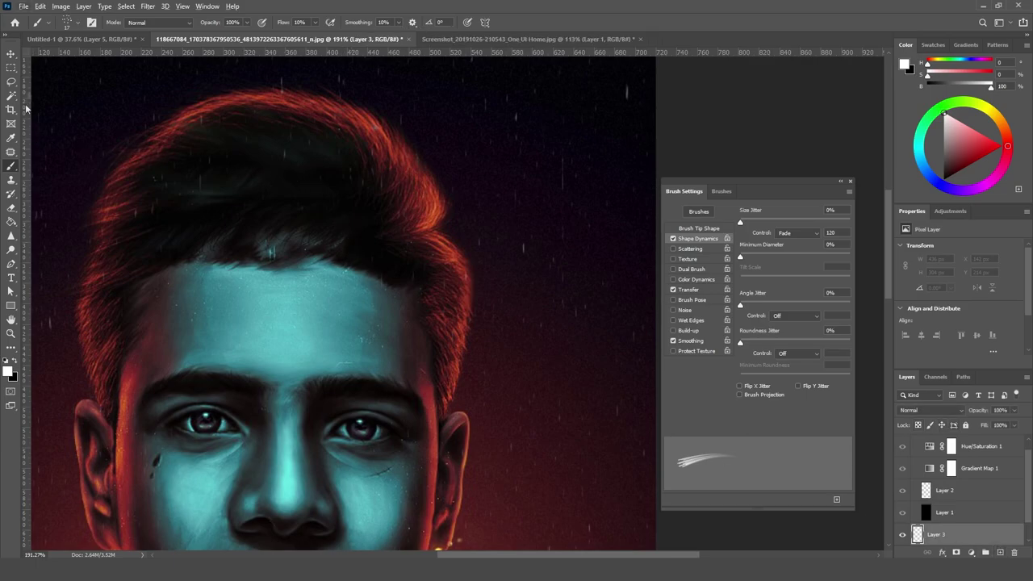
click(77, 22)
click(62, 158)
key(Return)
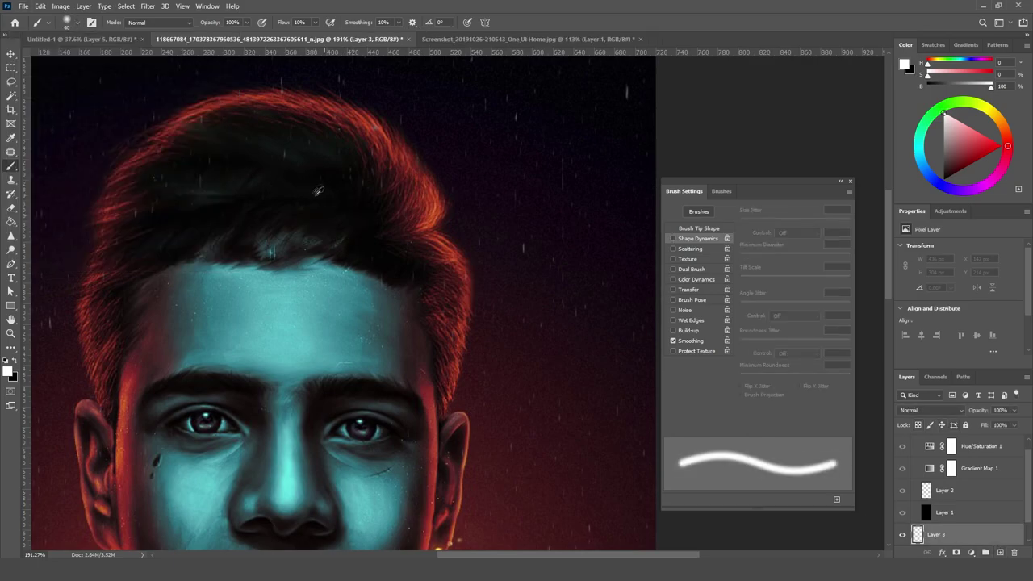
key(])
key(])
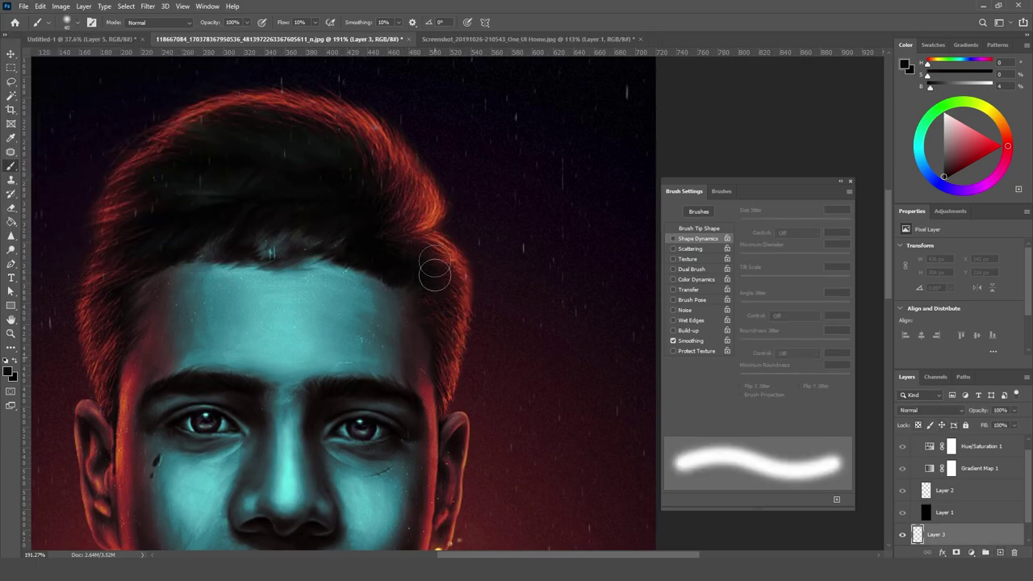
Step: Raise Flow to 68% and paint black over the red hair edge, temple and top-right curl
mouse_move(456, 311)
mouse_down()
mouse_move(448, 247)
mouse_move(440, 271)
mouse_up()
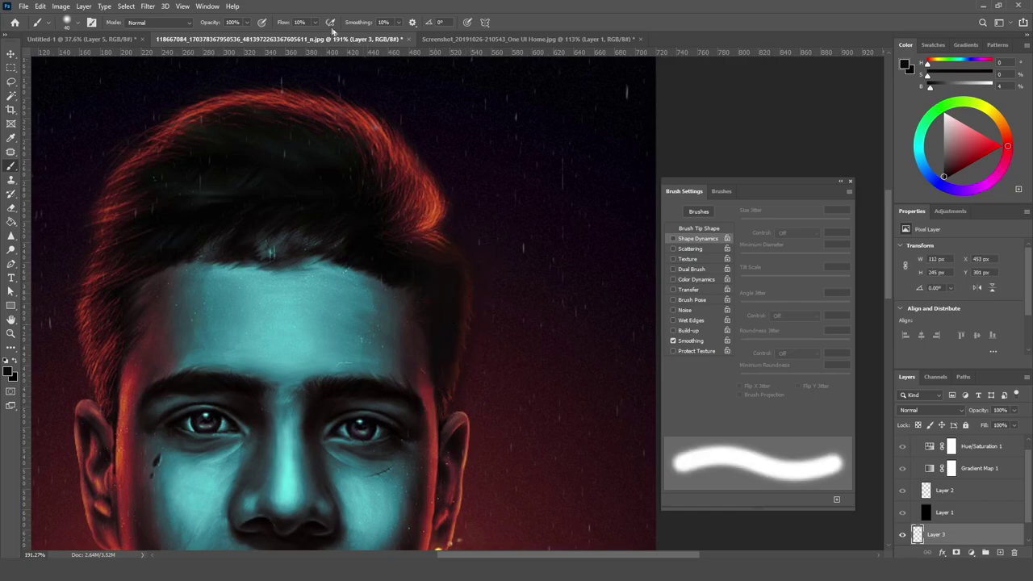
drag(345, 39, 365, 39)
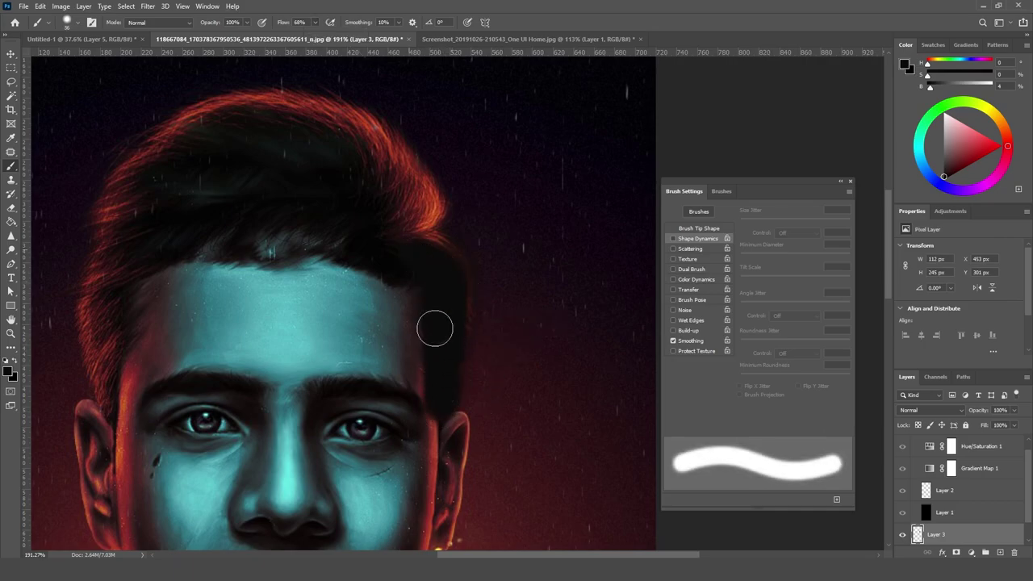
drag(433, 325, 450, 289)
mouse_move(416, 233)
mouse_down()
mouse_move(363, 148)
mouse_move(428, 233)
mouse_up()
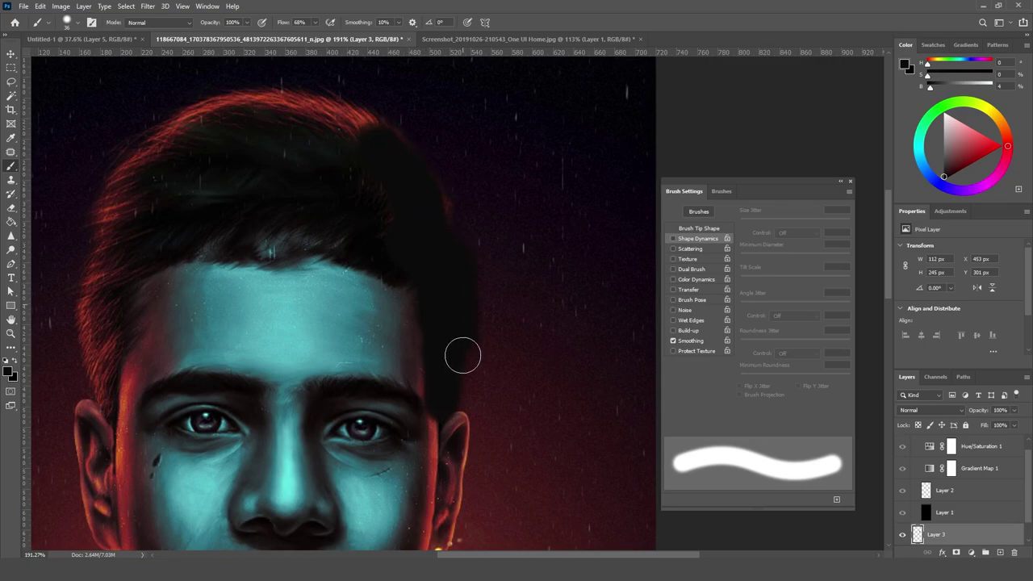
scroll(496, 344, down, 4)
scroll(495, 344, up, 3)
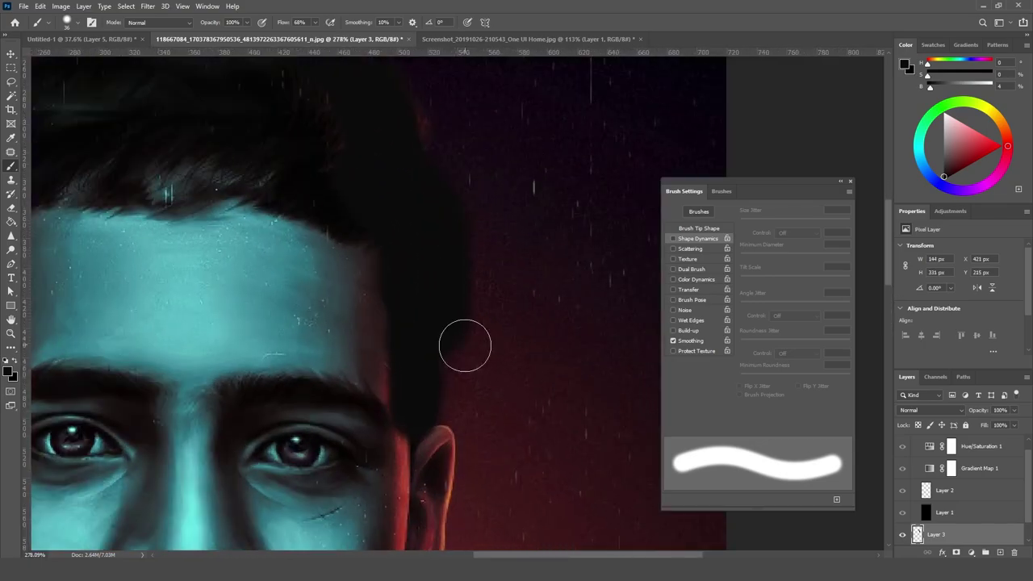
scroll(464, 343, up, 2)
click(957, 494)
Step: Show Group 1 again and choose the 17 px scattered brush with white foreground
scroll(957, 494, up, 1)
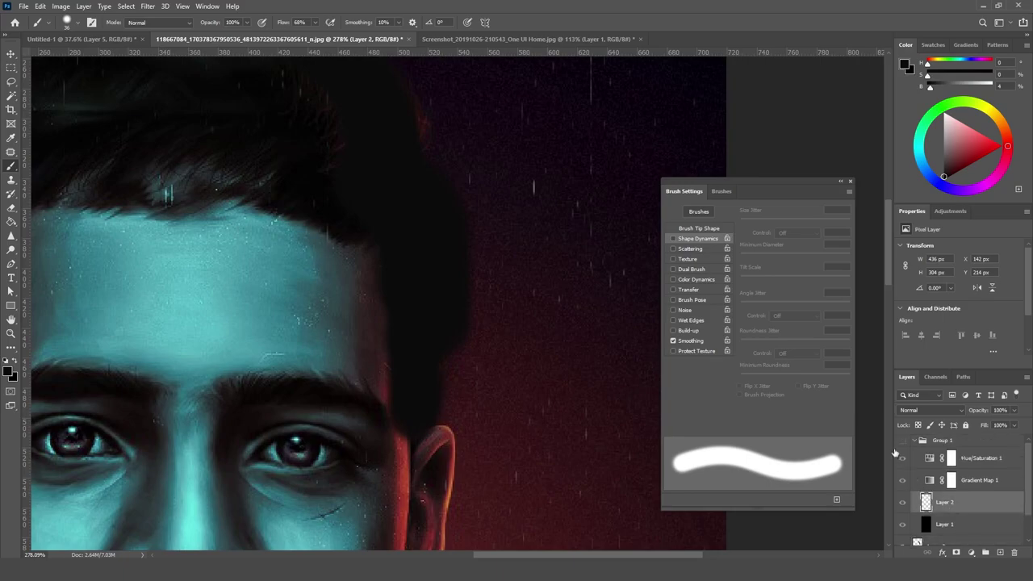
click(903, 441)
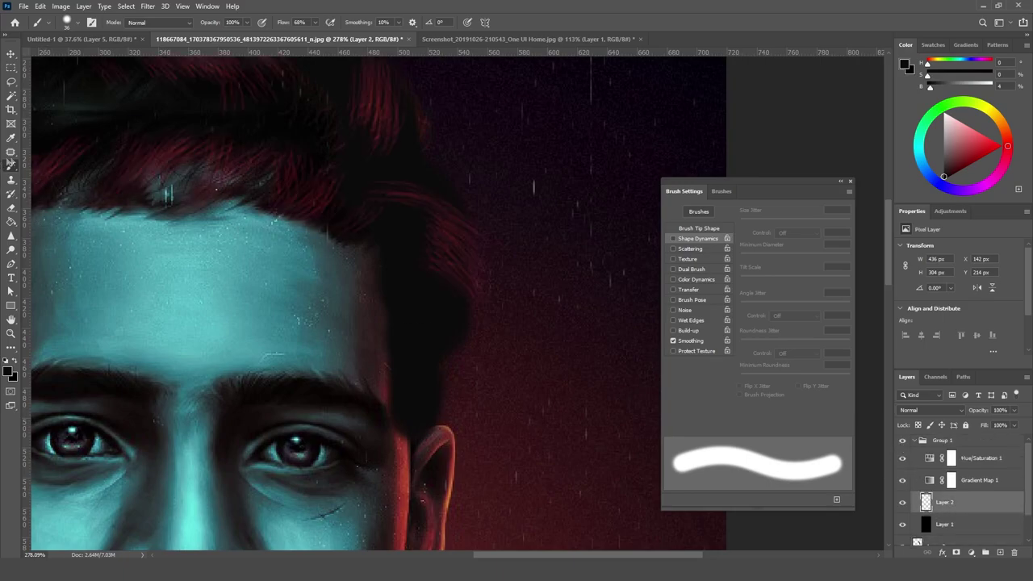
click(68, 29)
click(58, 103)
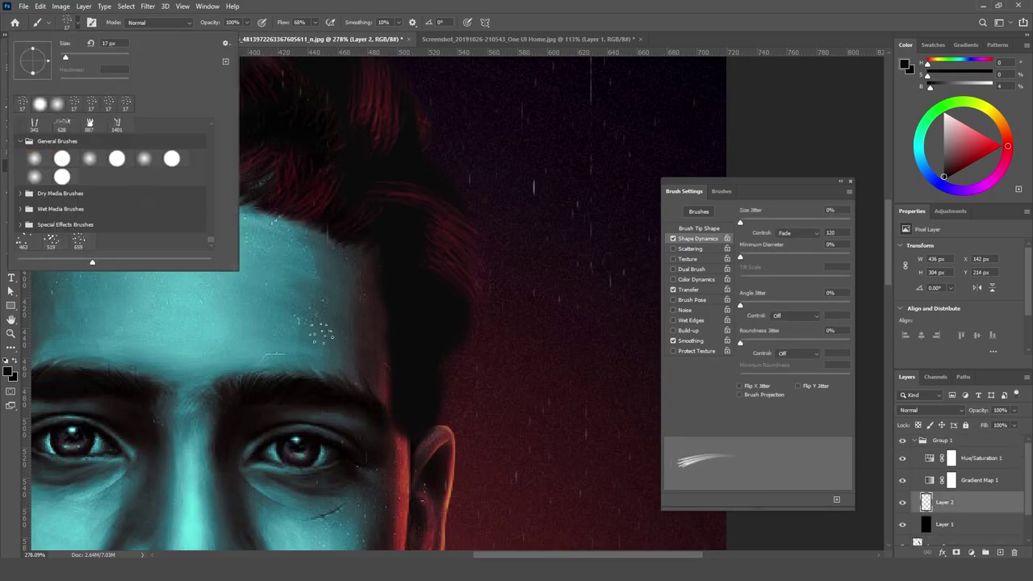
click(950, 503)
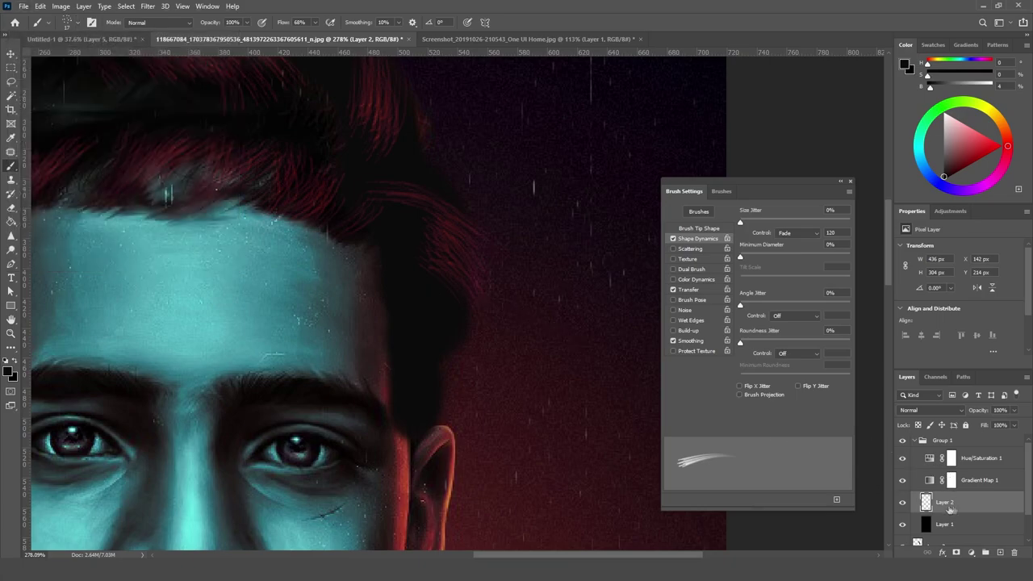
click(7, 362)
click(15, 361)
Step: Paint fine glowing red strands over the darkened right side of the hair
scroll(355, 323, up, 2)
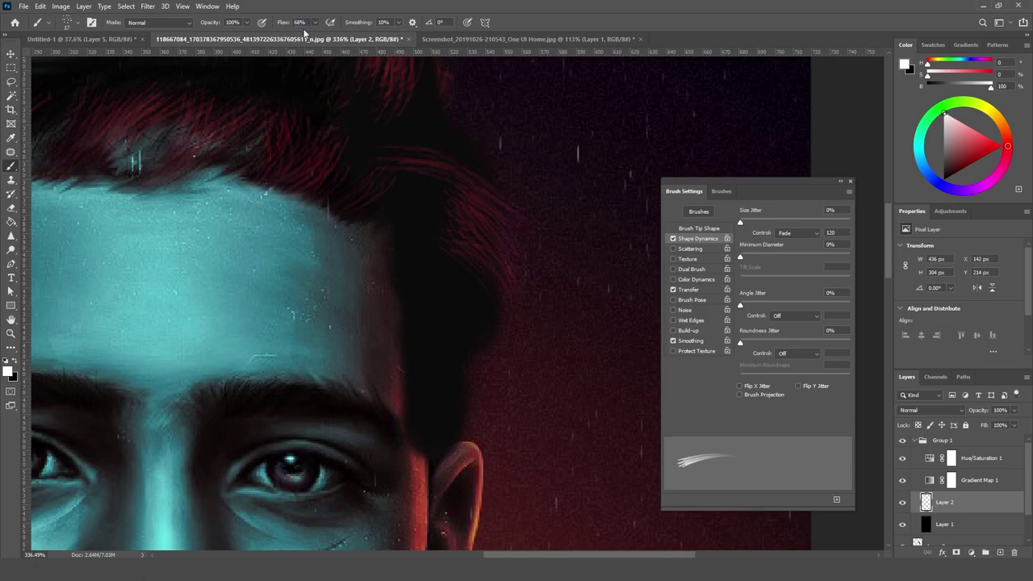
scroll(493, 331, up, 2)
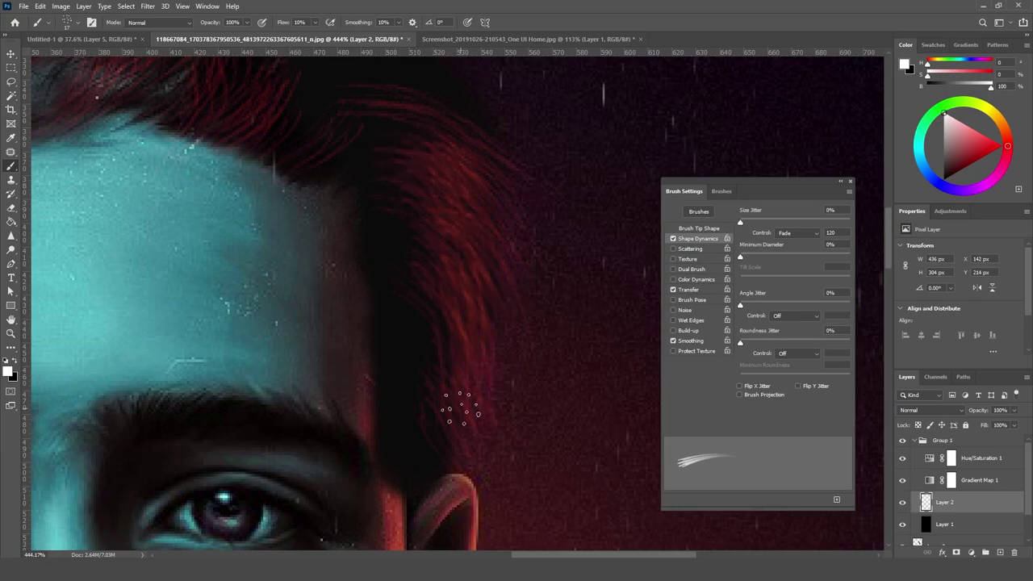
scroll(426, 456, down, 3)
scroll(401, 178, up, 2)
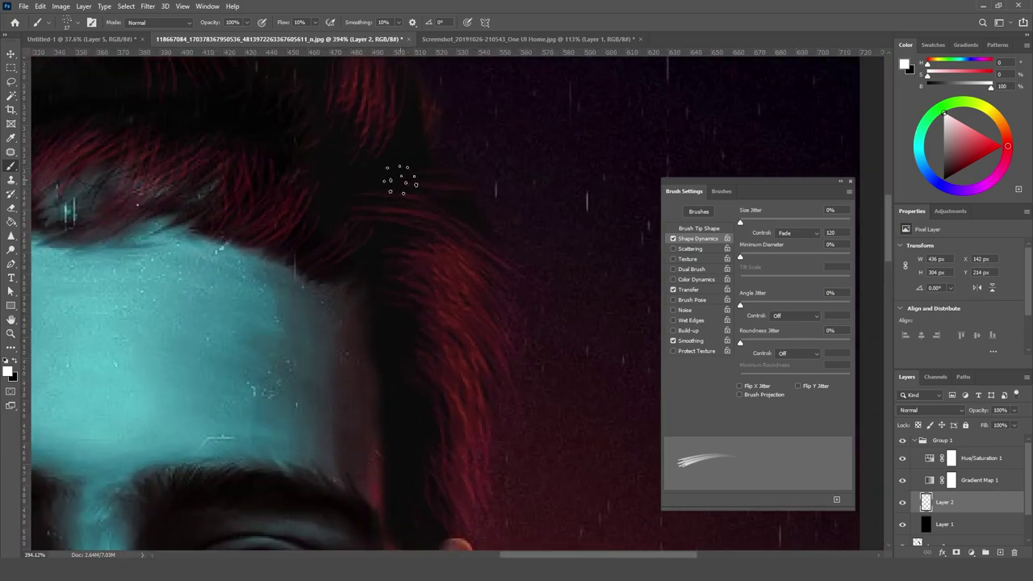
mouse_move(401, 178)
mouse_down()
mouse_move(422, 213)
mouse_move(468, 180)
mouse_move(442, 202)
mouse_up()
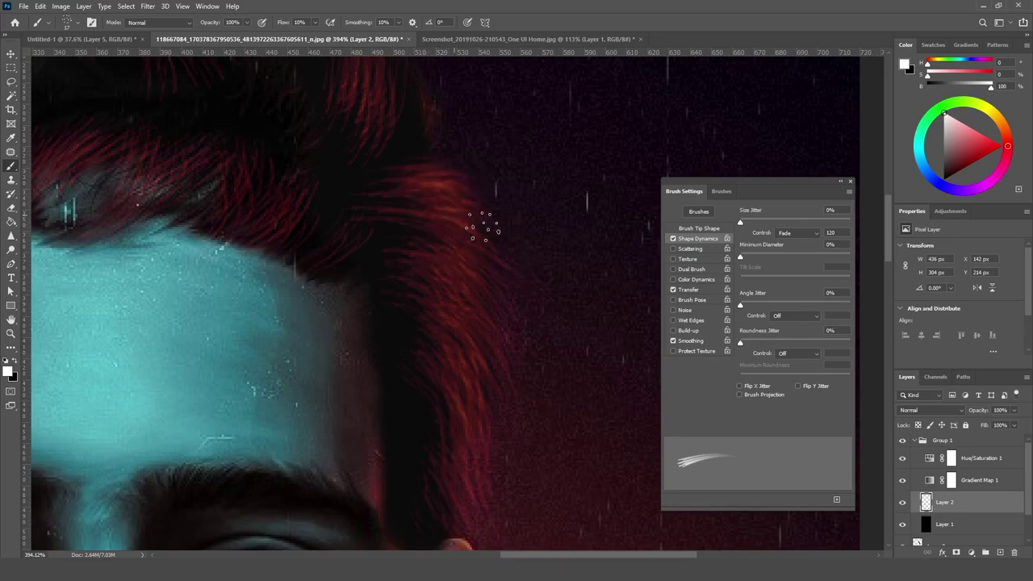
scroll(433, 367, down, 2)
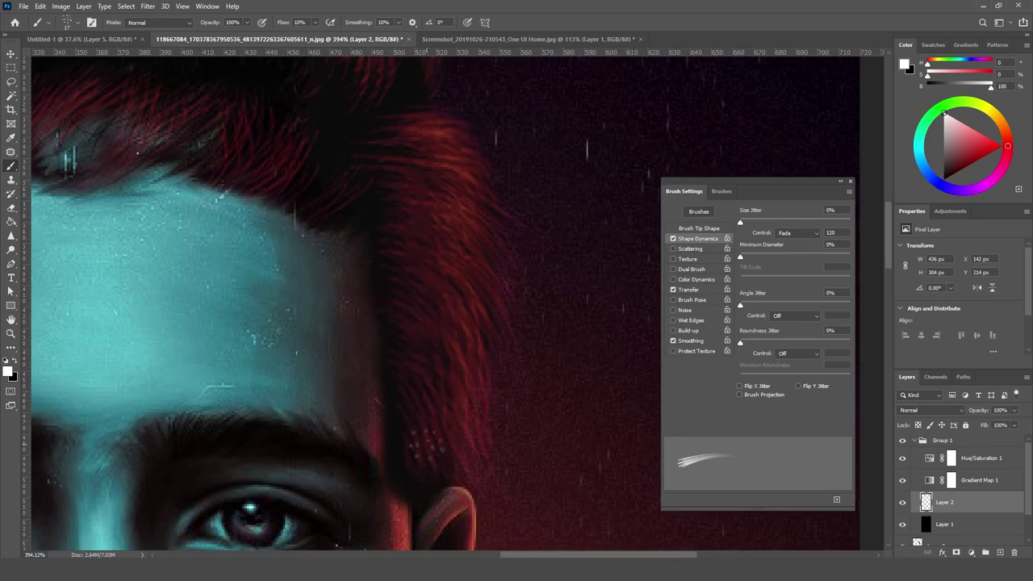
scroll(474, 472, down, 5)
scroll(507, 311, up, 4)
scroll(507, 311, up, 1)
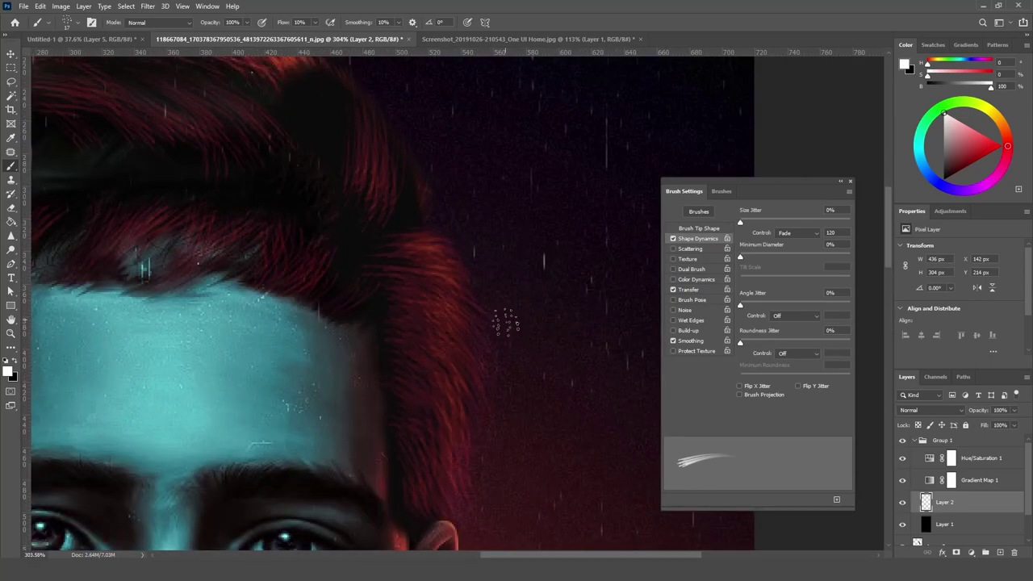
scroll(489, 272, down, 4)
scroll(452, 232, up, 5)
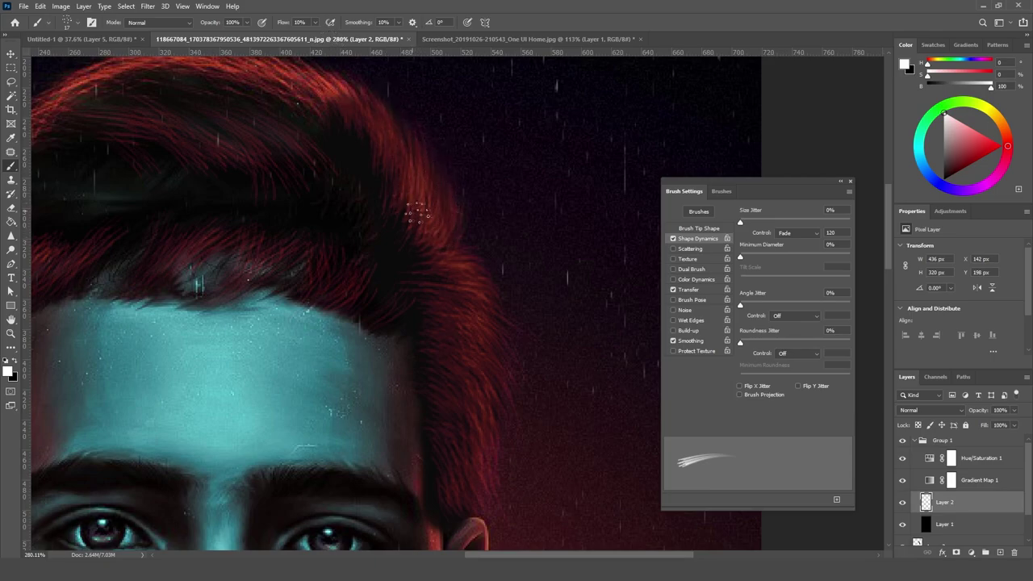
scroll(480, 241, down, 4)
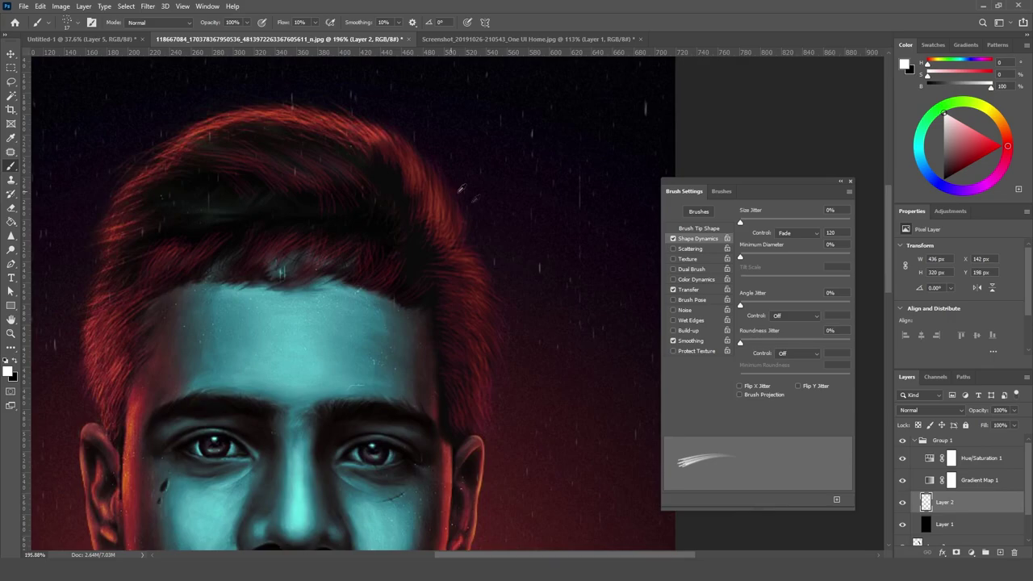
scroll(483, 234, down, 2)
scroll(483, 234, up, 2)
scroll(483, 234, up, 2)
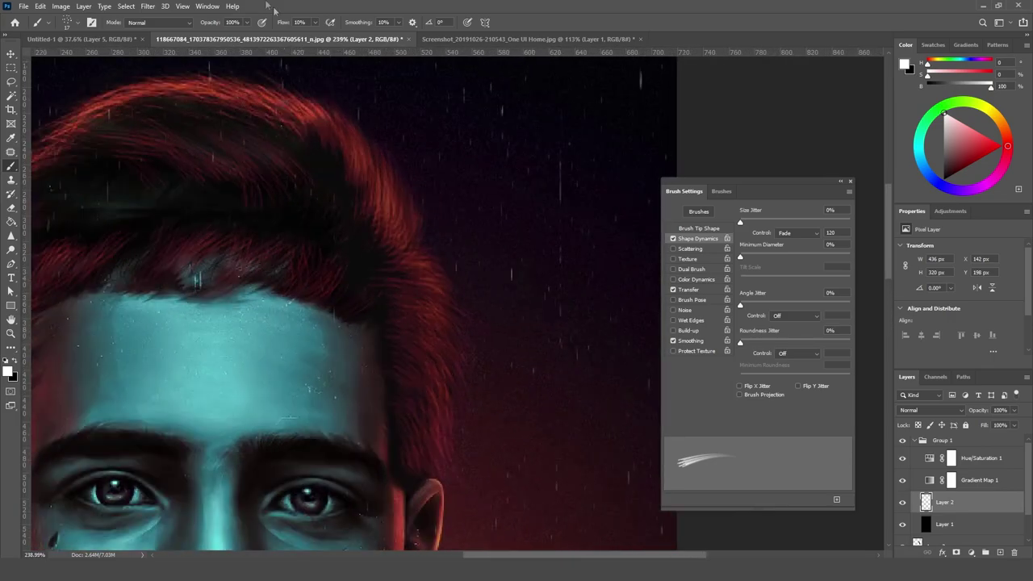
click(148, 6)
Step: Add a new layer above Layer 2 set to Color Dodge blend mode
click(148, 7)
click(1000, 553)
click(935, 412)
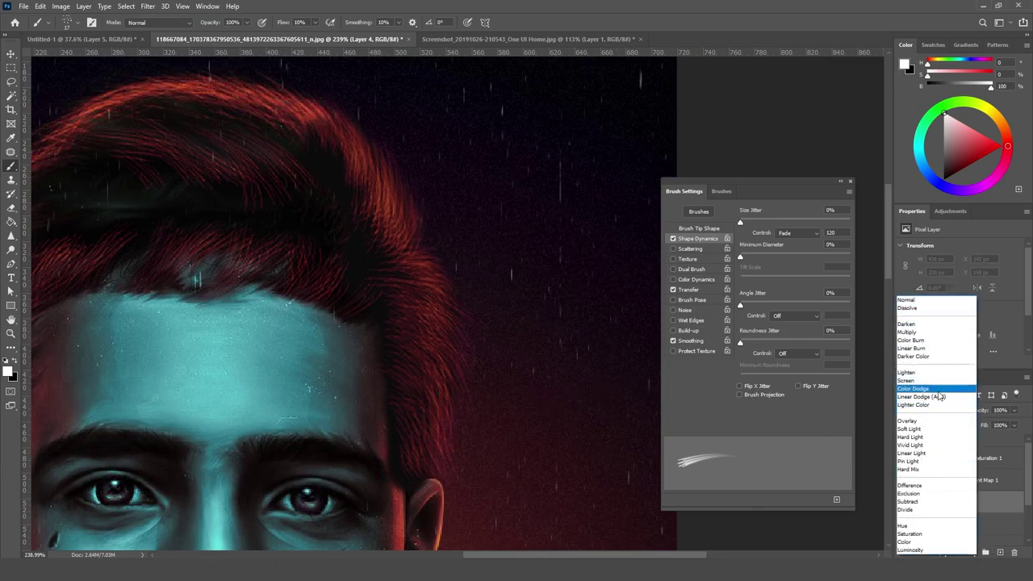
click(936, 389)
Step: Paint bright highlight strands along the hair's right edge and crown
scroll(489, 460, up, 3)
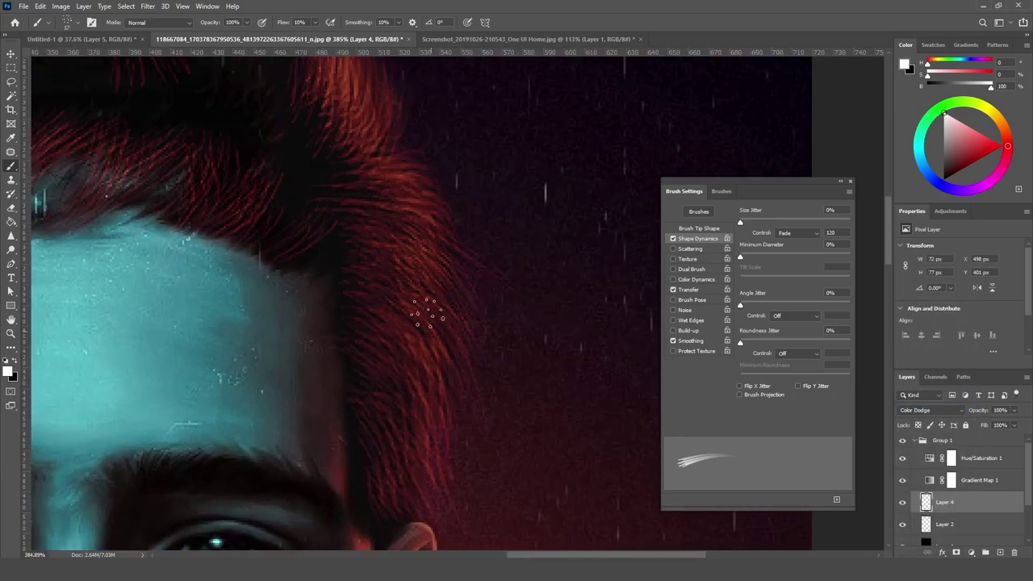
drag(392, 288, 396, 242)
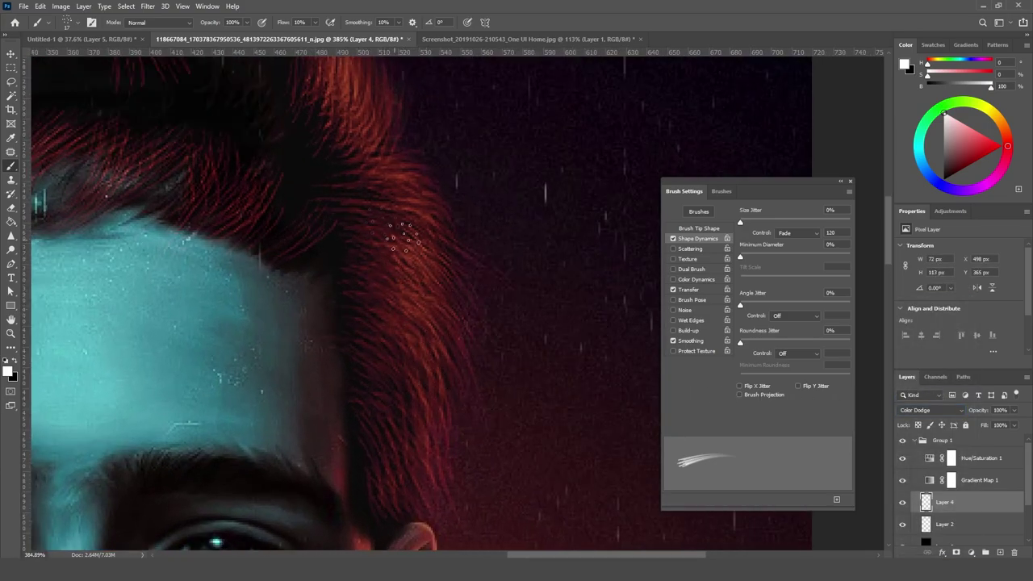
drag(358, 187, 434, 209)
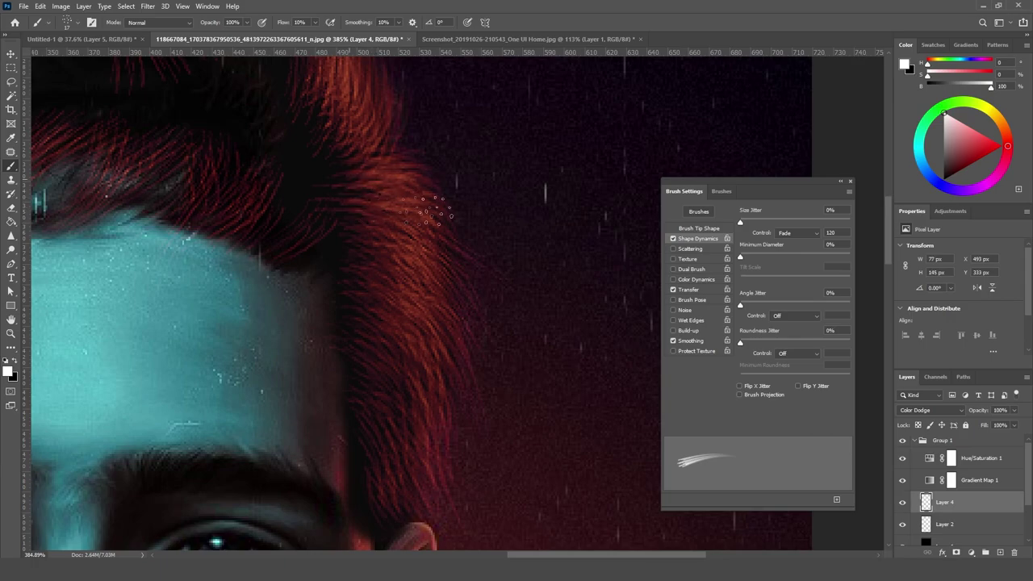
drag(443, 416, 402, 477)
scroll(443, 449, down, 3)
scroll(428, 339, down, 1)
scroll(417, 228, up, 3)
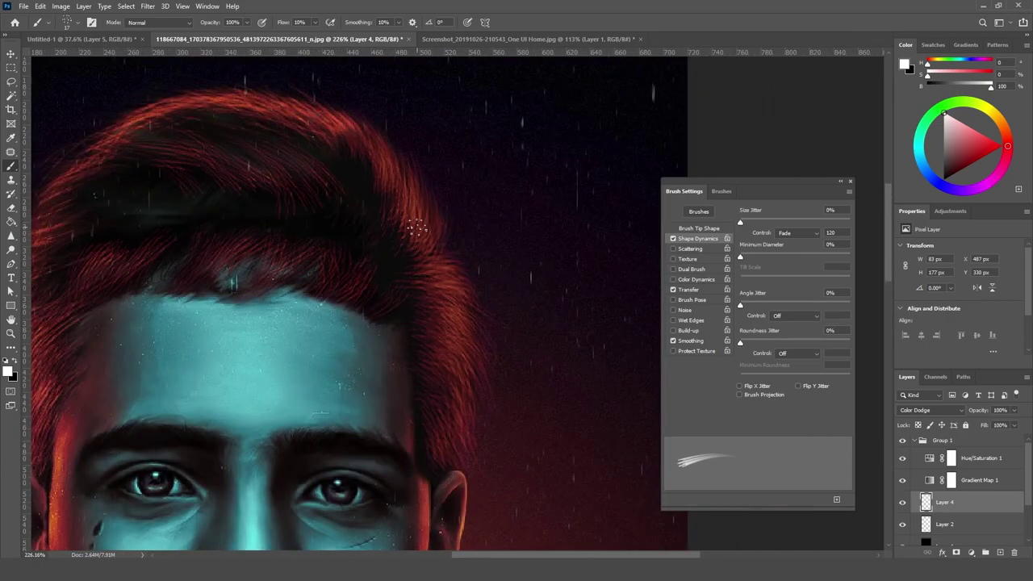
drag(357, 137, 368, 155)
scroll(474, 236, down, 2)
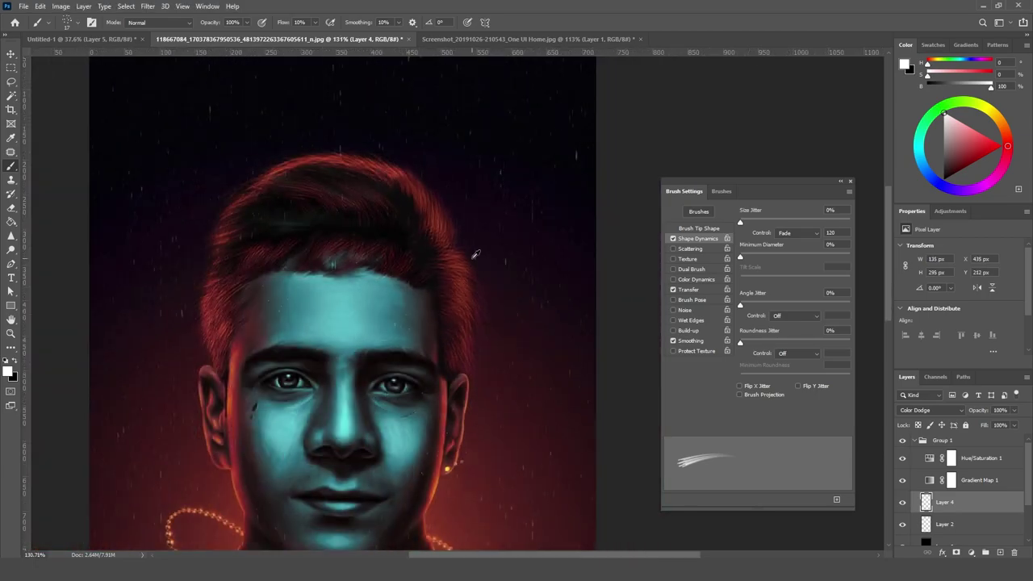
scroll(452, 242, down, 1)
scroll(419, 238, down, 1)
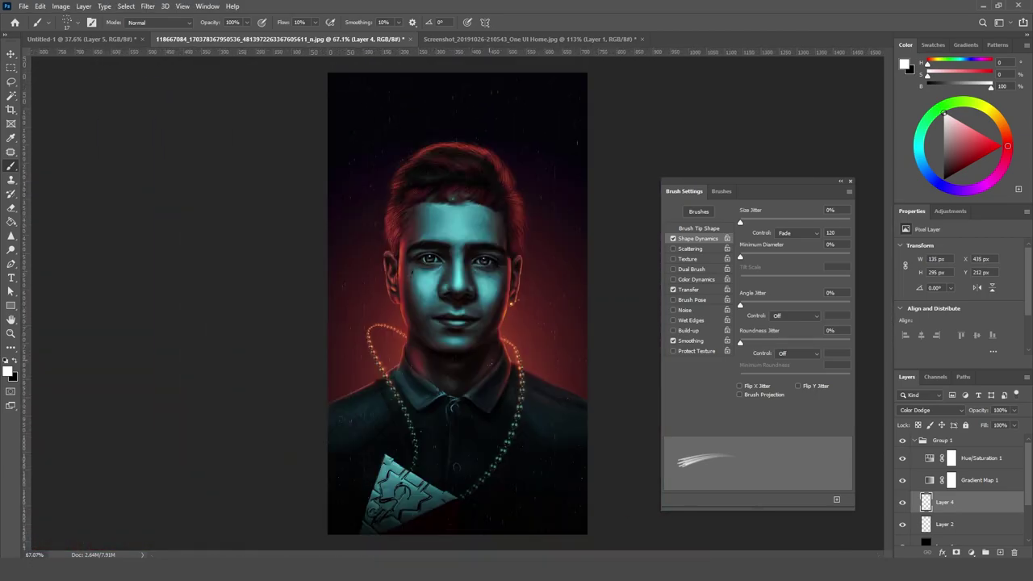